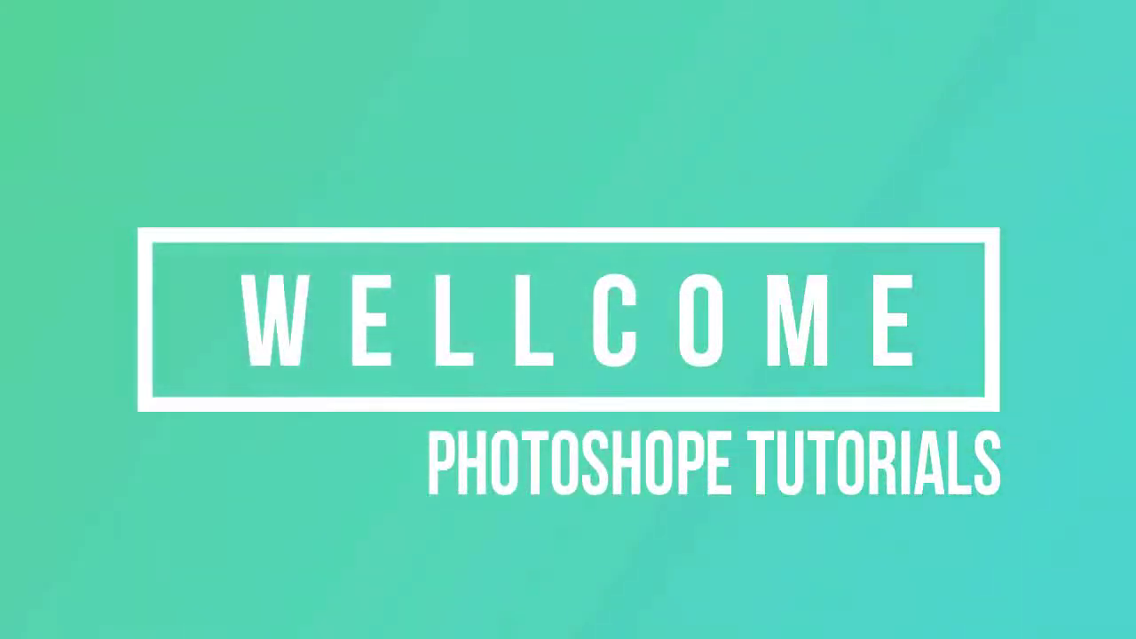
Open the portrait JPEG from D:\background pictures.
{"action": "left_click", "coordinate": [83, 51]}
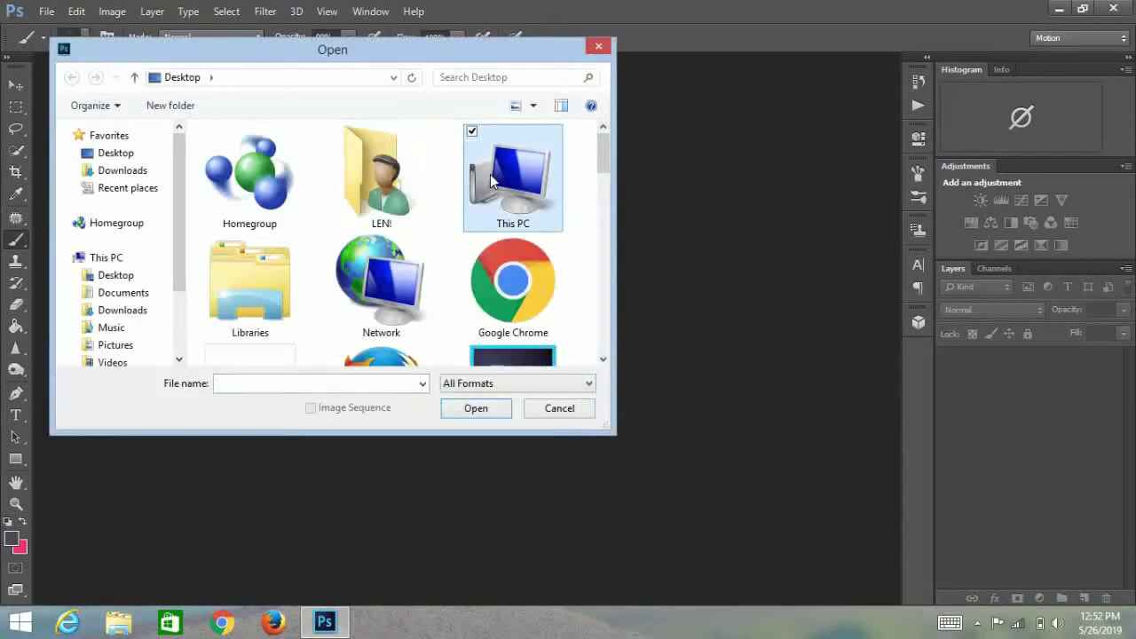
{"action": "double_click", "coordinate": [490, 177]}
{"action": "double_click", "coordinate": [267, 340]}
{"action": "double_click", "coordinate": [246, 168]}
{"action": "scroll", "coordinate": [475, 264], "scroll_direction": "down", "scroll_amount": 5}
{"action": "scroll", "coordinate": [475, 265], "scroll_direction": "down", "scroll_amount": 5}
{"action": "left_click", "coordinate": [539, 257]}
{"action": "left_click", "coordinate": [476, 409]}
Fit the portrait in the workspace and duplicate it onto a new layer.
{"action": "double_click", "coordinate": [645, 63]}
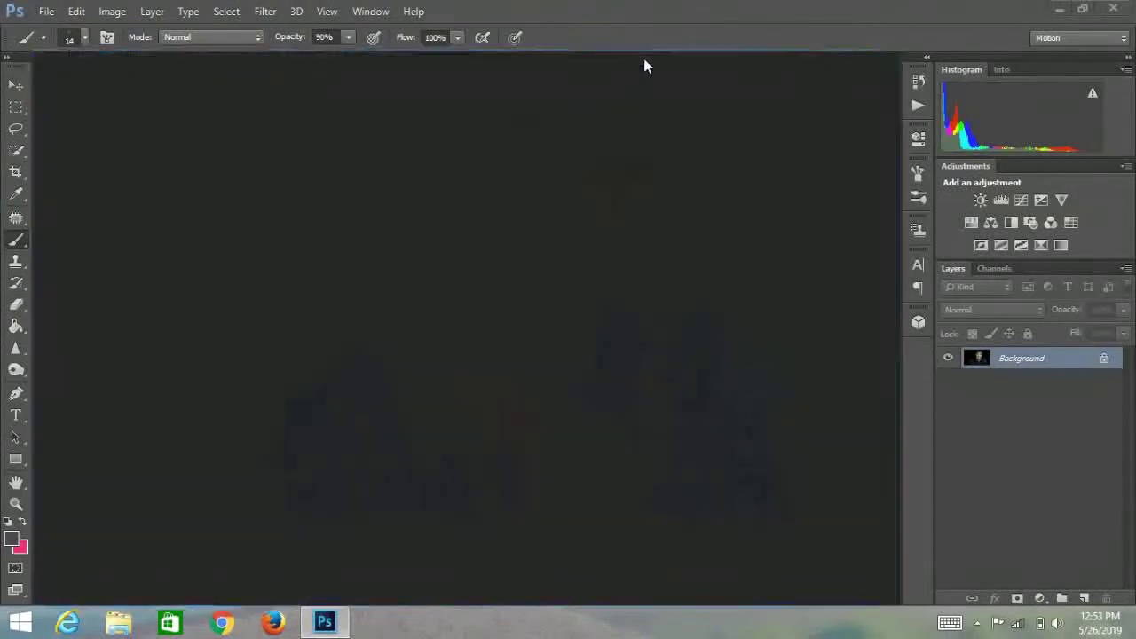
{"action": "scroll", "coordinate": [520, 234], "scroll_direction": "up", "scroll_amount": 3}
{"action": "scroll", "coordinate": [571, 398], "scroll_direction": "up", "scroll_amount": 2}
{"action": "scroll", "coordinate": [569, 338], "scroll_direction": "down", "scroll_amount": 2}
{"action": "scroll", "coordinate": [569, 339], "scroll_direction": "down", "scroll_amount": 3}
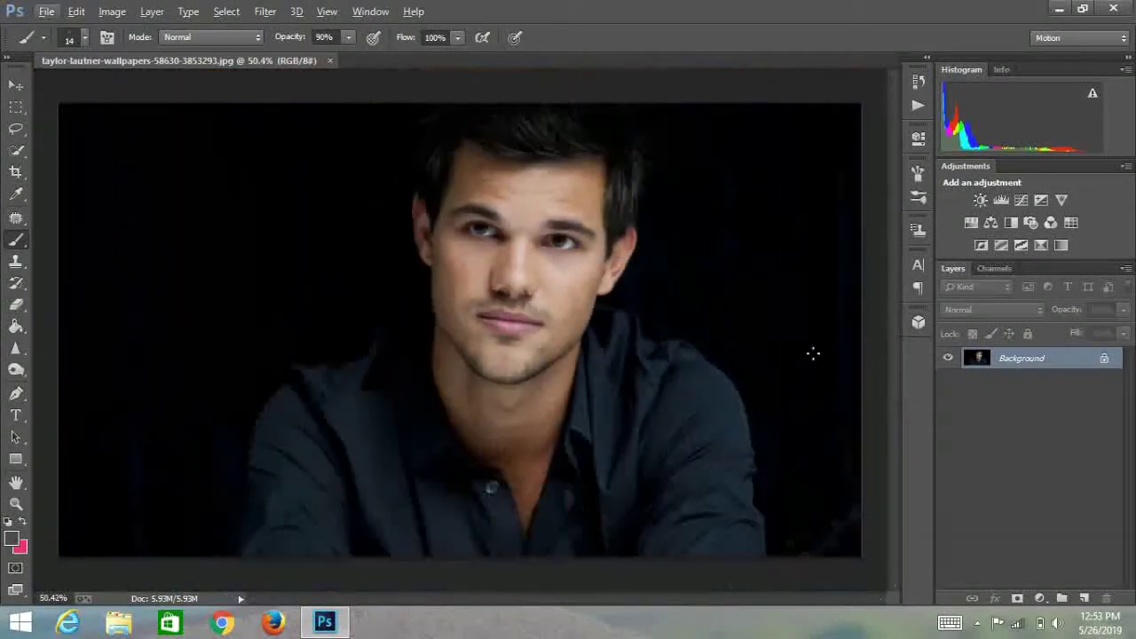
{"action": "key", "text": "ctrl+j"}
Choose the hair-shaped brush tip 112 for the Brush tool.
{"action": "right_click", "coordinate": [16, 240]}
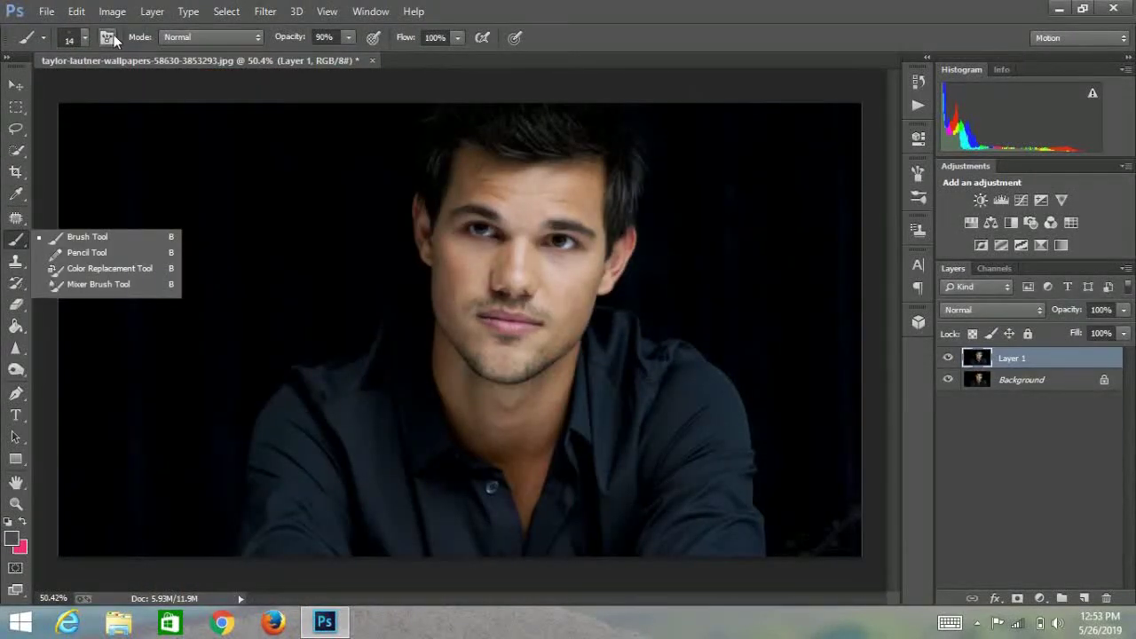
{"action": "left_click", "coordinate": [106, 36]}
{"action": "scroll", "coordinate": [787, 257], "scroll_direction": "down", "scroll_amount": 2}
{"action": "scroll", "coordinate": [787, 257], "scroll_direction": "down", "scroll_amount": 2}
{"action": "scroll", "coordinate": [787, 266], "scroll_direction": "down", "scroll_amount": 2}
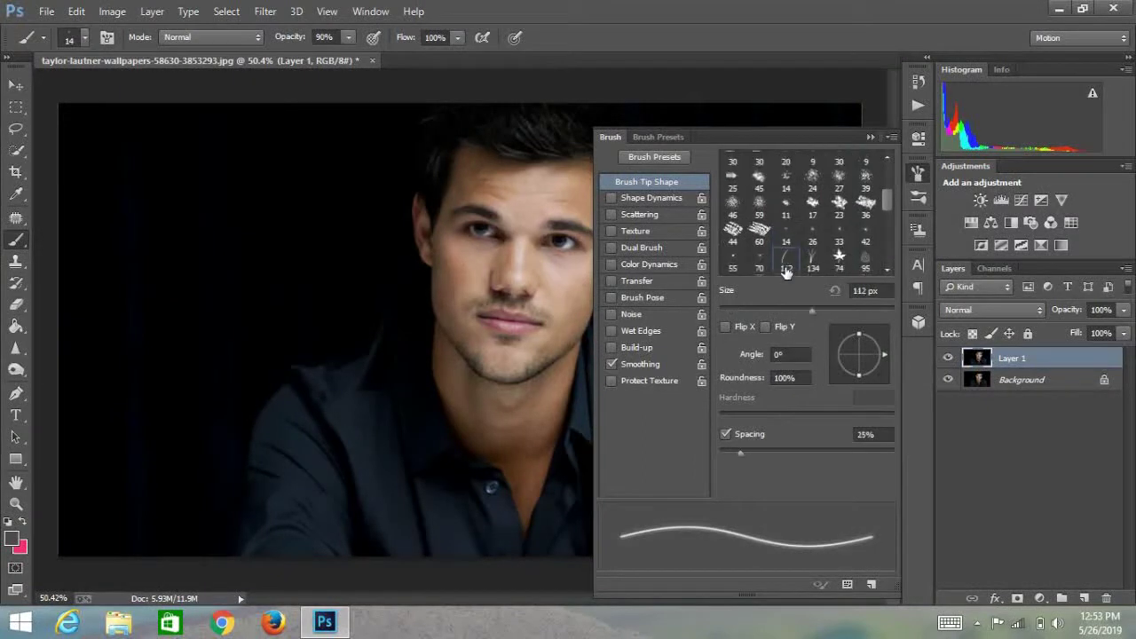
{"action": "left_click", "coordinate": [786, 266]}
{"action": "scroll", "coordinate": [513, 266], "scroll_direction": "up", "scroll_amount": 3}
{"action": "scroll", "coordinate": [512, 266], "scroll_direction": "up", "scroll_amount": 2}
Shrink the hair brush to 25 px and rotate its tip to -155°.
{"action": "key", "text": "bracketleft"}
{"action": "key", "text": "bracketleft"}
{"action": "key", "text": "bracketleft"}
{"action": "key", "text": "bracketleft"}
{"action": "key", "text": "bracketleft"}
{"action": "left_click_drag", "start_coordinate": [851, 378], "coordinate": [838, 368]}
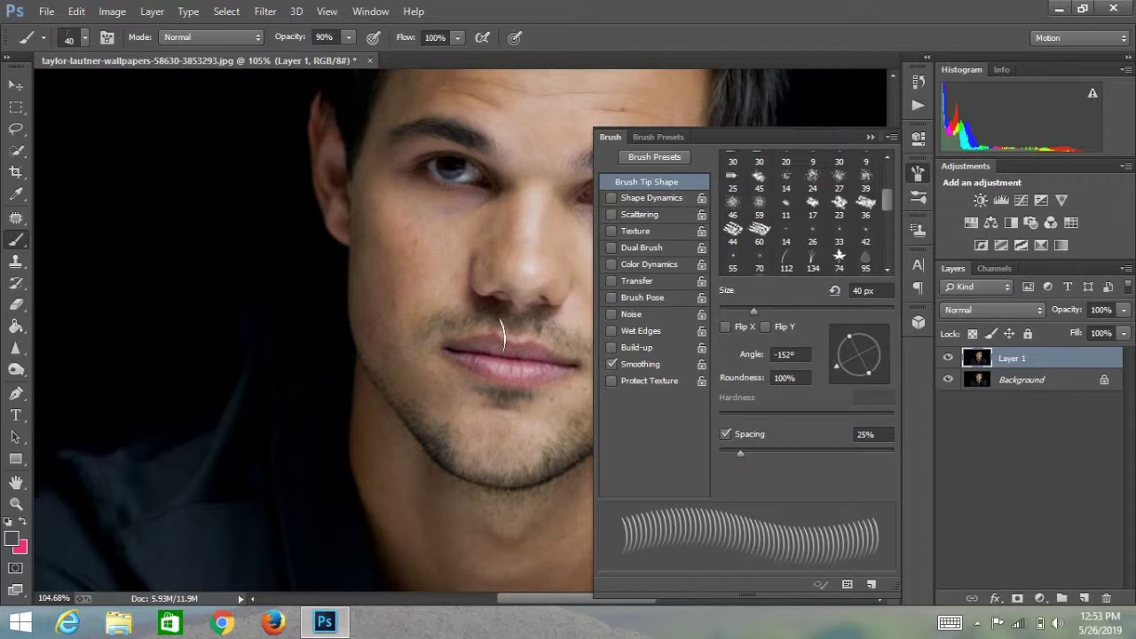
{"action": "key", "text": "bracketleft"}
{"action": "key", "text": "bracketleft"}
{"action": "key", "text": "bracketleft"}
{"action": "left_click_drag", "start_coordinate": [815, 384], "coordinate": [819, 374]}
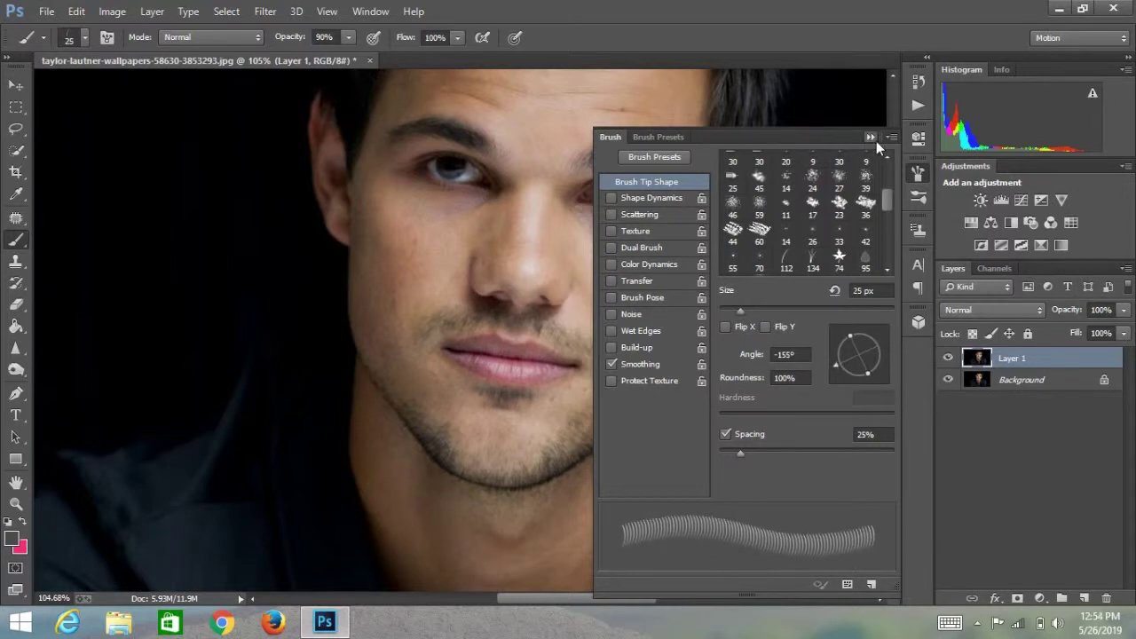
{"action": "left_click", "coordinate": [870, 137]}
{"action": "scroll", "coordinate": [510, 248], "scroll_direction": "up", "scroll_amount": 5}
Set the foreground colour to dark grey #4a4b4d and shrink the brush to 9 px.
{"action": "left_click", "coordinate": [12, 538]}
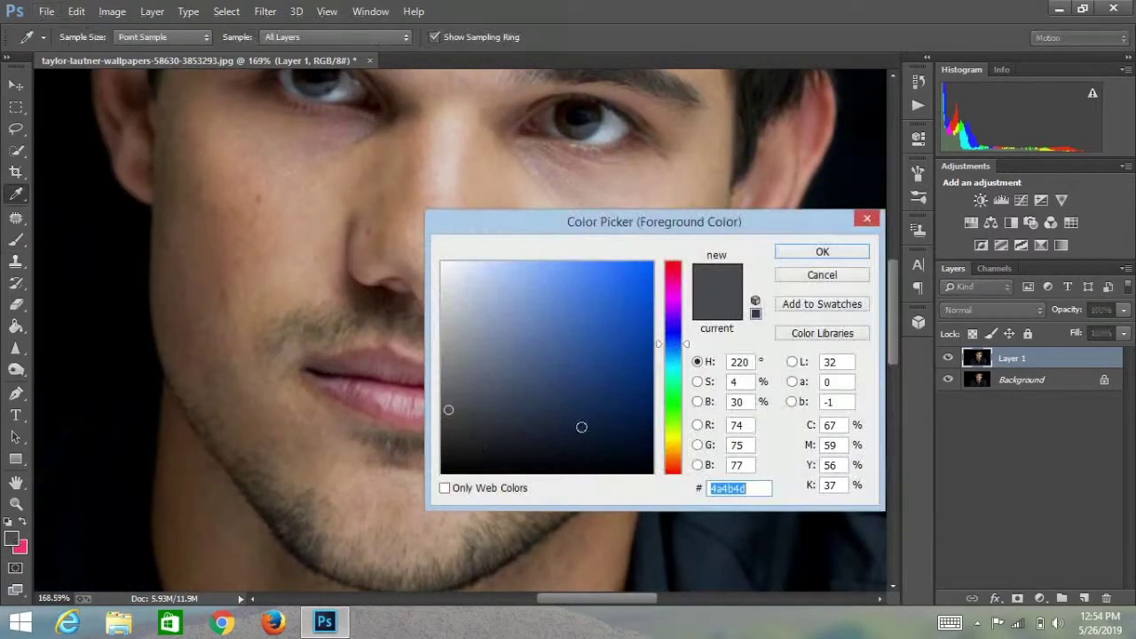
{"action": "left_click_drag", "start_coordinate": [496, 449], "coordinate": [455, 434]}
{"action": "key", "text": "Return"}
{"action": "key", "text": "b"}
{"action": "scroll", "coordinate": [658, 270], "scroll_direction": "up", "scroll_amount": 2}
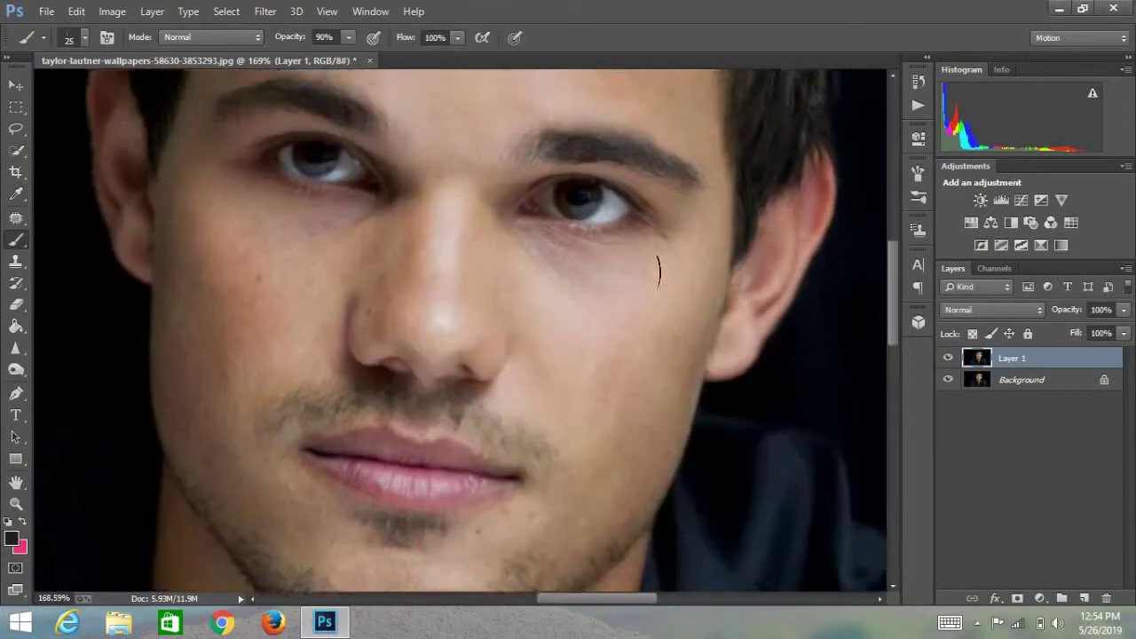
{"action": "scroll", "coordinate": [874, 342], "scroll_direction": "up", "scroll_amount": 3}
{"action": "key", "text": "bracketleft"}
{"action": "key", "text": "bracketleft"}
{"action": "key", "text": "bracketleft"}
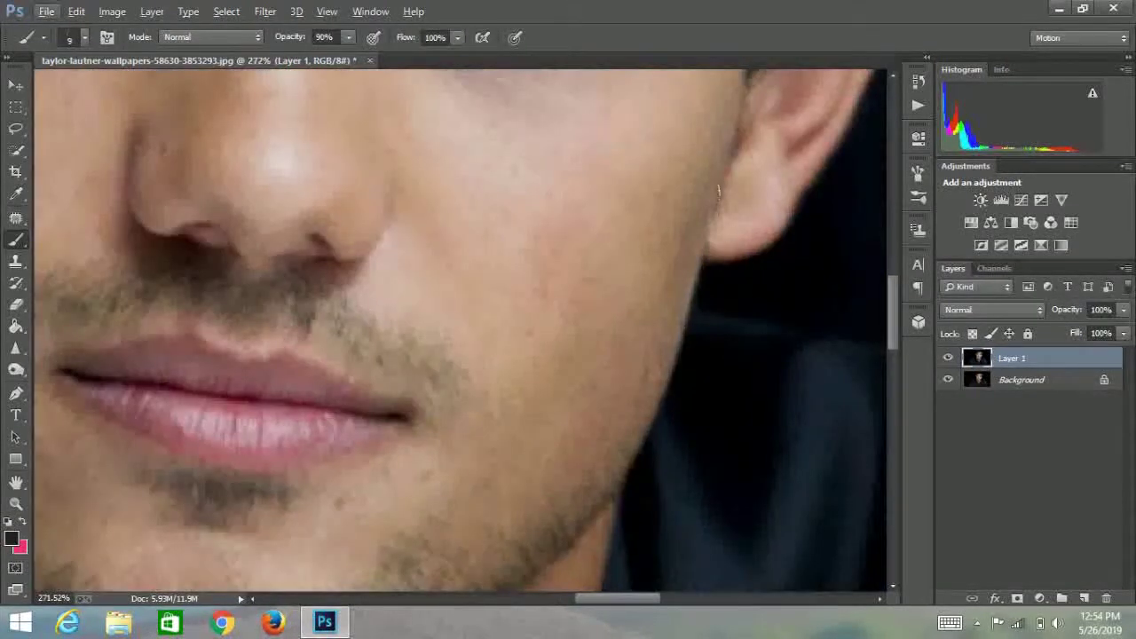
{"action": "scroll", "coordinate": [719, 191], "scroll_direction": "up", "scroll_amount": 2}
Shrink the brush to 8 px and paint short hair strokes across the right cheek.
{"action": "key", "text": "bracketleft"}
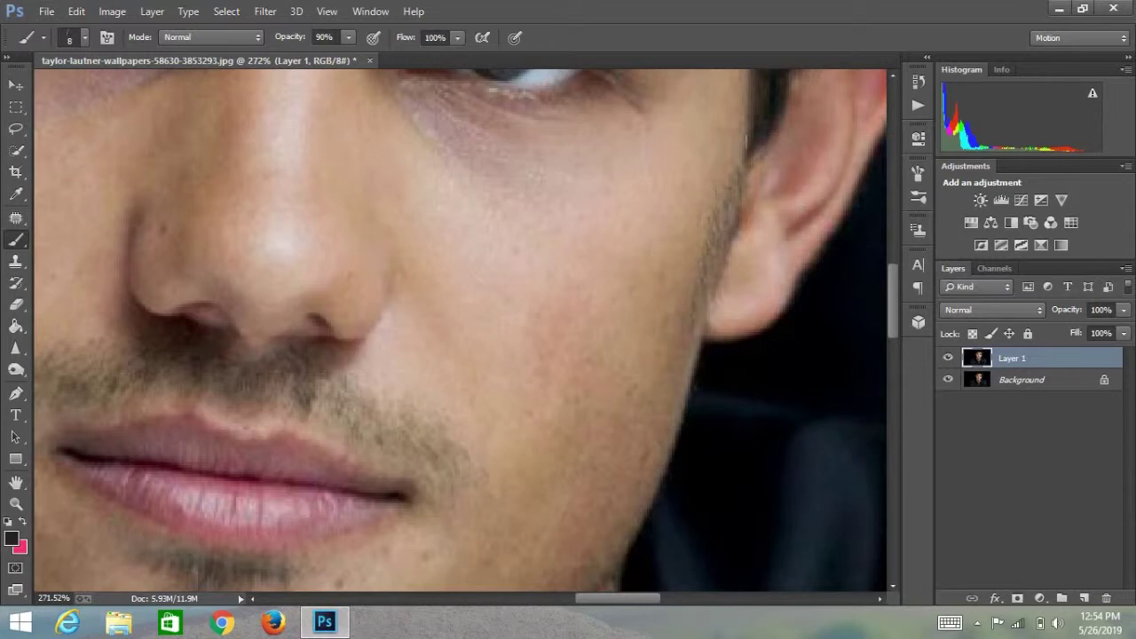
{"action": "scroll", "coordinate": [693, 306], "scroll_direction": "down", "scroll_amount": 2}
{"action": "scroll", "coordinate": [689, 238], "scroll_direction": "up", "scroll_amount": 3}
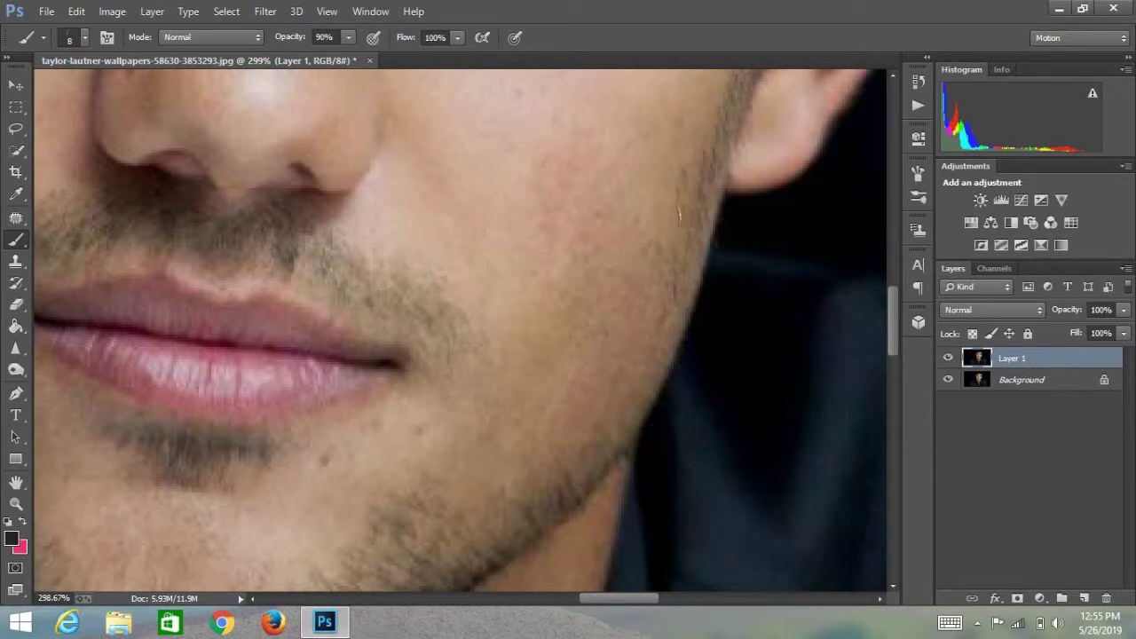
{"action": "key", "text": "bracketleft"}
{"action": "left_click_drag", "start_coordinate": [662, 222], "coordinate": [661, 199]}
{"action": "mouse_move", "coordinate": [650, 274]}
{"action": "left_mouse_down"}
{"action": "mouse_move", "coordinate": [649, 250]}
{"action": "mouse_move", "coordinate": [630, 250]}
{"action": "left_mouse_up"}
{"action": "left_click_drag", "start_coordinate": [619, 279], "coordinate": [617, 259]}
{"action": "left_click_drag", "start_coordinate": [590, 295], "coordinate": [588, 275]}
Add more short hairs lower on the cheek and along the jawline.
{"action": "left_click_drag", "start_coordinate": [567, 337], "coordinate": [565, 318]}
{"action": "left_click_drag", "start_coordinate": [543, 346], "coordinate": [543, 309]}
{"action": "left_click_drag", "start_coordinate": [556, 373], "coordinate": [554, 353]}
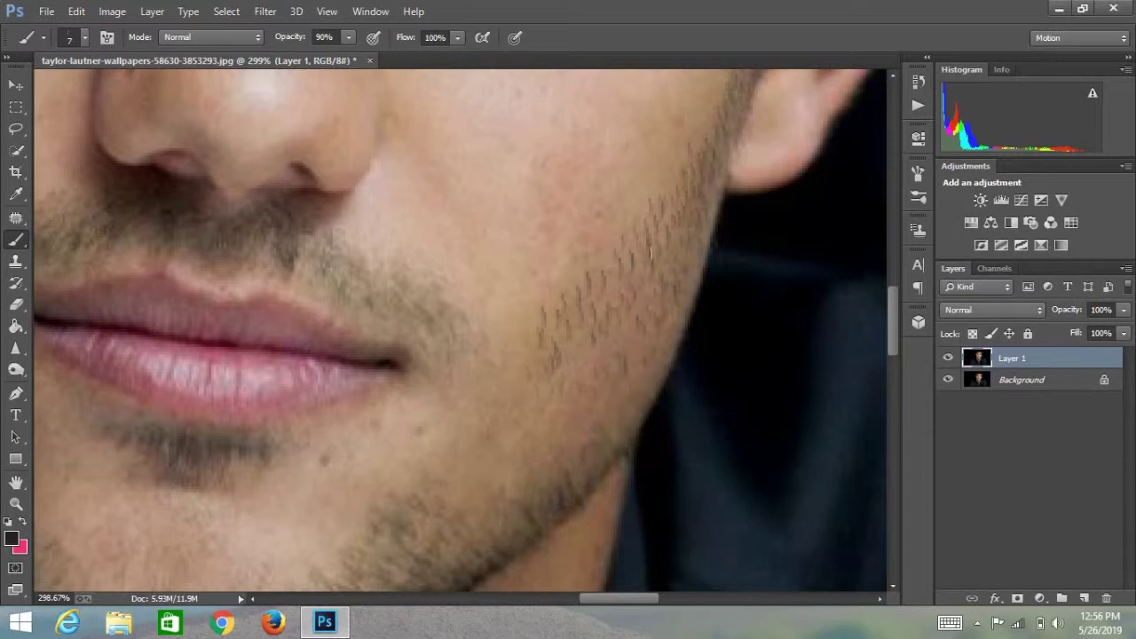
{"action": "left_click_drag", "start_coordinate": [683, 262], "coordinate": [694, 229]}
{"action": "left_click_drag", "start_coordinate": [543, 408], "coordinate": [547, 394]}
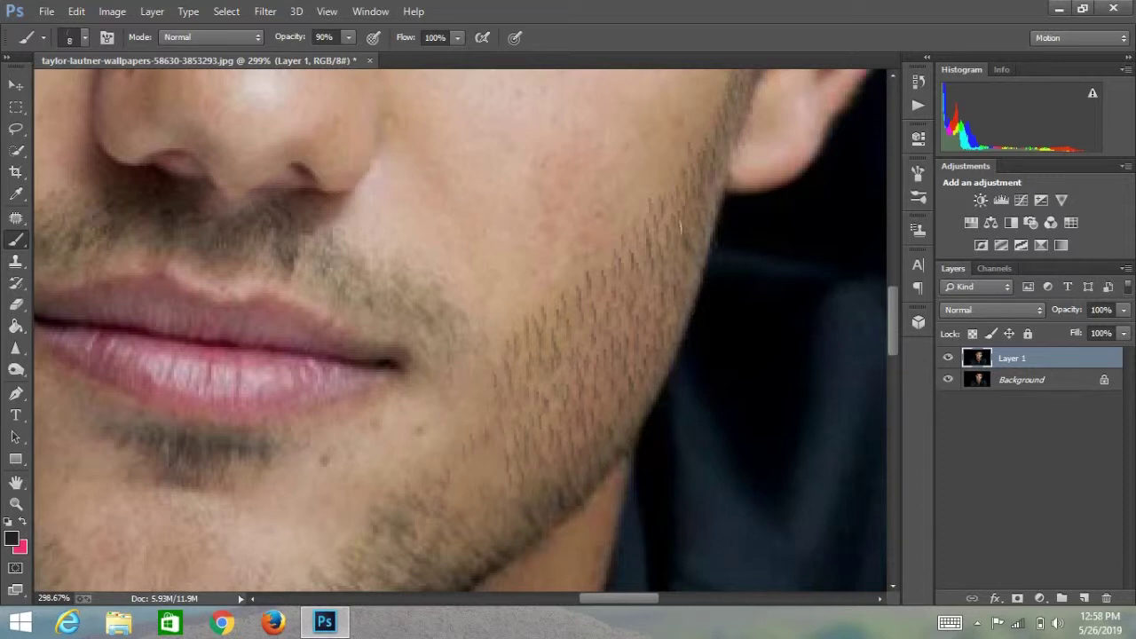
Add thin hair strokes on the right jaw, then thicken them with a 15 px brush.
{"action": "scroll", "coordinate": [550, 335], "scroll_direction": "down", "scroll_amount": 5}
{"action": "scroll", "coordinate": [497, 267], "scroll_direction": "up", "scroll_amount": 3}
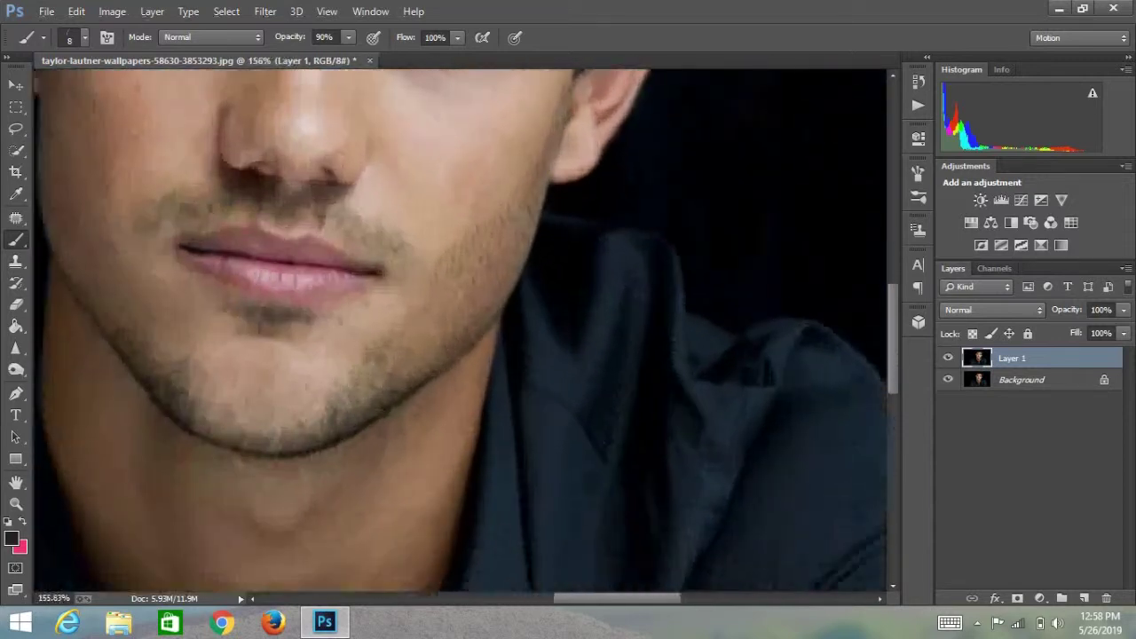
{"action": "scroll", "coordinate": [444, 157], "scroll_direction": "up", "scroll_amount": 2}
{"action": "scroll", "coordinate": [571, 242], "scroll_direction": "up", "scroll_amount": 1}
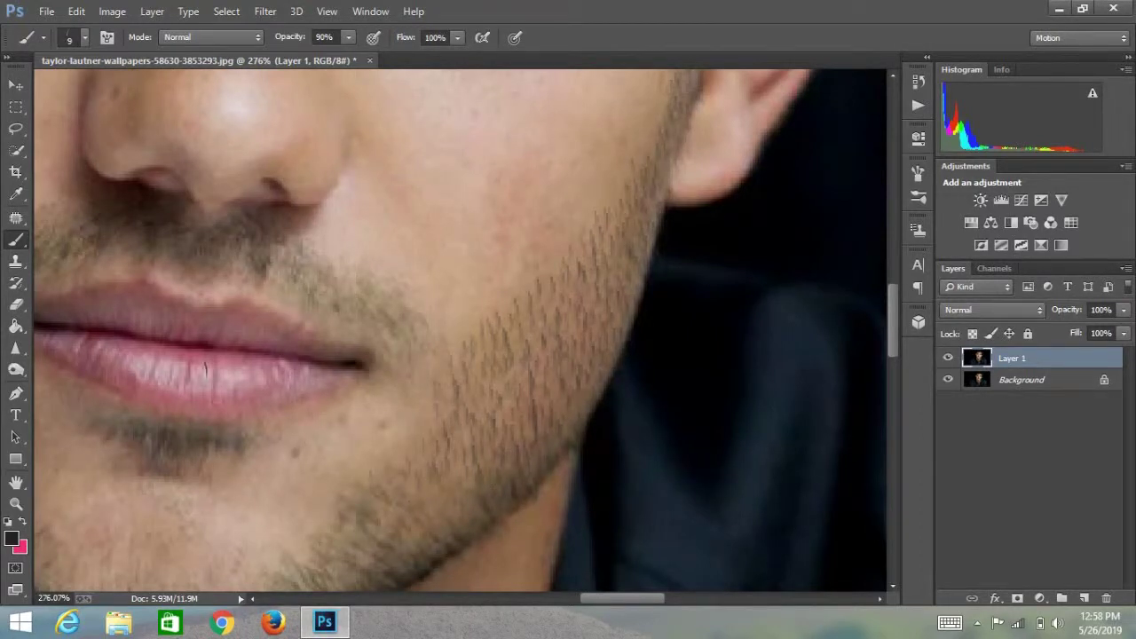
{"action": "key", "text": "e"}
{"action": "key", "text": "b"}
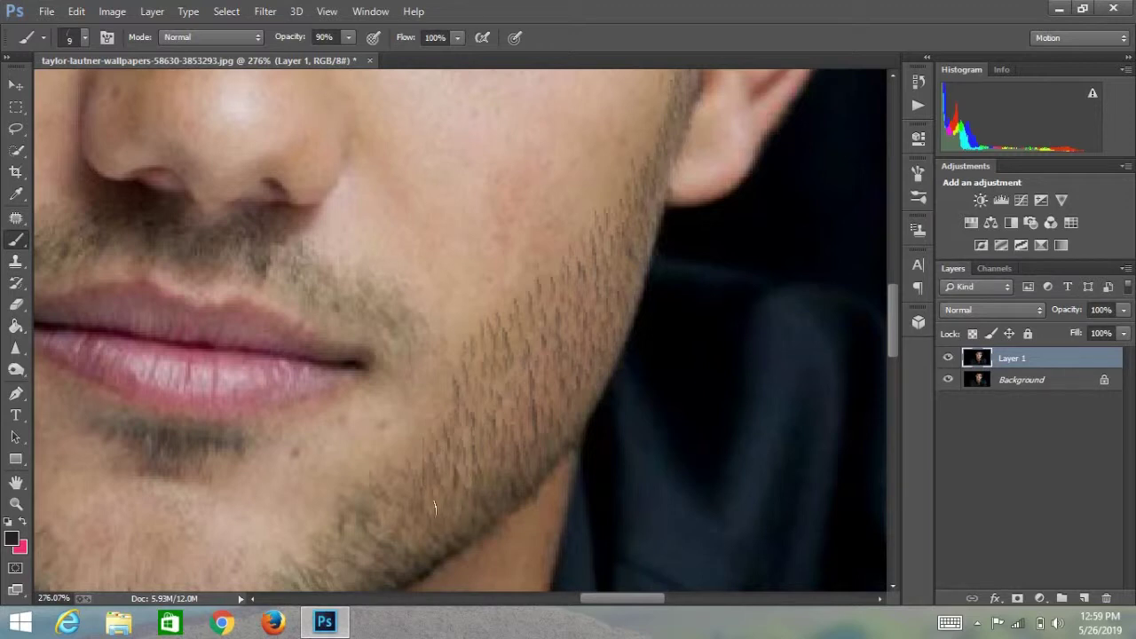
{"action": "left_click_drag", "start_coordinate": [455, 379], "coordinate": [451, 360]}
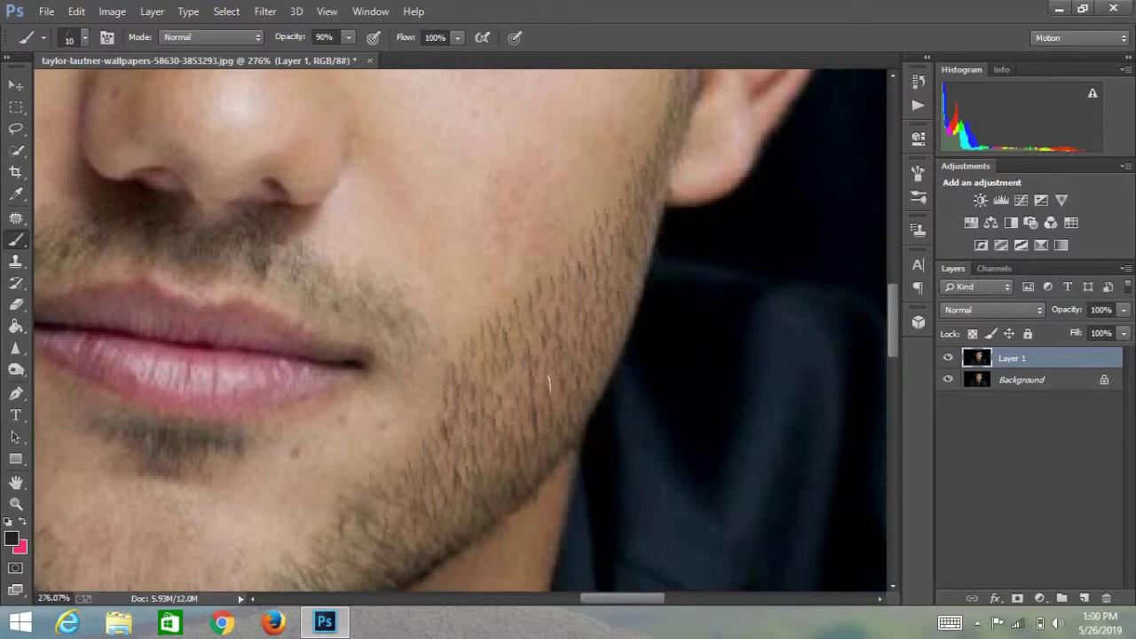
{"action": "left_click_drag", "start_coordinate": [514, 397], "coordinate": [514, 377]}
{"action": "key", "text": "bracketright"}
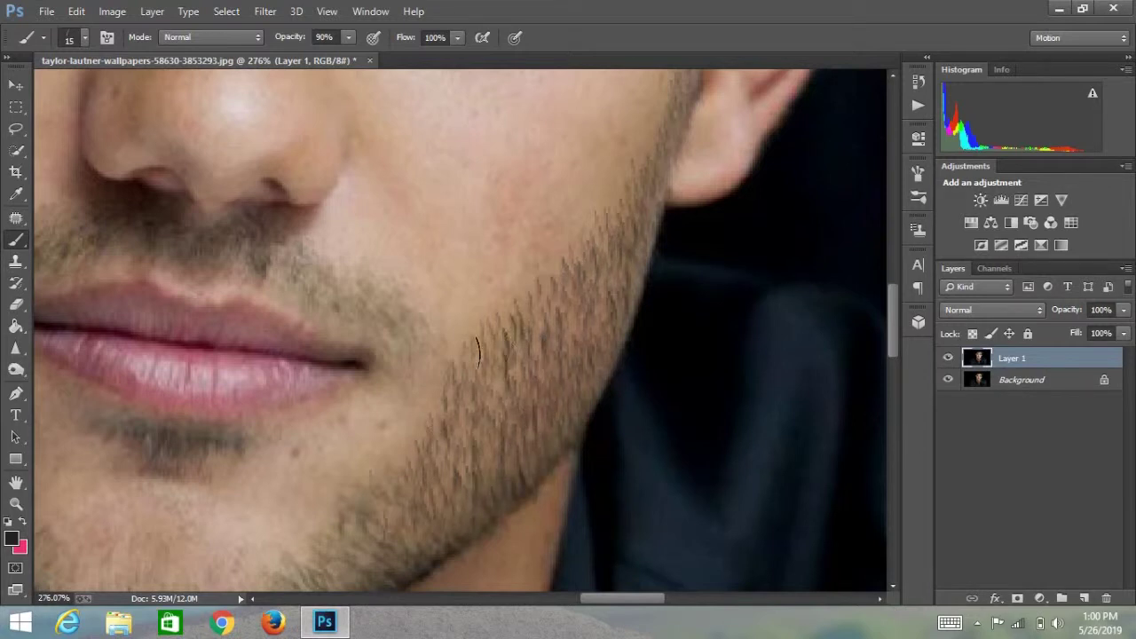
{"action": "left_click_drag", "start_coordinate": [471, 373], "coordinate": [474, 401]}
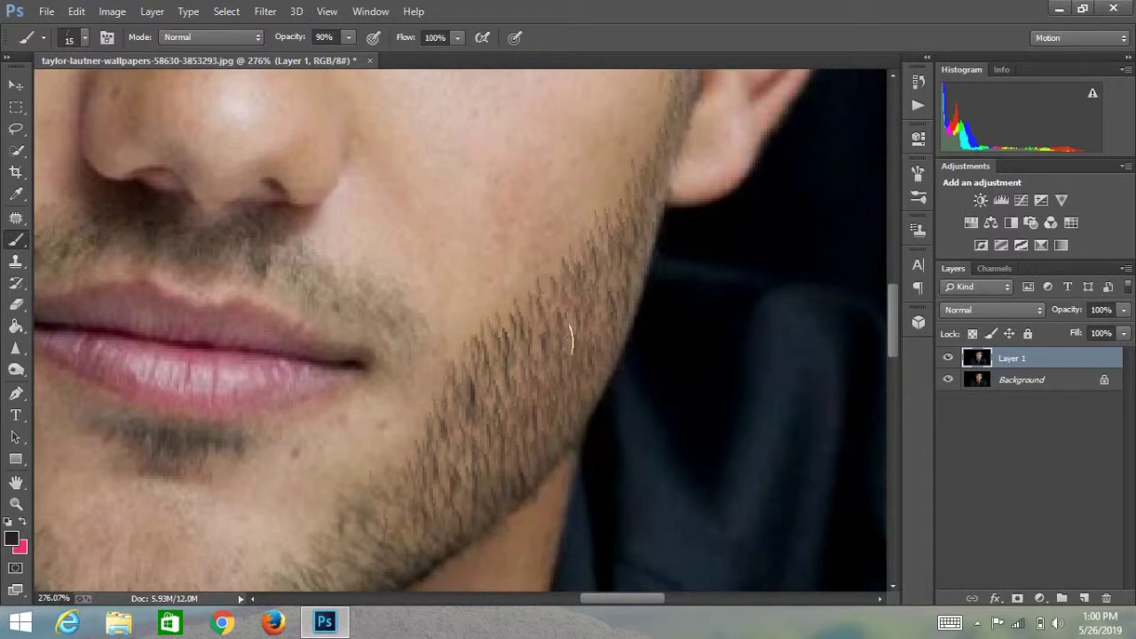
{"action": "left_click_drag", "start_coordinate": [504, 399], "coordinate": [508, 430]}
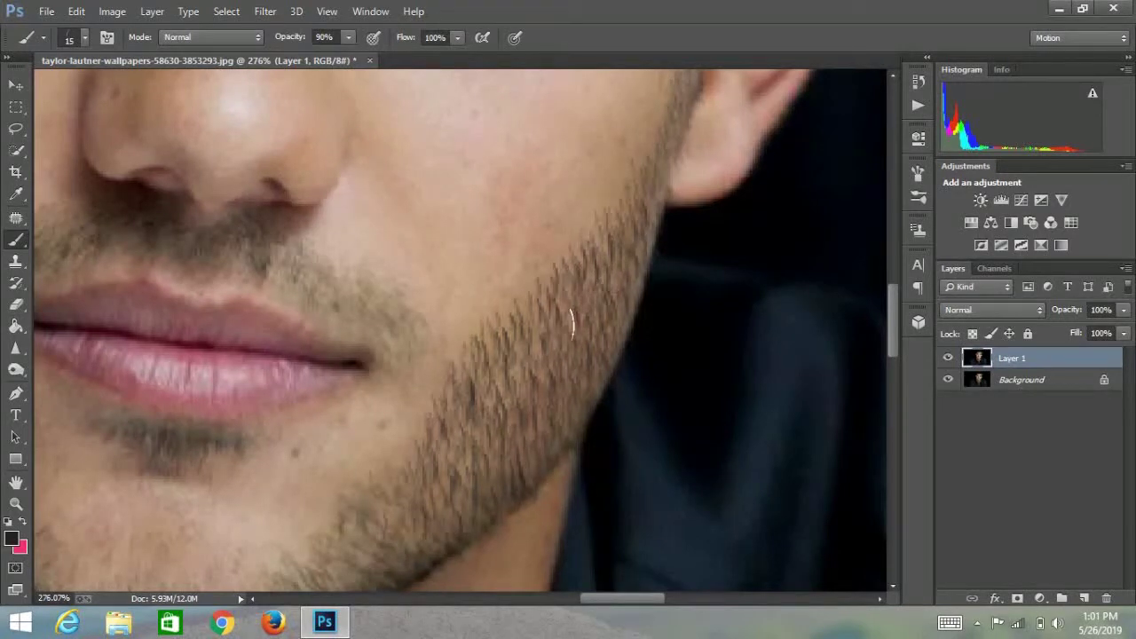
{"action": "scroll", "coordinate": [515, 444], "scroll_direction": "down", "scroll_amount": 5}
{"action": "left_click", "coordinate": [515, 442], "text": "alt"}
{"action": "scroll", "coordinate": [542, 447], "scroll_direction": "up", "scroll_amount": 2}
{"action": "scroll", "coordinate": [621, 168], "scroll_direction": "up", "scroll_amount": 2}
{"action": "scroll", "coordinate": [593, 152], "scroll_direction": "up", "scroll_amount": 2}
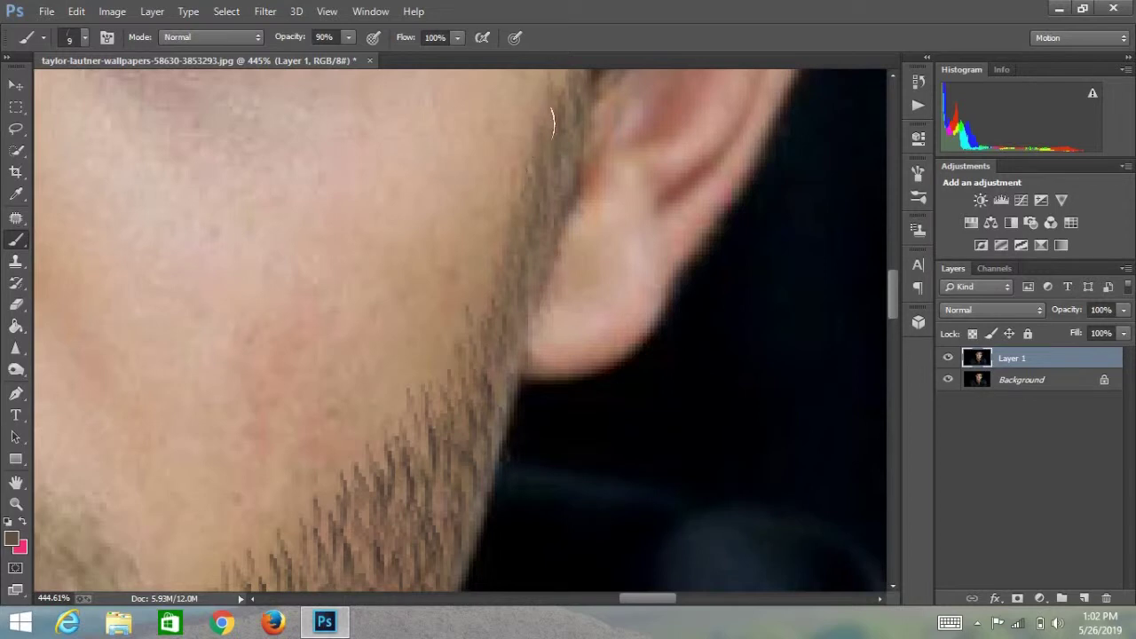
{"action": "scroll", "coordinate": [554, 139], "scroll_direction": "up", "scroll_amount": 2}
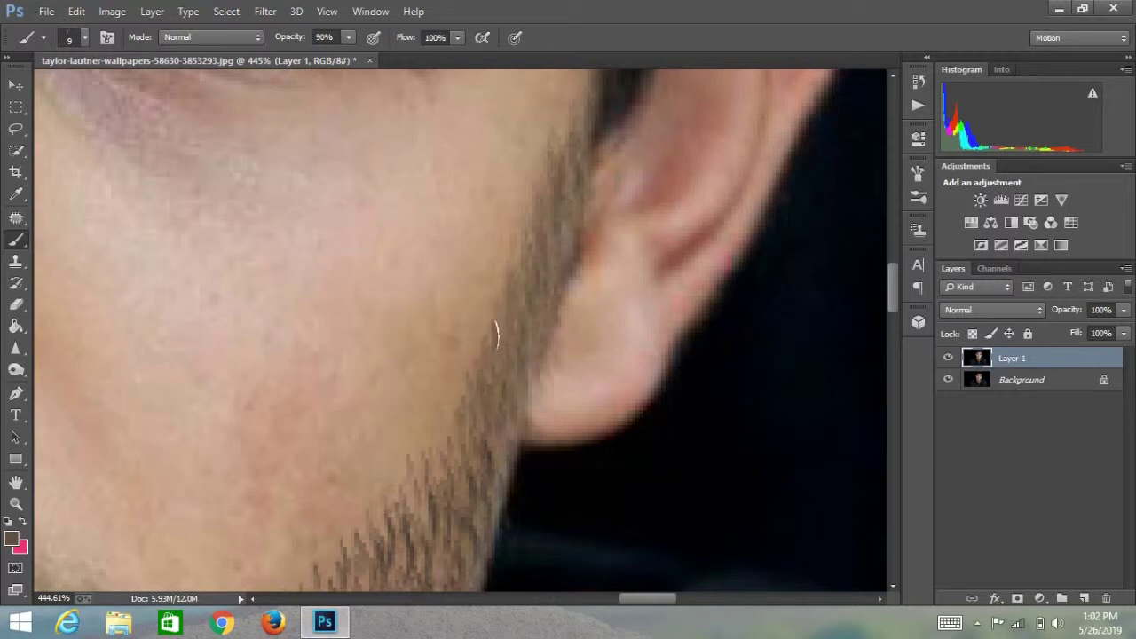
{"action": "scroll", "coordinate": [480, 415], "scroll_direction": "down", "scroll_amount": 5}
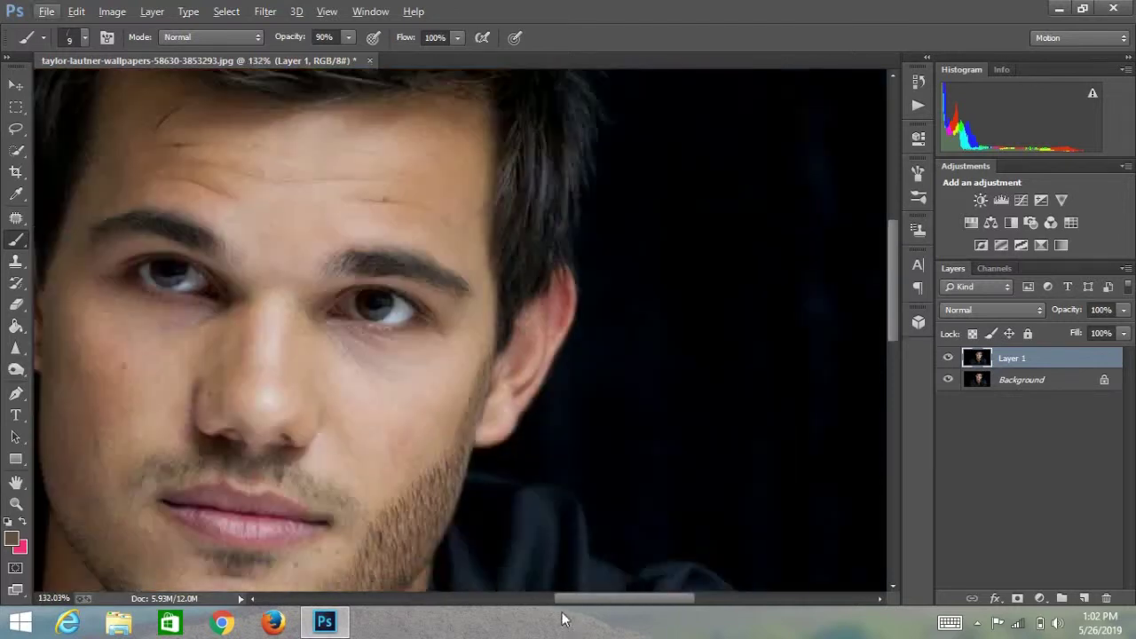
{"action": "scroll", "coordinate": [480, 416], "scroll_direction": "up", "scroll_amount": 3}
{"action": "scroll", "coordinate": [432, 190], "scroll_direction": "up", "scroll_amount": 2}
{"action": "key", "text": "bracketright"}
{"action": "key", "text": "bracketright"}
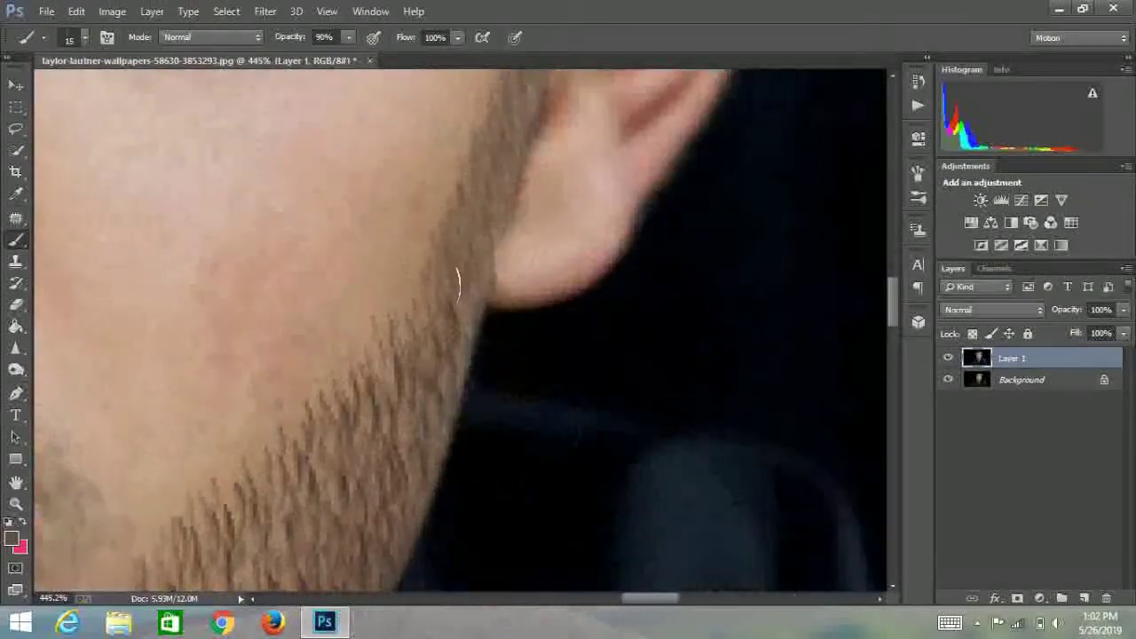
{"action": "key", "text": "F5"}
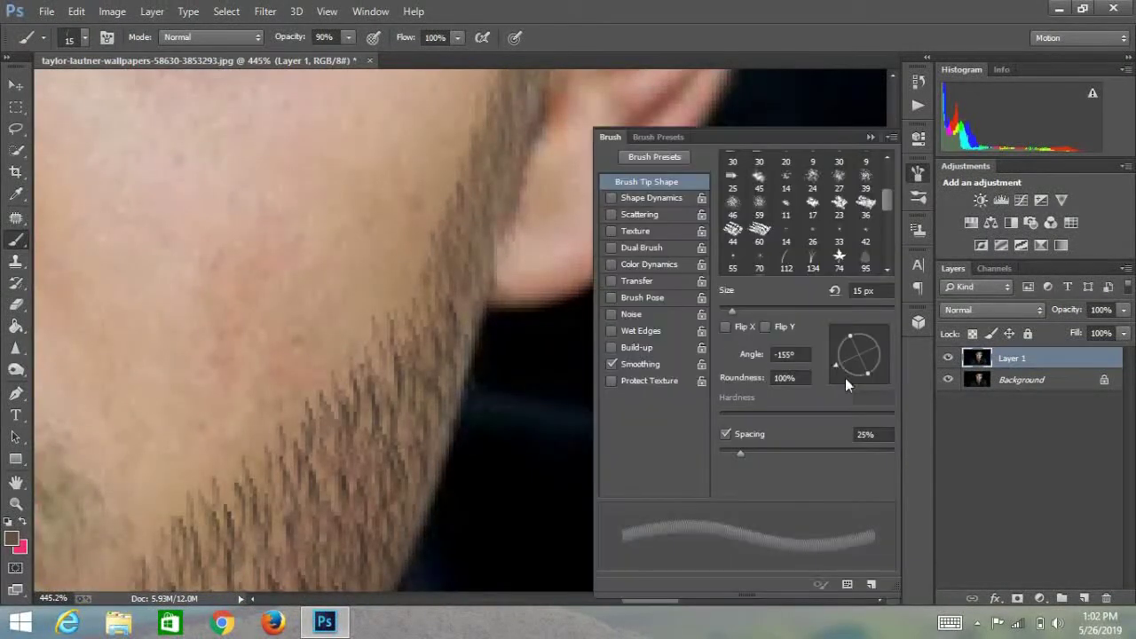
{"action": "key", "text": "F5"}
{"action": "key", "text": "bracketleft"}
{"action": "key", "text": "bracketleft"}
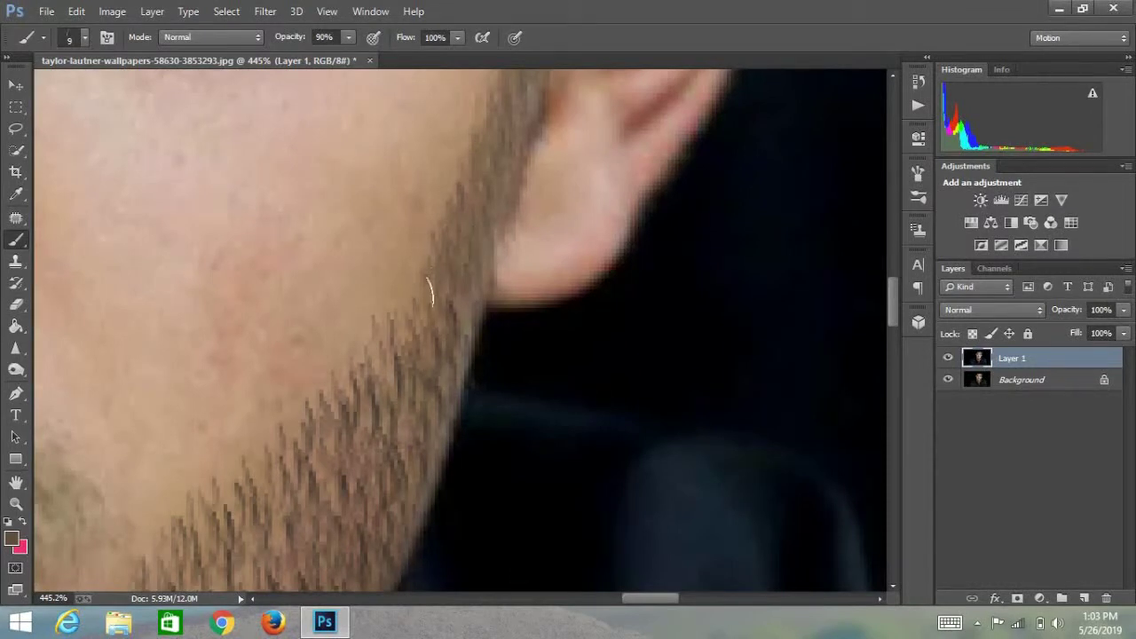
{"action": "scroll", "coordinate": [417, 239], "scroll_direction": "up", "scroll_amount": 3}
{"action": "scroll", "coordinate": [414, 233], "scroll_direction": "up", "scroll_amount": 3}
{"action": "key", "text": "bracketleft"}
{"action": "scroll", "coordinate": [589, 254], "scroll_direction": "down", "scroll_amount": 3}
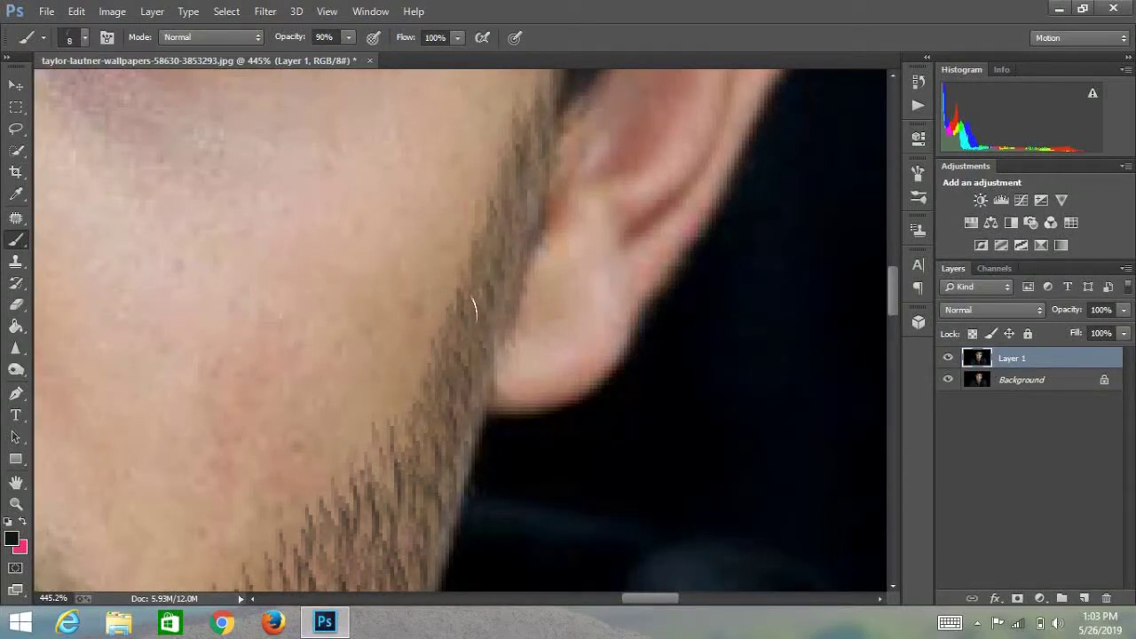
{"action": "scroll", "coordinate": [533, 520], "scroll_direction": "down", "scroll_amount": 5}
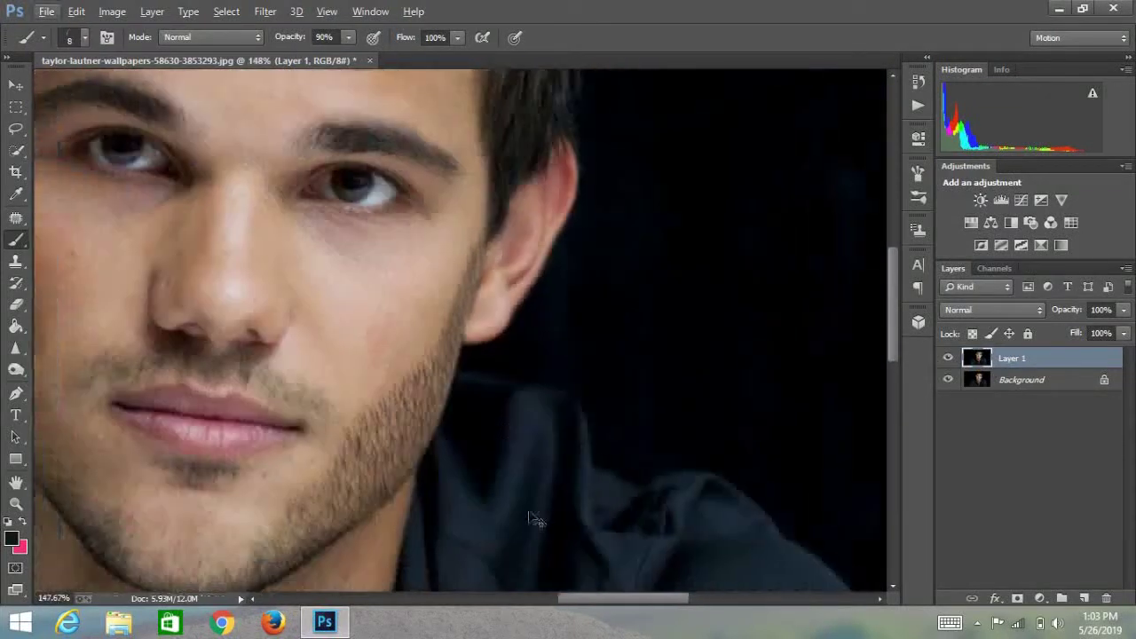
Erase stray stubble hairs at the beard edge below the ear.
{"action": "scroll", "coordinate": [639, 337], "scroll_direction": "up", "scroll_amount": 5}
{"action": "key", "text": "e"}
{"action": "scroll", "coordinate": [621, 222], "scroll_direction": "up", "scroll_amount": 3}
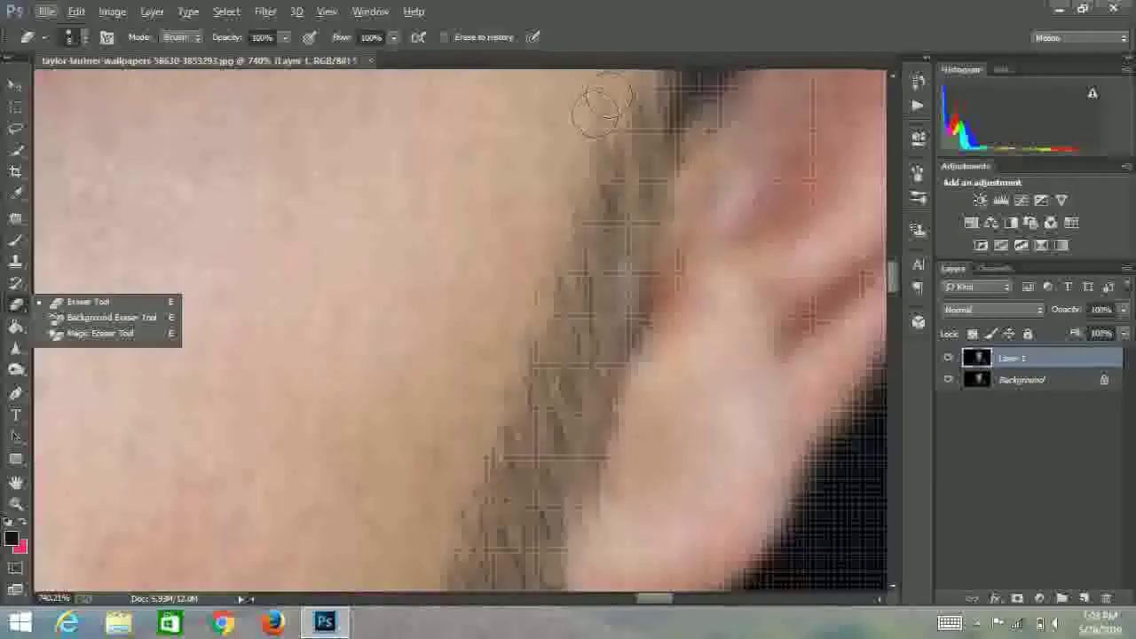
{"action": "scroll", "coordinate": [479, 320], "scroll_direction": "down", "scroll_amount": 2}
{"action": "scroll", "coordinate": [461, 347], "scroll_direction": "down", "scroll_amount": 1}
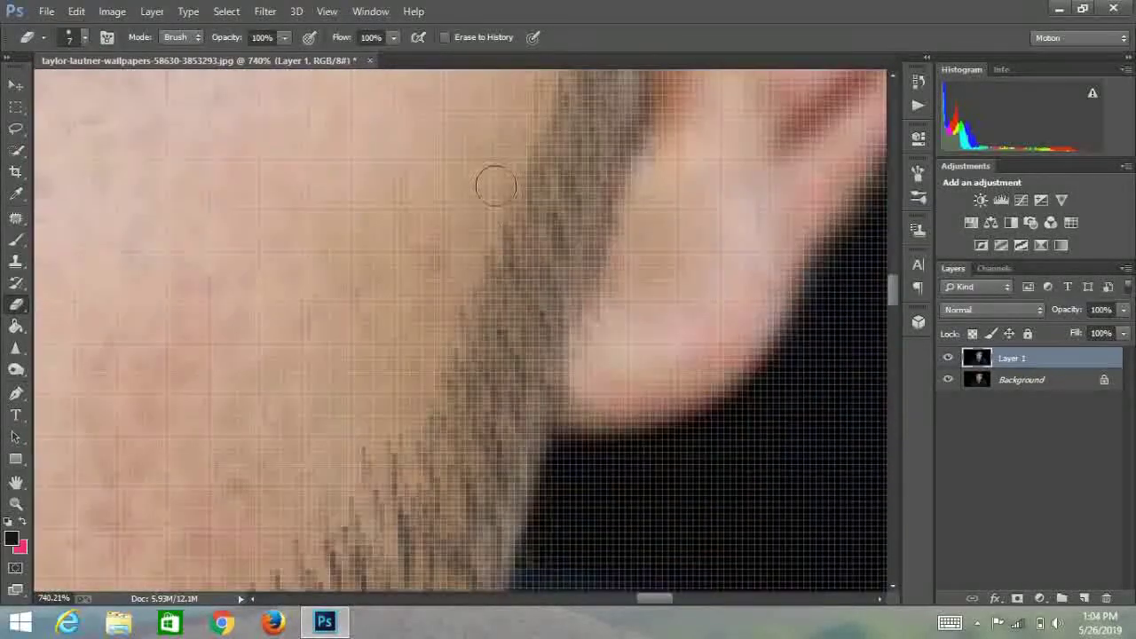
{"action": "left_click_drag", "start_coordinate": [524, 240], "coordinate": [497, 302]}
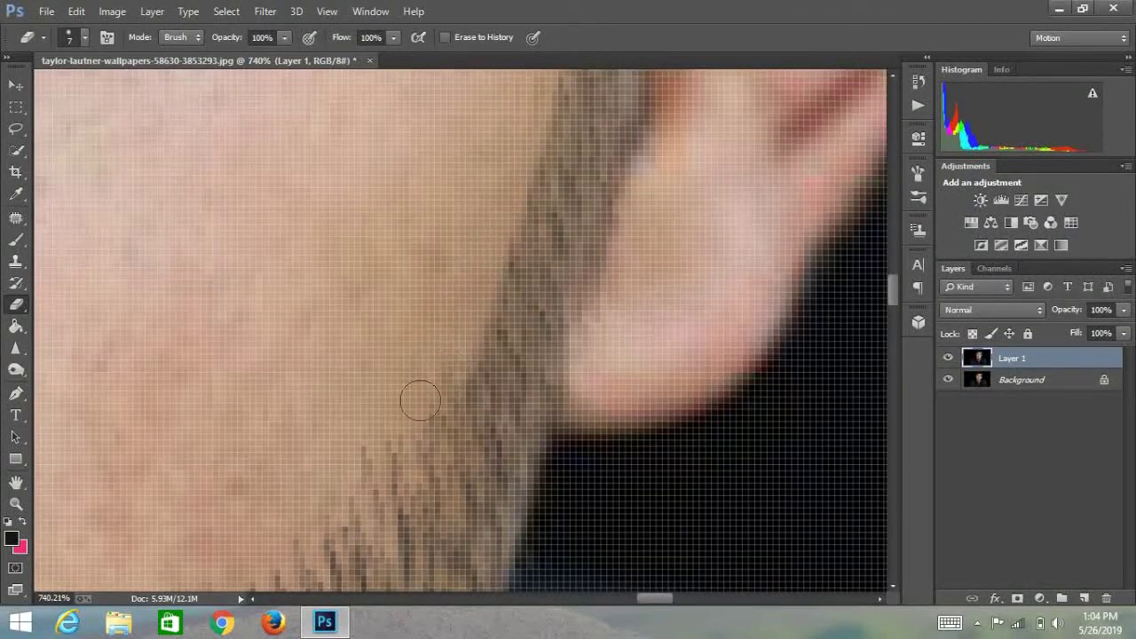
{"action": "scroll", "coordinate": [413, 266], "scroll_direction": "down", "scroll_amount": 2}
{"action": "scroll", "coordinate": [291, 339], "scroll_direction": "down", "scroll_amount": 1}
{"action": "scroll", "coordinate": [371, 340], "scroll_direction": "down", "scroll_amount": 3}
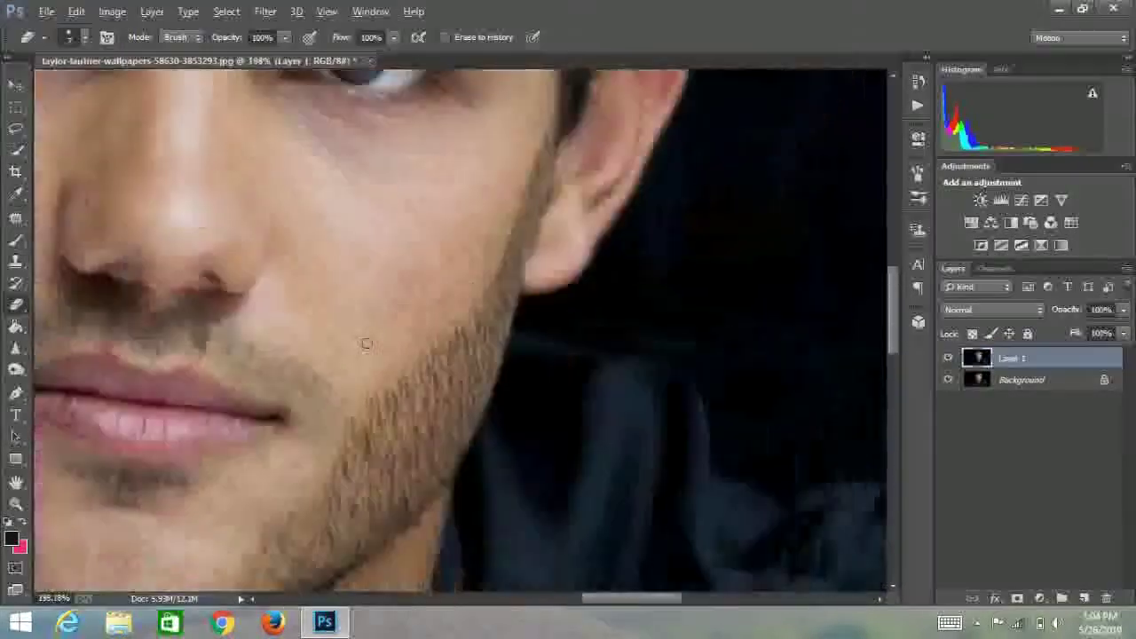
{"action": "scroll", "coordinate": [510, 186], "scroll_direction": "up", "scroll_amount": 5}
{"action": "scroll", "coordinate": [385, 385], "scroll_direction": "down", "scroll_amount": 4}
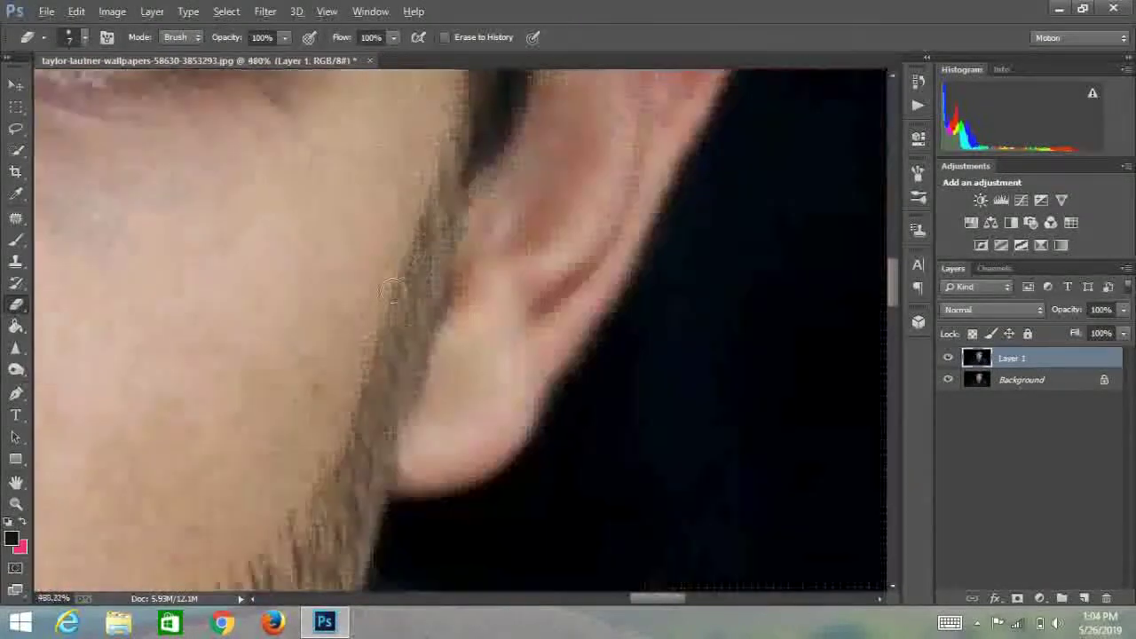
{"action": "scroll", "coordinate": [417, 422], "scroll_direction": "down", "scroll_amount": 1}
{"action": "scroll", "coordinate": [444, 462], "scroll_direction": "down", "scroll_amount": 3}
{"action": "scroll", "coordinate": [465, 491], "scroll_direction": "up", "scroll_amount": 3}
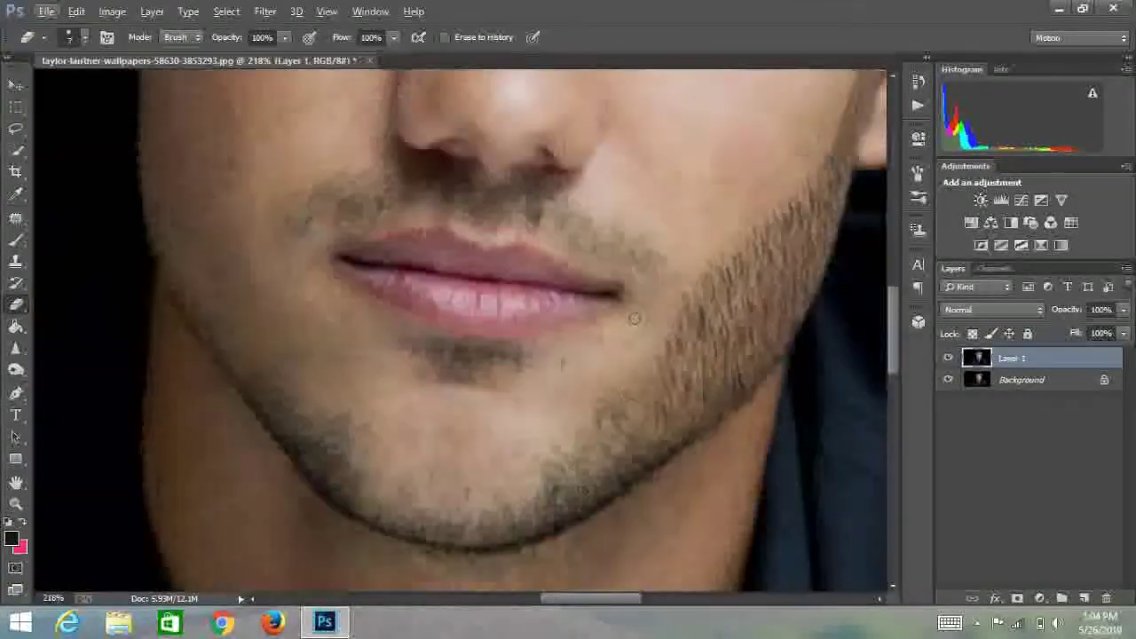
{"action": "scroll", "coordinate": [471, 322], "scroll_direction": "up", "scroll_amount": 1}
{"action": "scroll", "coordinate": [465, 299], "scroll_direction": "left", "scroll_amount": 3}
{"action": "scroll", "coordinate": [464, 299], "scroll_direction": "up", "scroll_amount": 4}
Flip the hair brush tip horizontally and set its angle to 148°.
{"action": "key", "text": "b"}
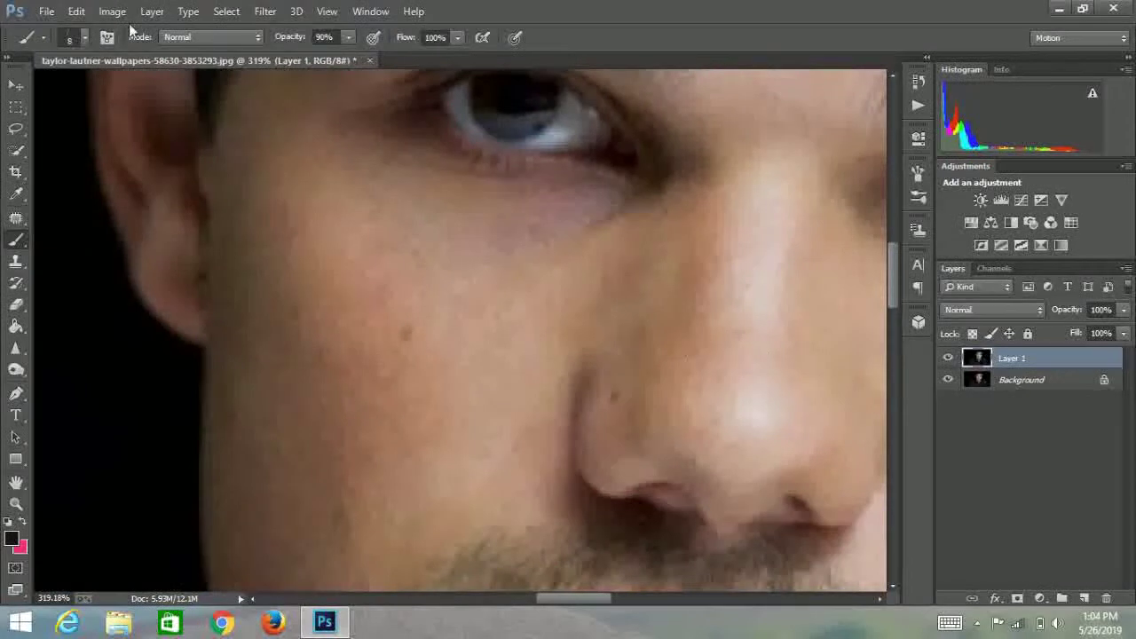
{"action": "key", "text": "F5"}
{"action": "left_click_drag", "start_coordinate": [859, 342], "coordinate": [839, 354]}
{"action": "left_click", "coordinate": [727, 327]}
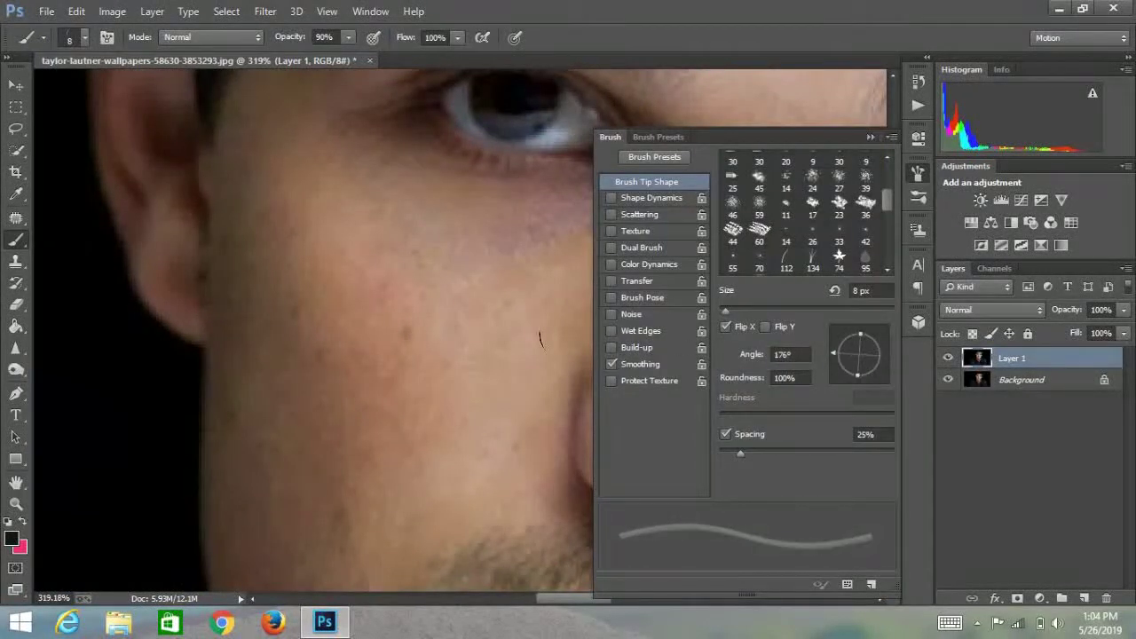
{"action": "left_click_drag", "start_coordinate": [832, 342], "coordinate": [843, 335]}
{"action": "scroll", "coordinate": [410, 383], "scroll_direction": "down", "scroll_amount": 2}
{"action": "scroll", "coordinate": [561, 449], "scroll_direction": "up", "scroll_amount": 3}
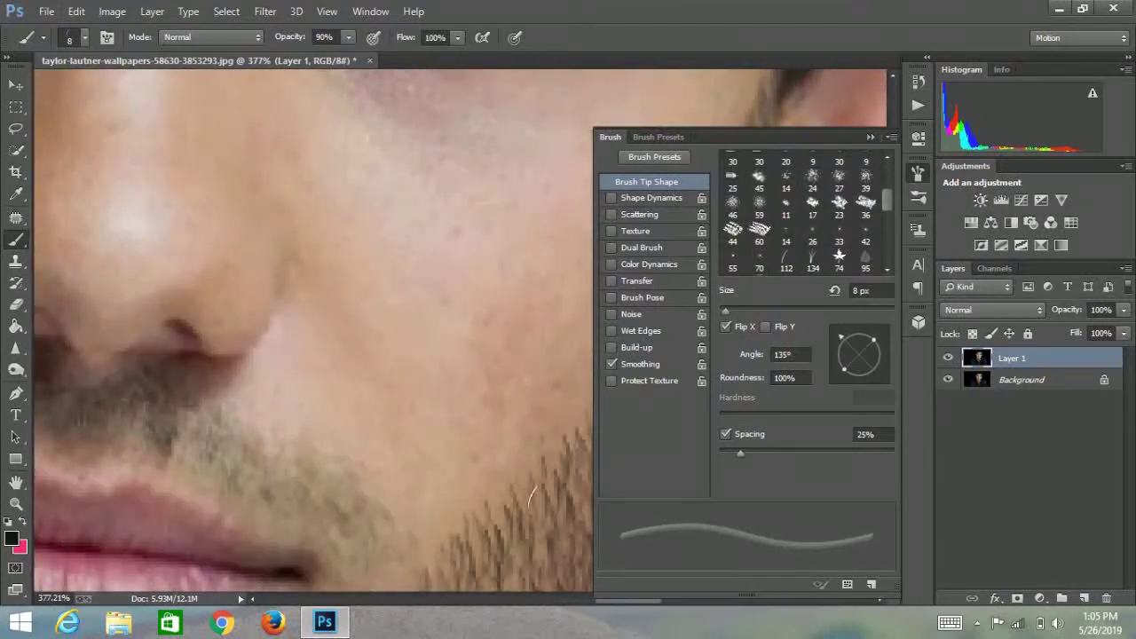
{"action": "left_click_drag", "start_coordinate": [840, 343], "coordinate": [838, 355]}
{"action": "scroll", "coordinate": [287, 236], "scroll_direction": "left", "scroll_amount": 3}
{"action": "scroll", "coordinate": [304, 308], "scroll_direction": "left", "scroll_amount": 3}
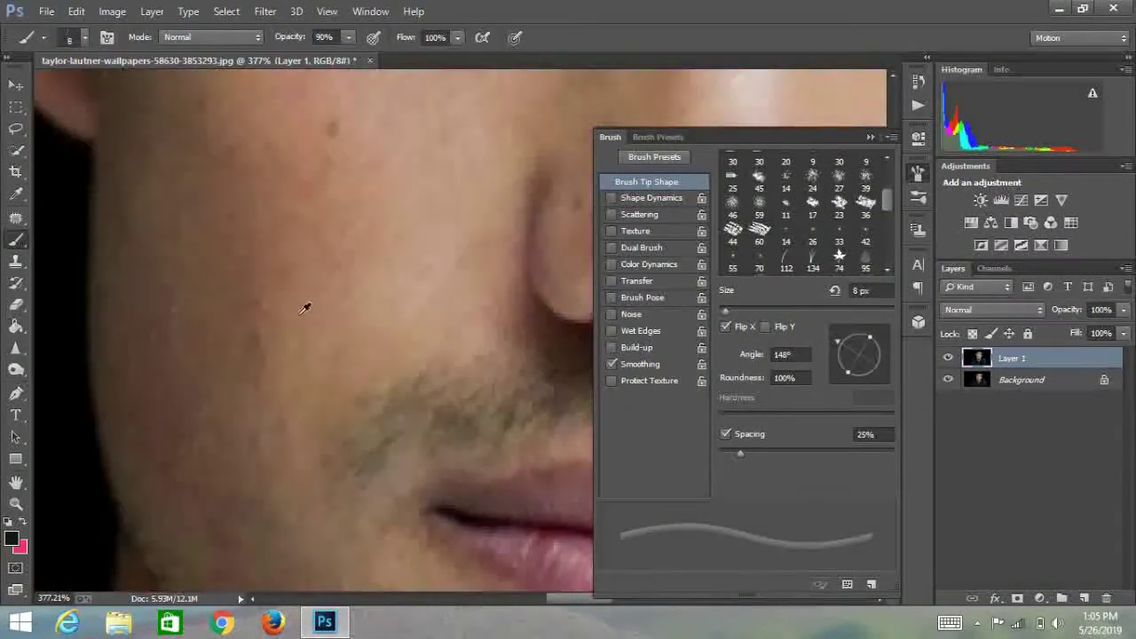
{"action": "left_click", "coordinate": [870, 136]}
{"action": "scroll", "coordinate": [533, 355], "scroll_direction": "left", "scroll_amount": 3}
{"action": "scroll", "coordinate": [205, 132], "scroll_direction": "up", "scroll_amount": 3}
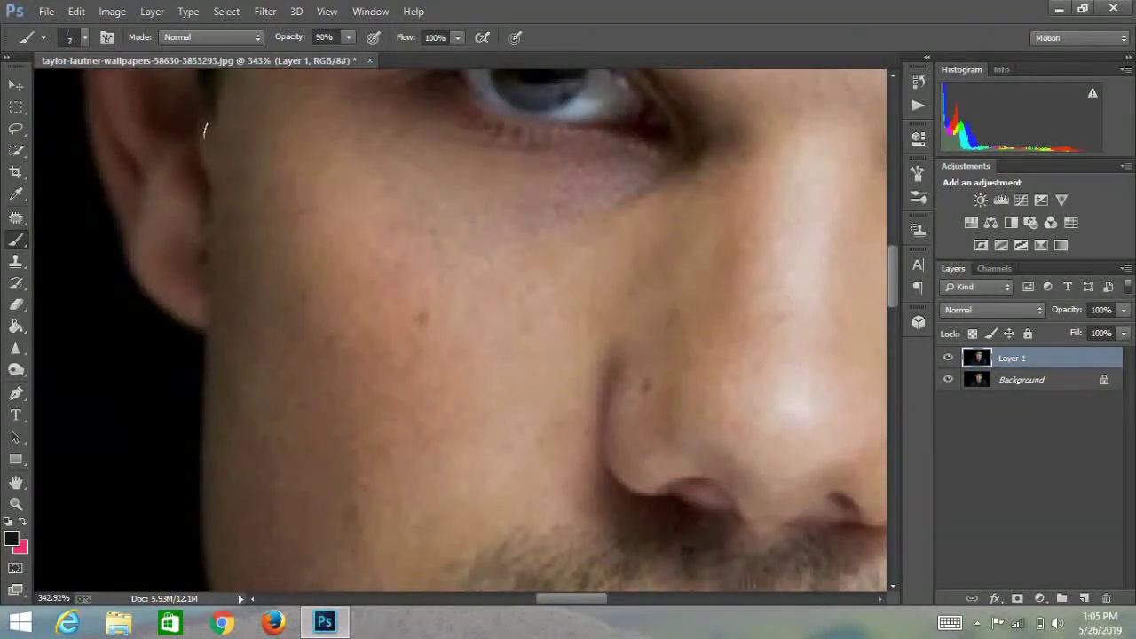
Paint short stubble strands along the left jawline and chin, finishing with an 8 px brush.
{"action": "scroll", "coordinate": [196, 188], "scroll_direction": "up", "scroll_amount": 2}
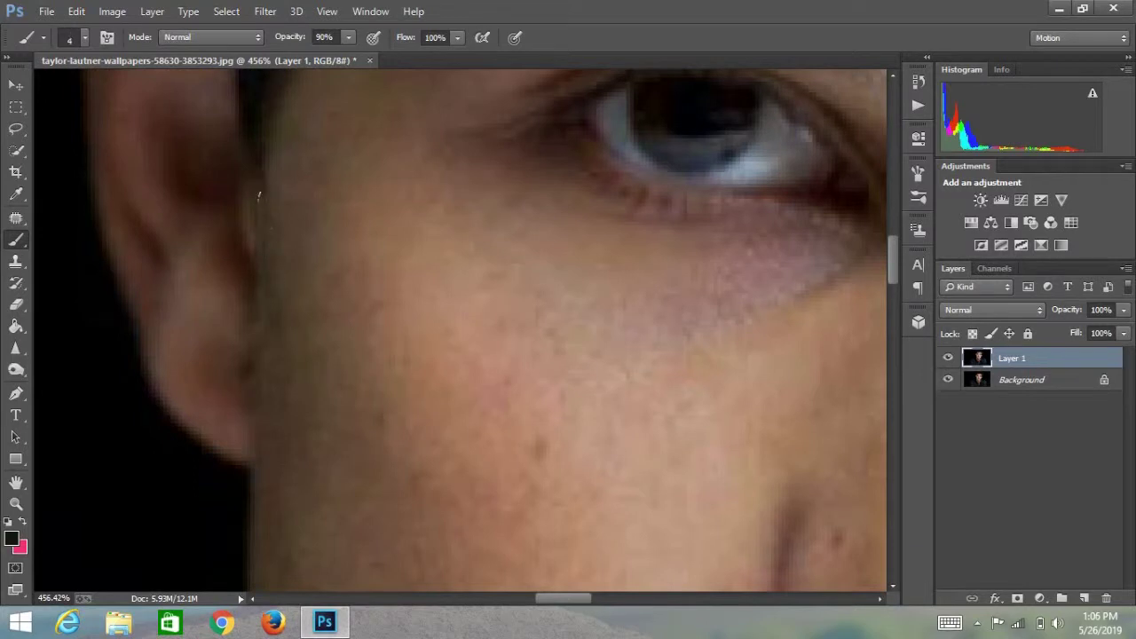
{"action": "scroll", "coordinate": [163, 477], "scroll_direction": "down", "scroll_amount": 3}
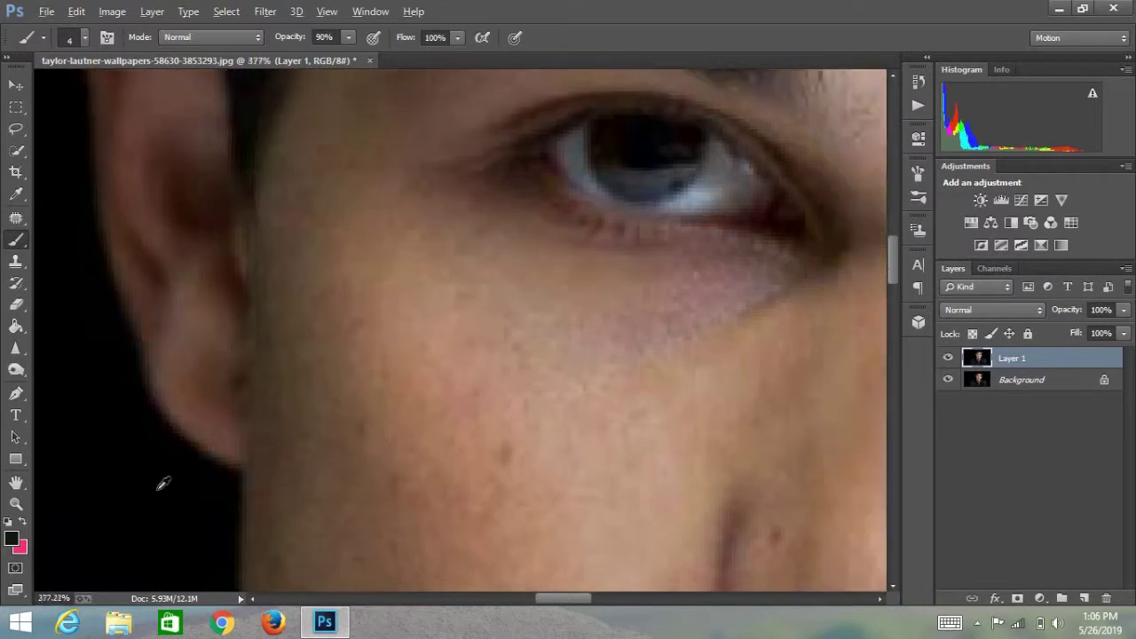
{"action": "scroll", "coordinate": [309, 462], "scroll_direction": "down", "scroll_amount": 2}
{"action": "scroll", "coordinate": [367, 239], "scroll_direction": "up", "scroll_amount": 5}
{"action": "key", "text": "bracketright"}
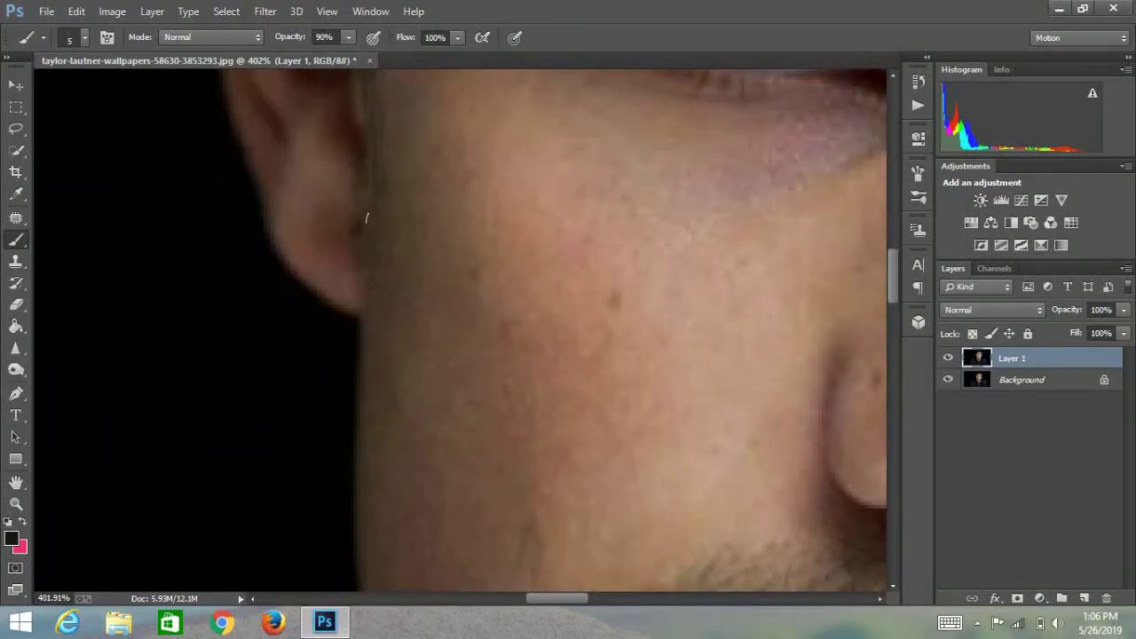
{"action": "scroll", "coordinate": [374, 168], "scroll_direction": "up", "scroll_amount": 6}
{"action": "scroll", "coordinate": [371, 265], "scroll_direction": "down", "scroll_amount": 5}
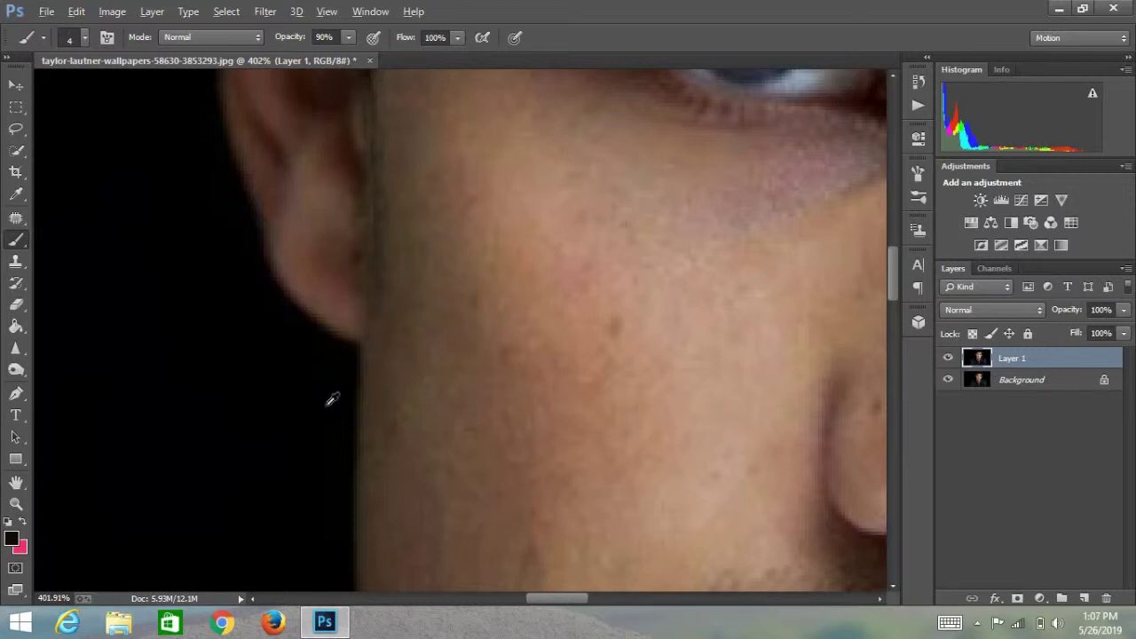
{"action": "scroll", "coordinate": [330, 399], "scroll_direction": "down", "scroll_amount": 3}
{"action": "scroll", "coordinate": [423, 471], "scroll_direction": "down", "scroll_amount": 2}
{"action": "scroll", "coordinate": [563, 482], "scroll_direction": "down", "scroll_amount": 1}
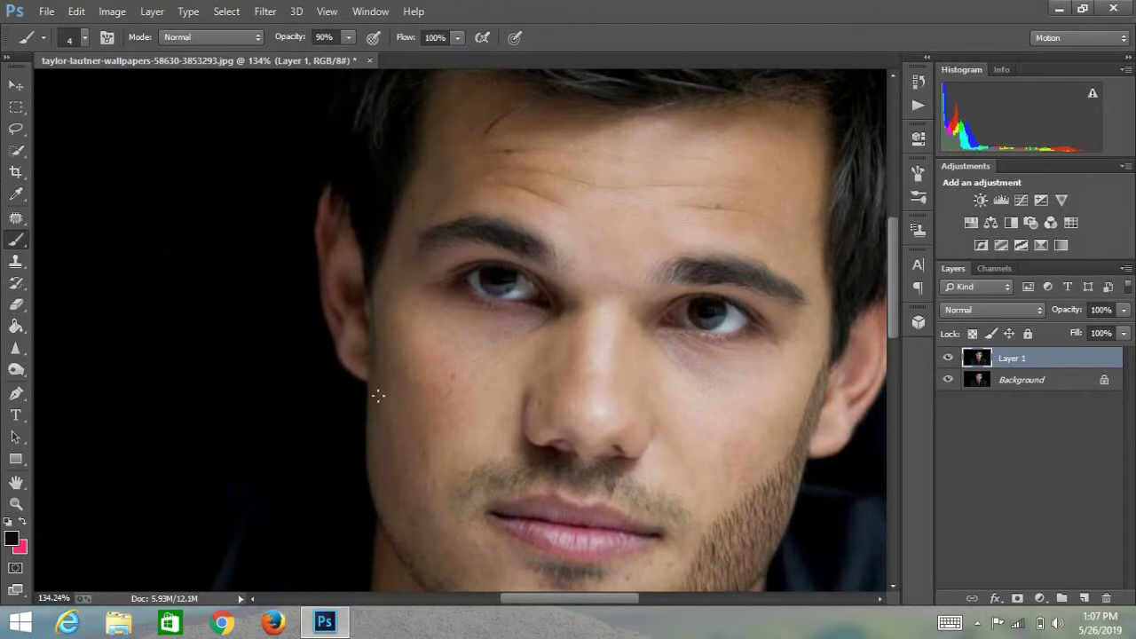
{"action": "scroll", "coordinate": [377, 395], "scroll_direction": "up", "scroll_amount": 5}
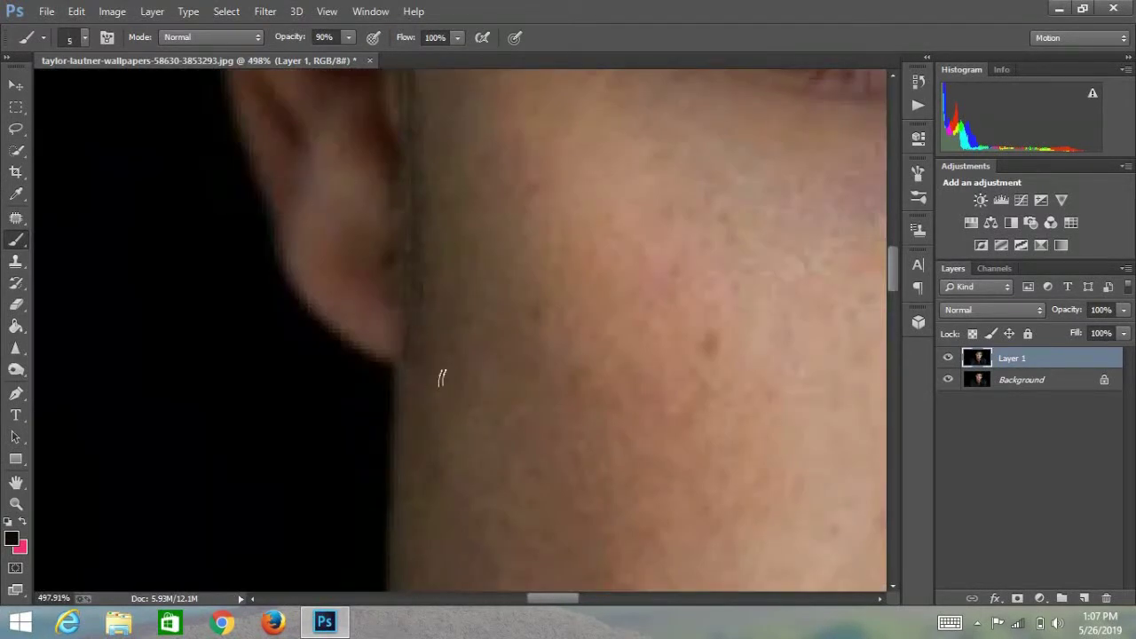
{"action": "scroll", "coordinate": [417, 434], "scroll_direction": "down", "scroll_amount": 3}
{"action": "scroll", "coordinate": [286, 339], "scroll_direction": "down", "scroll_amount": 2}
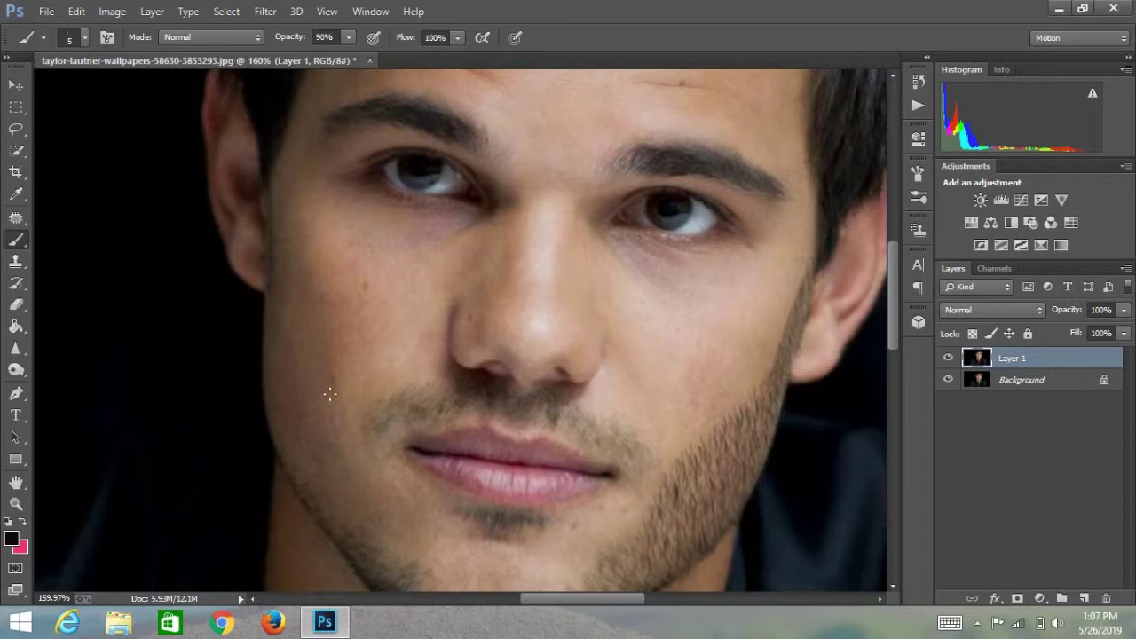
{"action": "scroll", "coordinate": [339, 465], "scroll_direction": "up", "scroll_amount": 2}
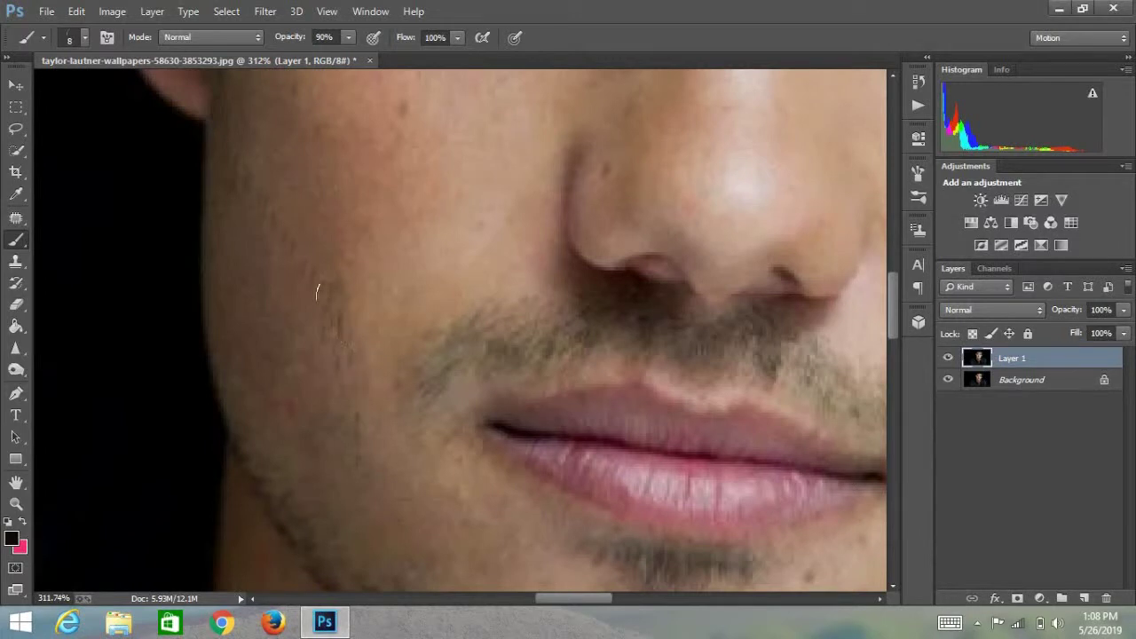
{"action": "scroll", "coordinate": [229, 169], "scroll_direction": "down", "scroll_amount": 3}
{"action": "scroll", "coordinate": [322, 385], "scroll_direction": "down", "scroll_amount": 2}
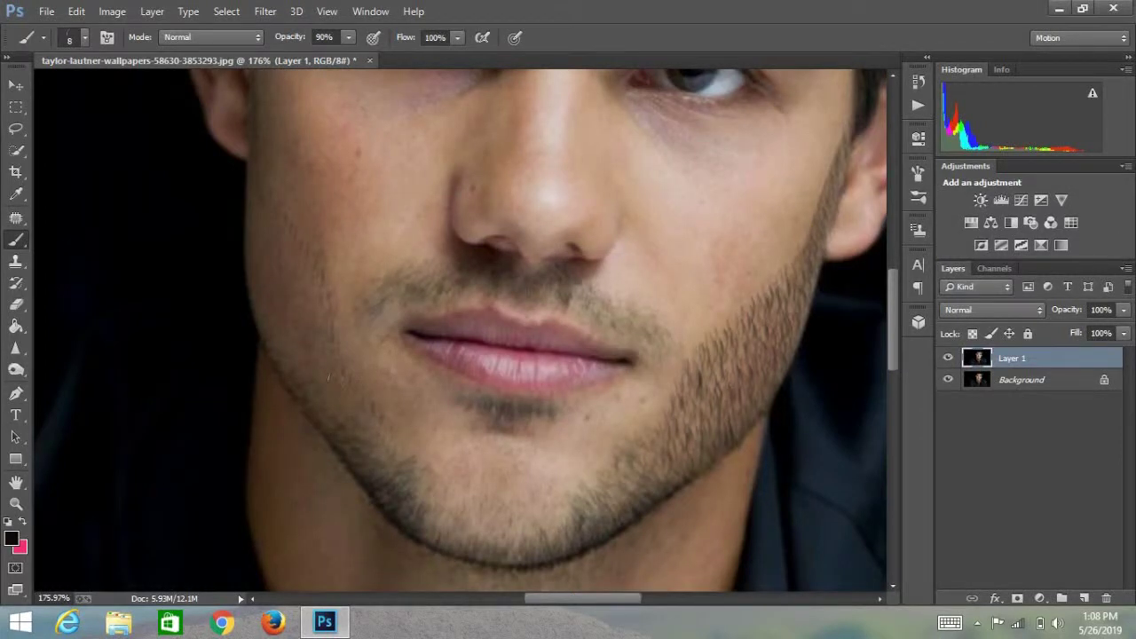
{"action": "scroll", "coordinate": [312, 274], "scroll_direction": "up", "scroll_amount": 1}
{"action": "scroll", "coordinate": [361, 305], "scroll_direction": "up", "scroll_amount": 3}
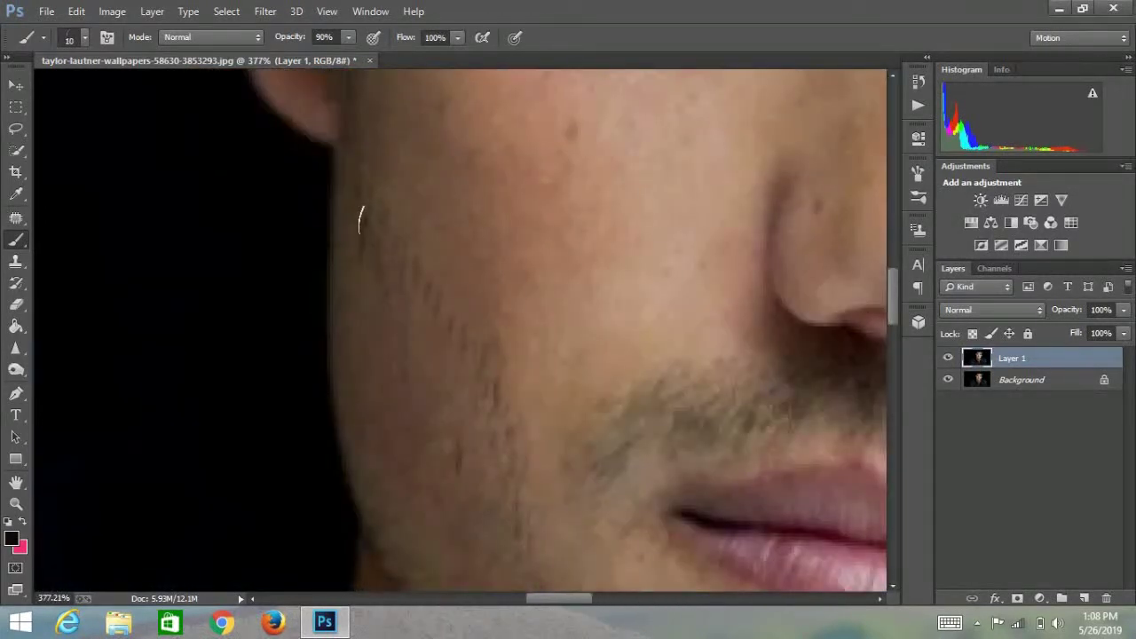
{"action": "key", "text": "bracketleft"}
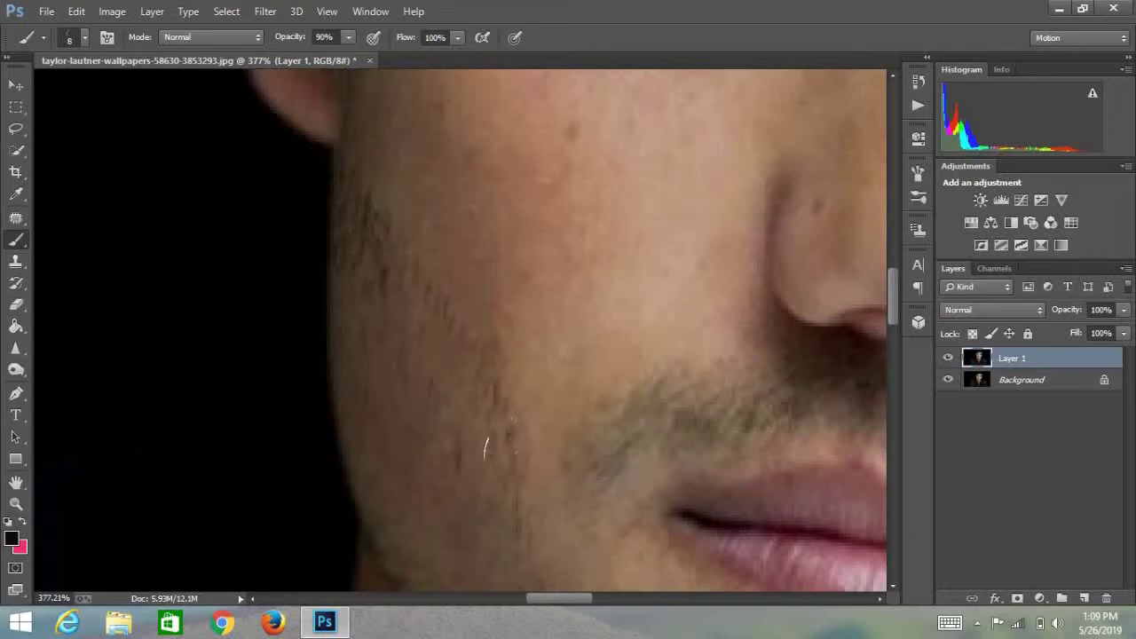
Paint more hairs on the left cheek with a slightly larger brush, undoing one stroke.
{"action": "left_click", "coordinate": [15, 260]}
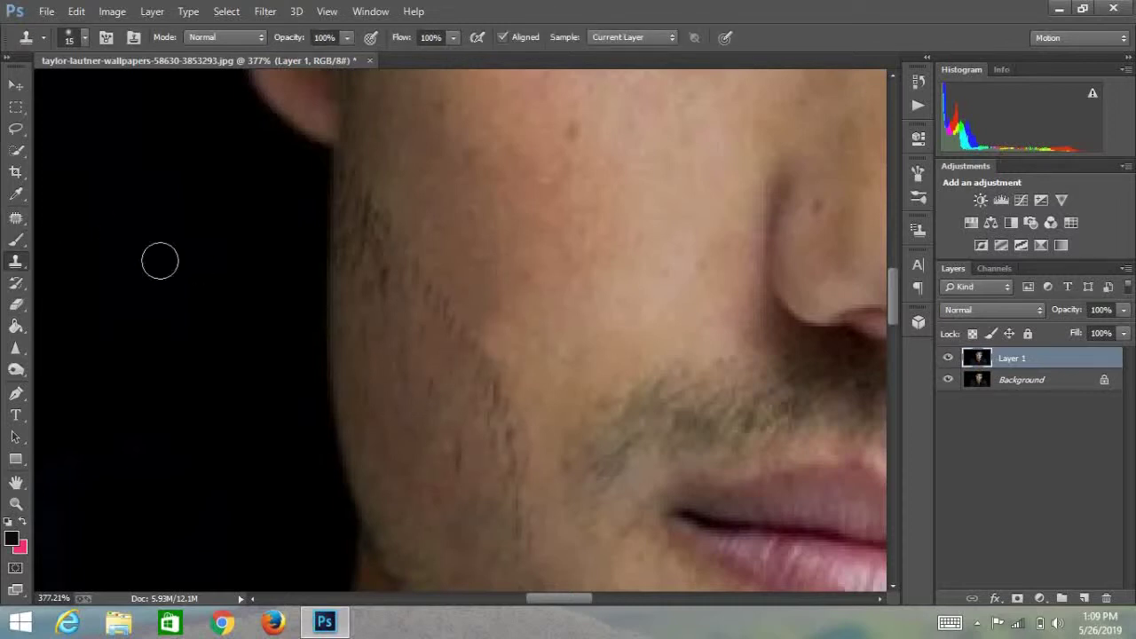
{"action": "left_click", "coordinate": [15, 240]}
{"action": "key", "text": "bracketright"}
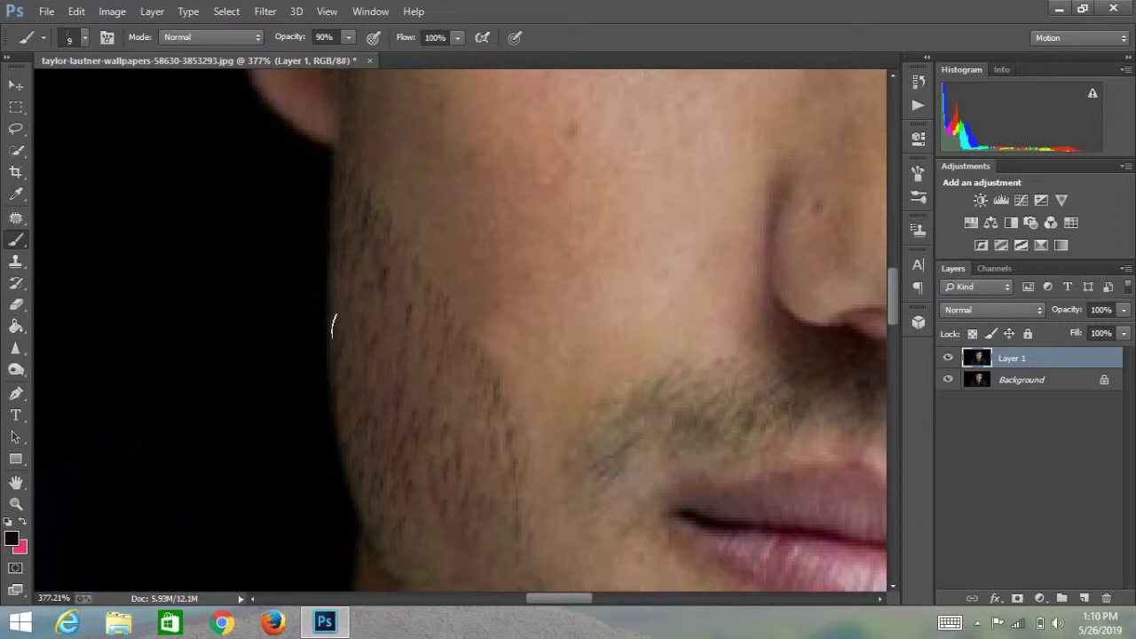
{"action": "key", "text": "ctrl+z"}
{"action": "key", "text": "ctrl+z"}
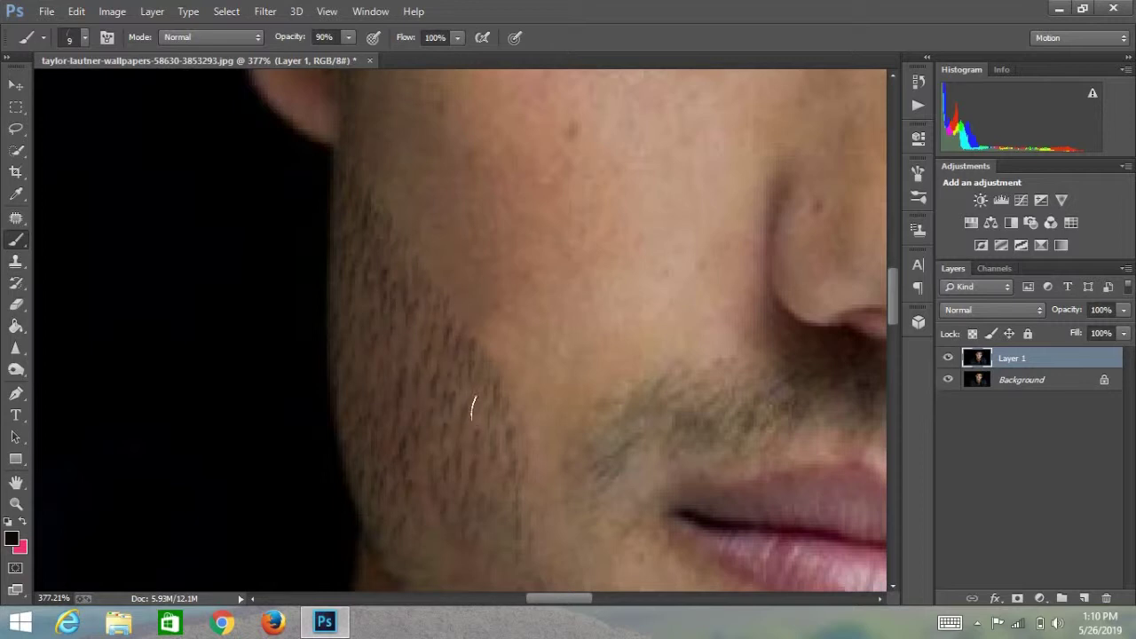
{"action": "key", "text": "bracketright"}
{"action": "key", "text": "bracketleft"}
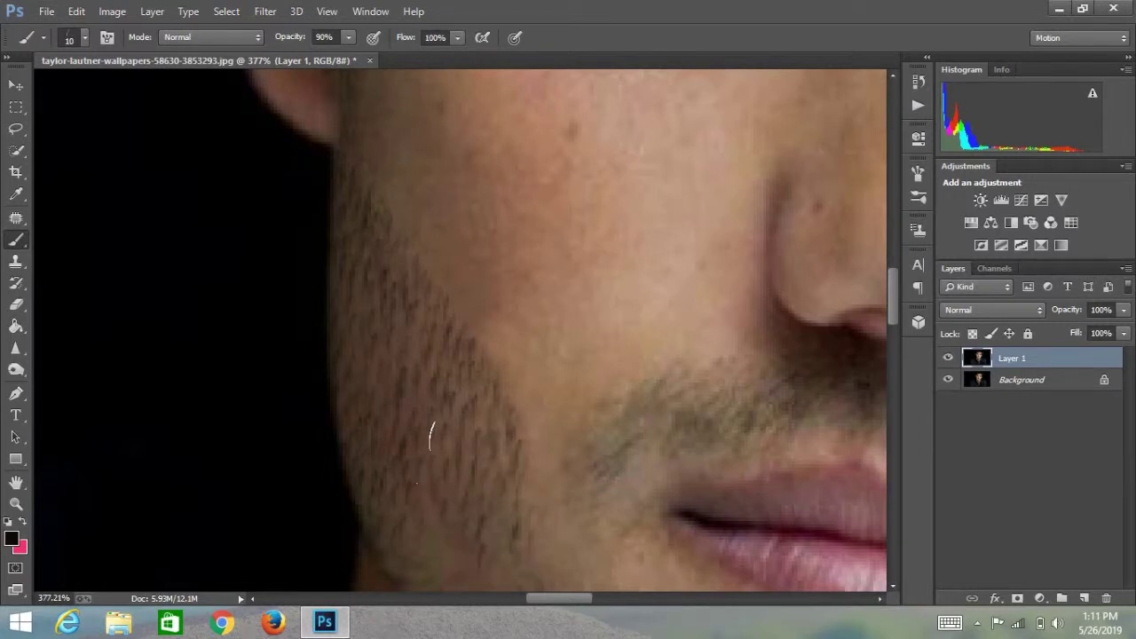
Keep thickening the left cheek stubble, ending with the brush reduced to 9 px.
{"action": "scroll", "coordinate": [427, 546], "scroll_direction": "down", "scroll_amount": 3}
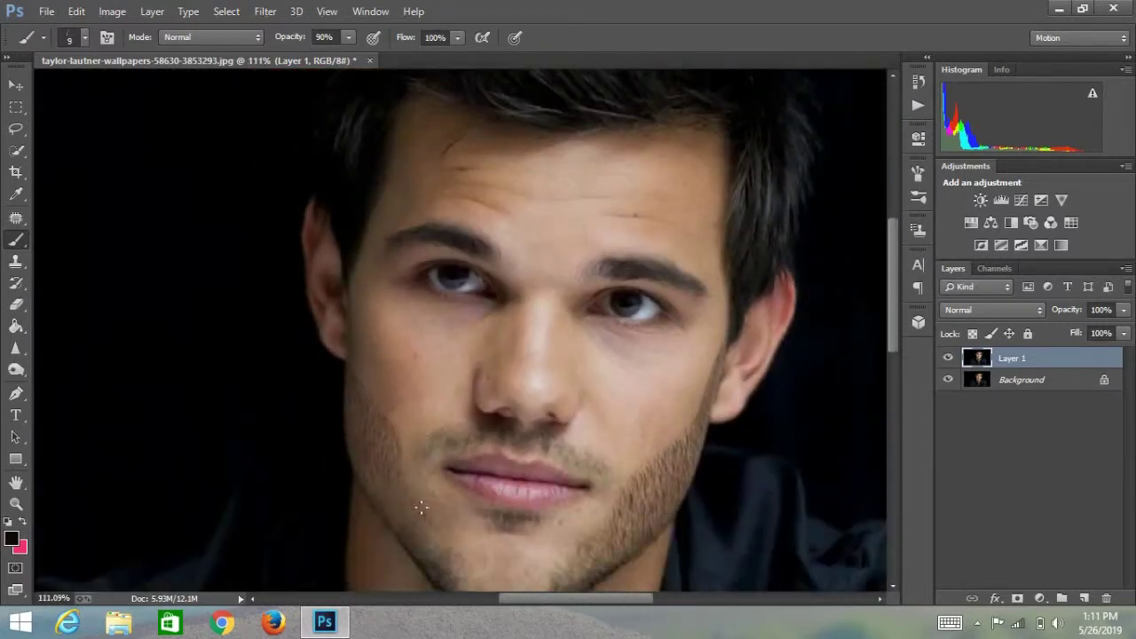
{"action": "scroll", "coordinate": [421, 520], "scroll_direction": "up", "scroll_amount": 4}
{"action": "key", "text": "bracketright"}
{"action": "key", "text": "bracketright"}
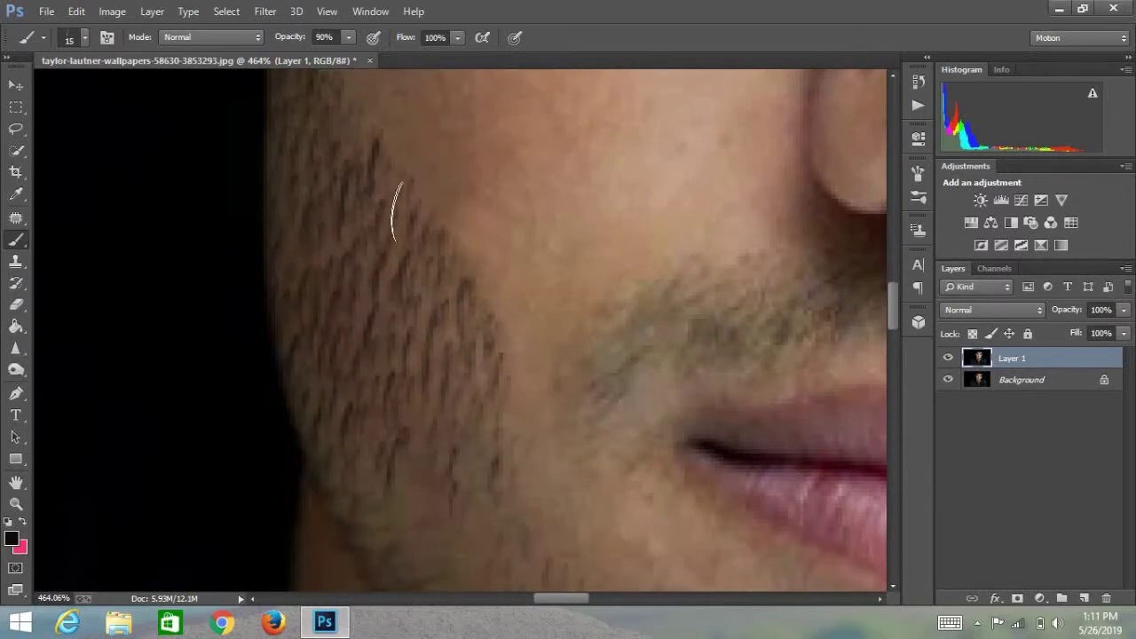
{"action": "scroll", "coordinate": [373, 488], "scroll_direction": "up", "scroll_amount": 2}
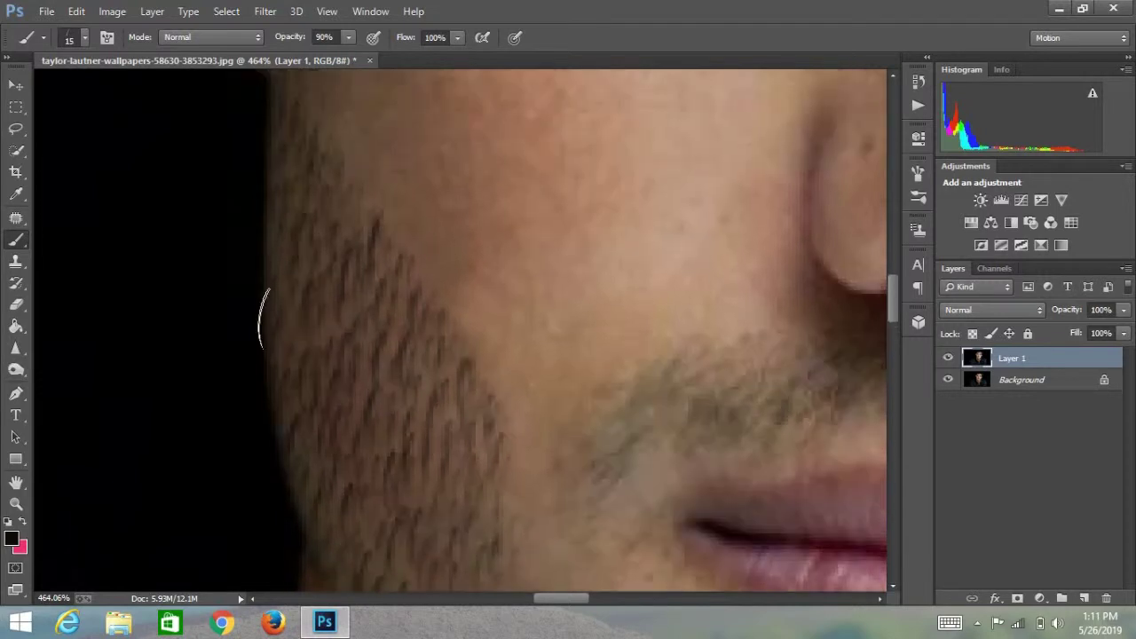
{"action": "scroll", "coordinate": [399, 497], "scroll_direction": "down", "scroll_amount": 4}
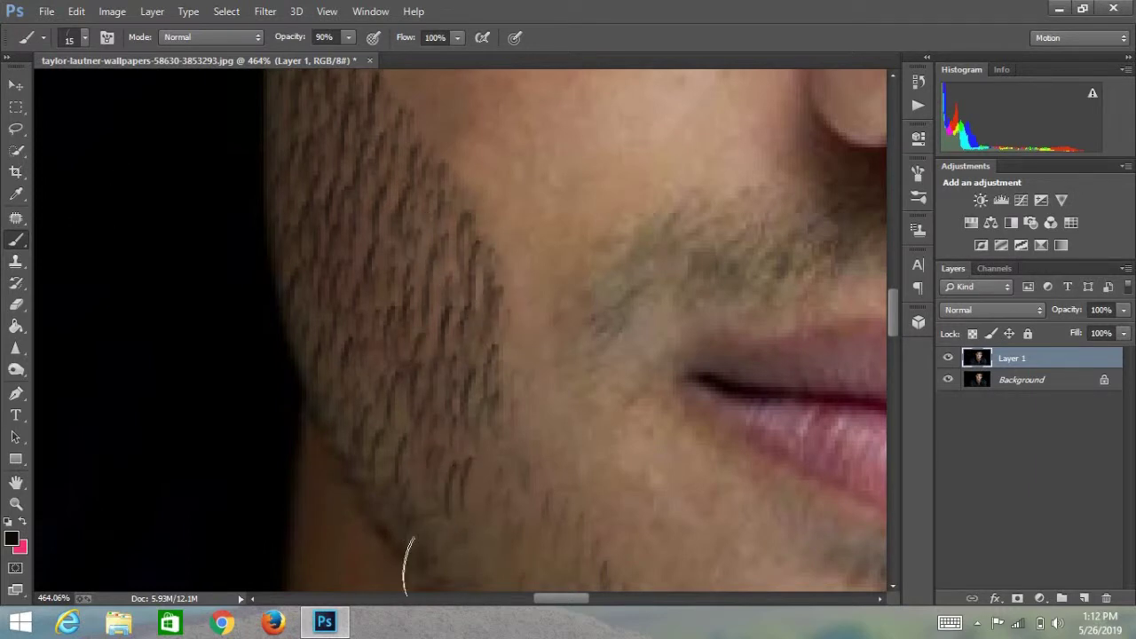
{"action": "scroll", "coordinate": [464, 464], "scroll_direction": "down", "scroll_amount": 2, "text": "alt"}
{"action": "scroll", "coordinate": [458, 453], "scroll_direction": "down", "scroll_amount": 3, "text": "alt"}
{"action": "scroll", "coordinate": [457, 453], "scroll_direction": "up", "scroll_amount": 1, "text": "alt"}
{"action": "scroll", "coordinate": [436, 411], "scroll_direction": "up", "scroll_amount": 1, "text": "alt"}
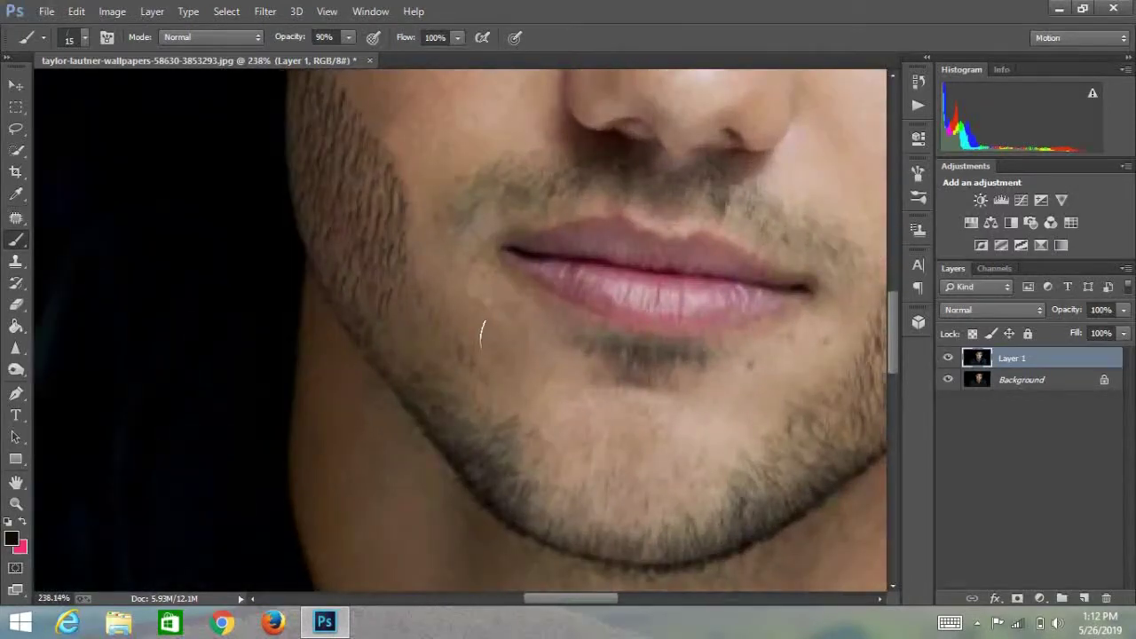
{"action": "scroll", "coordinate": [482, 325], "scroll_direction": "up", "scroll_amount": 1, "text": "alt"}
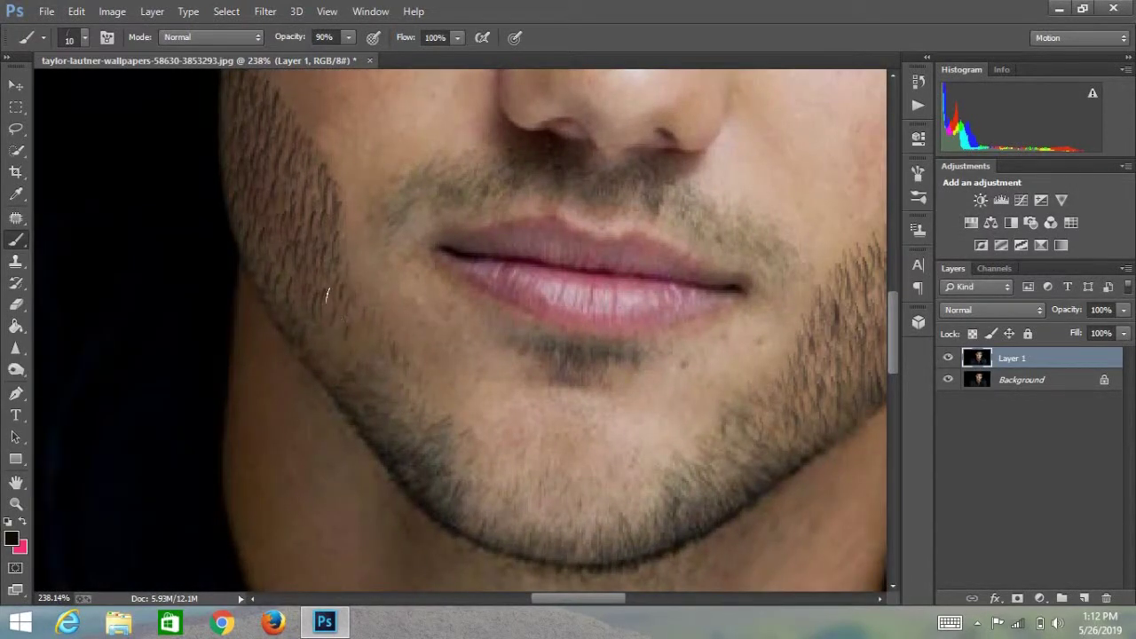
{"action": "key", "text": "bracketleft"}
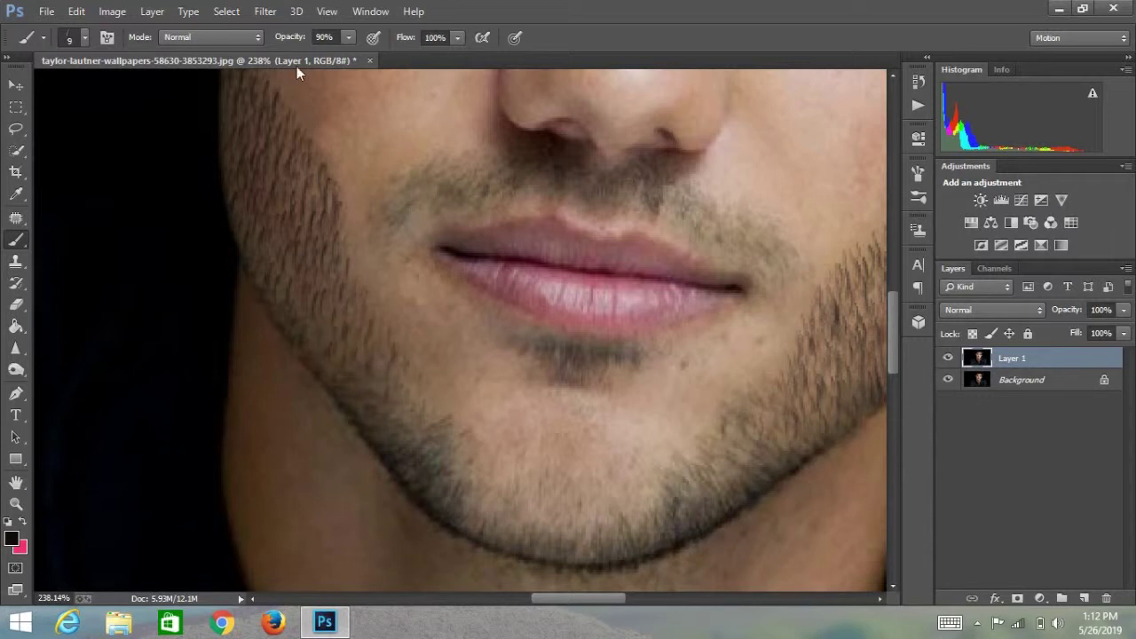
{"action": "key", "text": "F5"}
Rotate the flipped hair brush tip to a 97° angle.
{"action": "left_click_drag", "start_coordinate": [847, 359], "coordinate": [854, 336]}
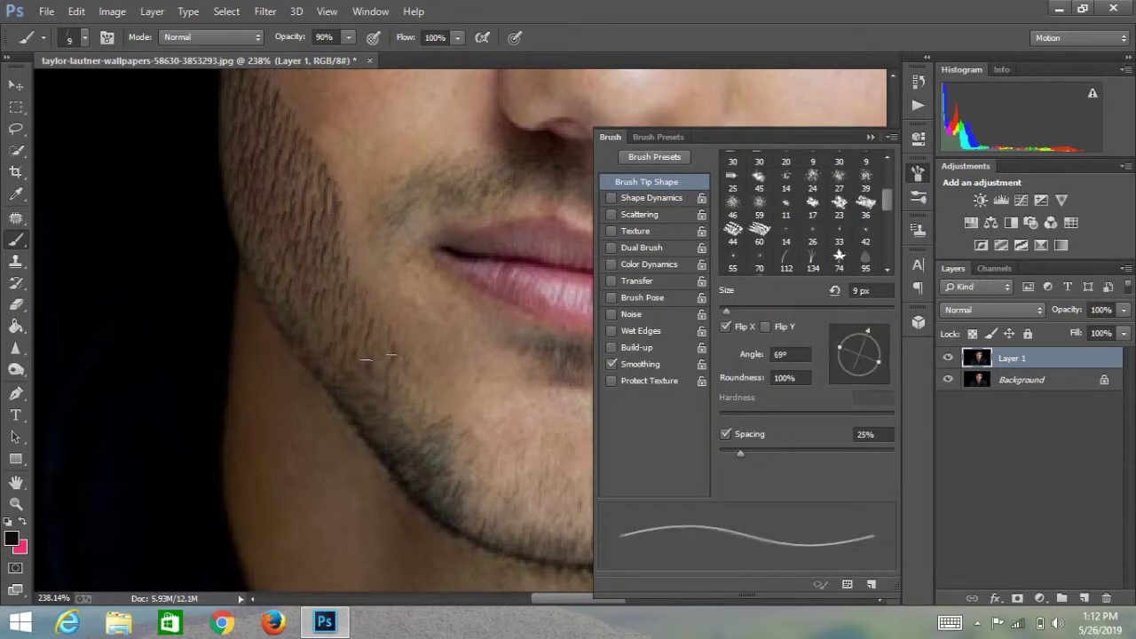
{"action": "key", "text": "Delete"}
{"action": "left_click", "coordinate": [870, 137]}
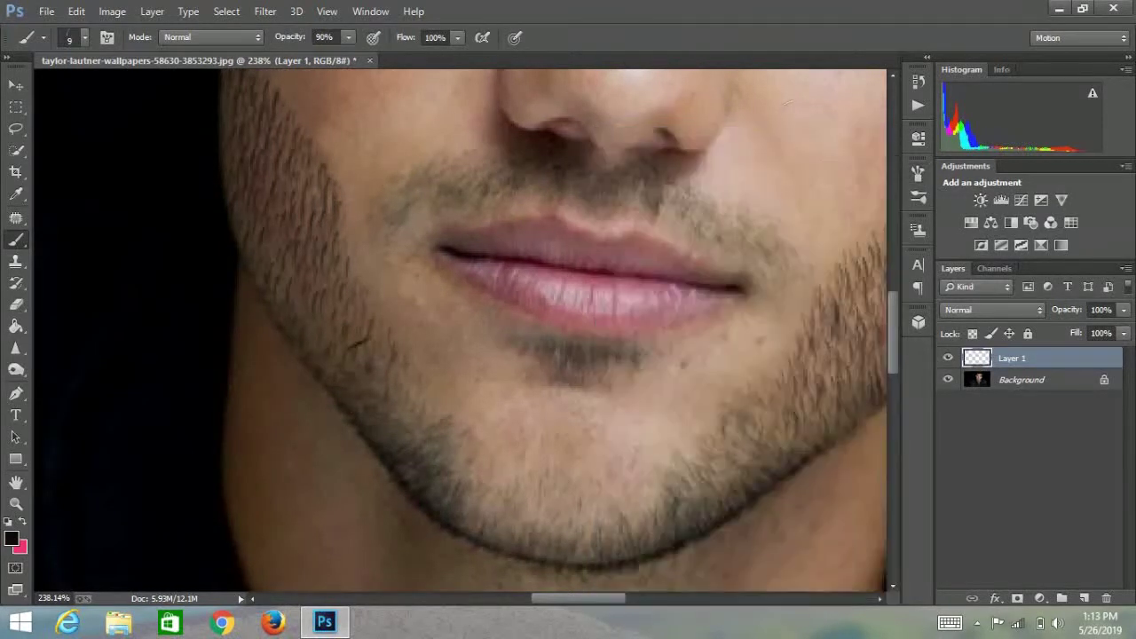
Undo the stray dark stroke on the jaw and enlarge the stubble brush to 10 px.
{"action": "key", "text": "ctrl+z"}
{"action": "key", "text": "bracketright"}
{"action": "scroll", "coordinate": [360, 351], "scroll_direction": "up", "scroll_amount": 2, "text": "alt"}
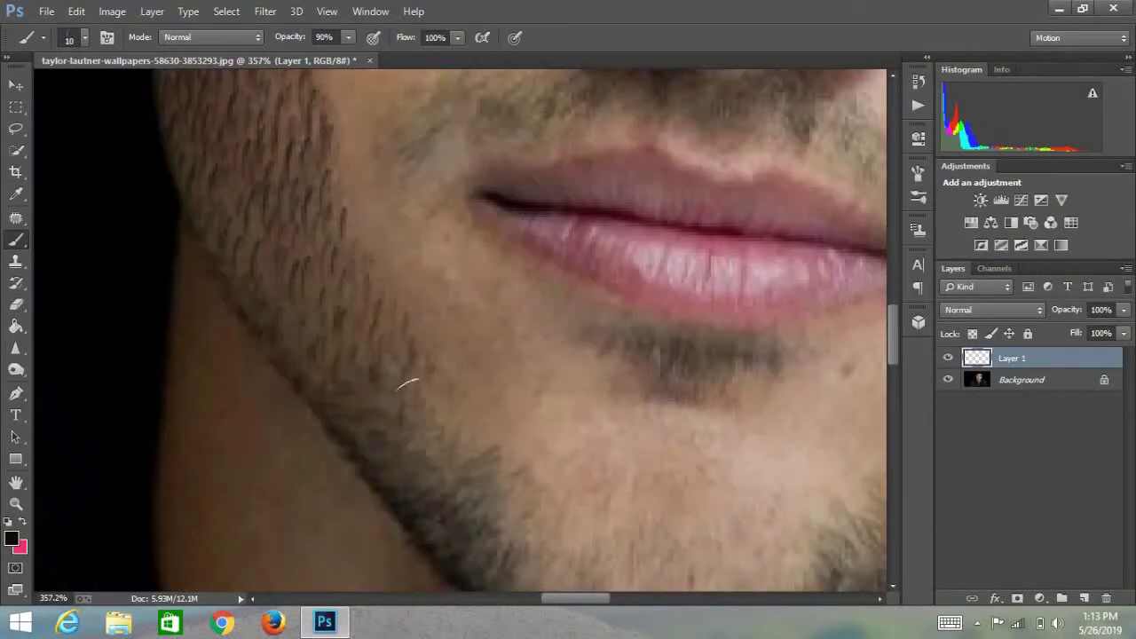
{"action": "scroll", "coordinate": [376, 366], "scroll_direction": "down", "scroll_amount": 2, "text": "alt"}
{"action": "scroll", "coordinate": [386, 369], "scroll_direction": "down", "scroll_amount": 1, "text": "alt"}
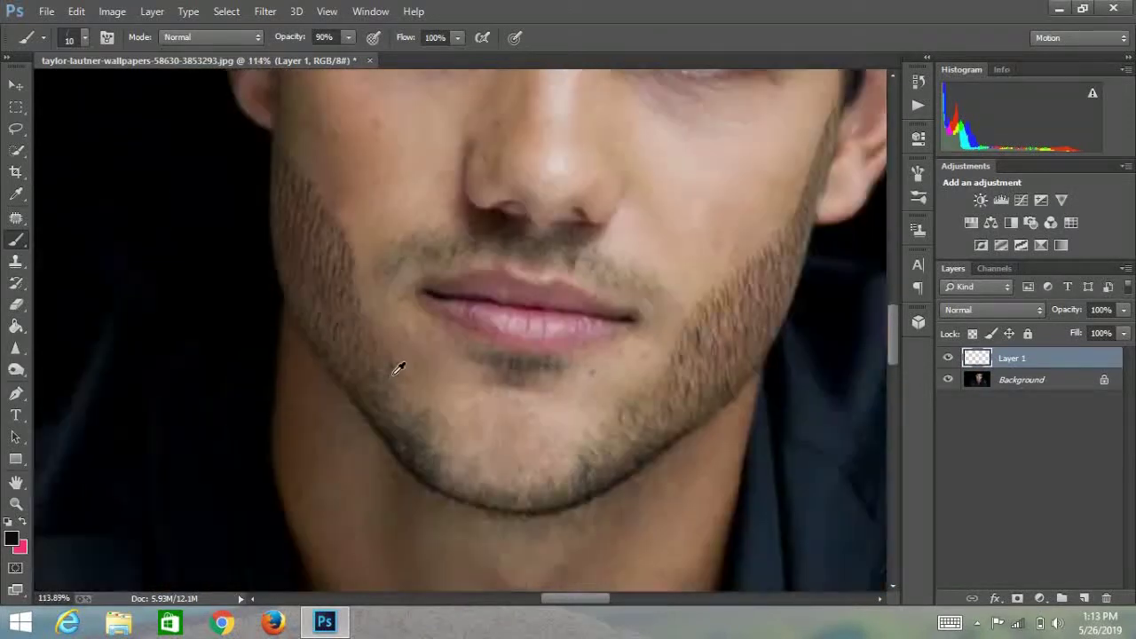
{"action": "scroll", "coordinate": [404, 368], "scroll_direction": "down", "scroll_amount": 1, "text": "alt"}
{"action": "scroll", "coordinate": [391, 346], "scroll_direction": "up", "scroll_amount": 1, "text": "alt"}
{"action": "scroll", "coordinate": [375, 325], "scroll_direction": "up", "scroll_amount": 1, "text": "alt"}
{"action": "scroll", "coordinate": [489, 347], "scroll_direction": "up", "scroll_amount": 1, "text": "alt"}
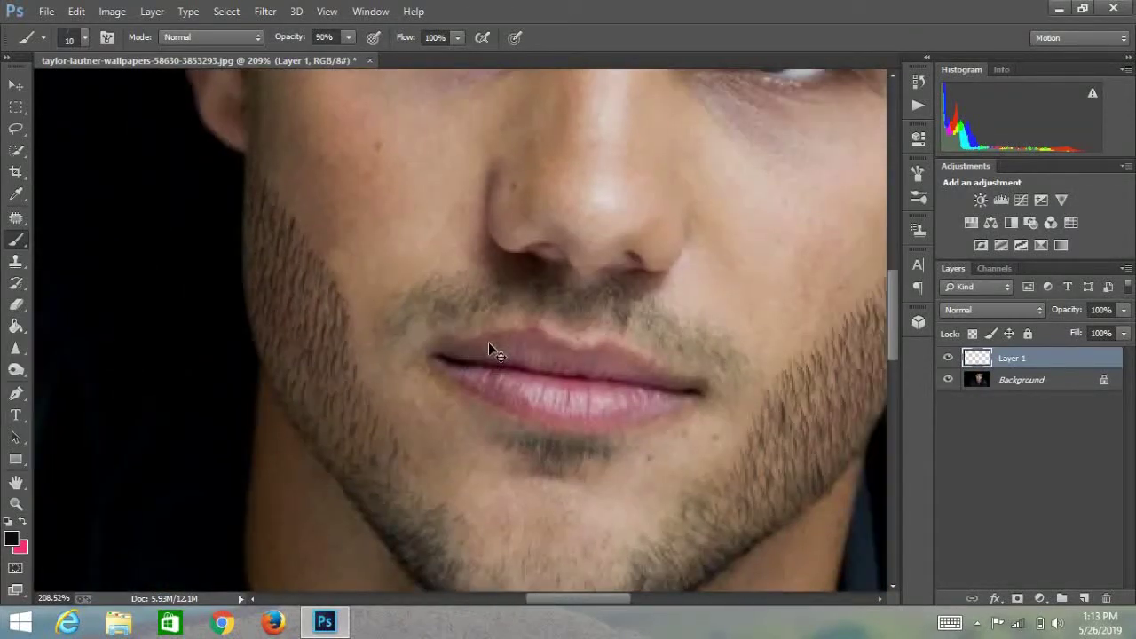
{"action": "scroll", "coordinate": [490, 347], "scroll_direction": "up", "scroll_amount": 1, "text": "alt"}
{"action": "left_click", "coordinate": [107, 36]}
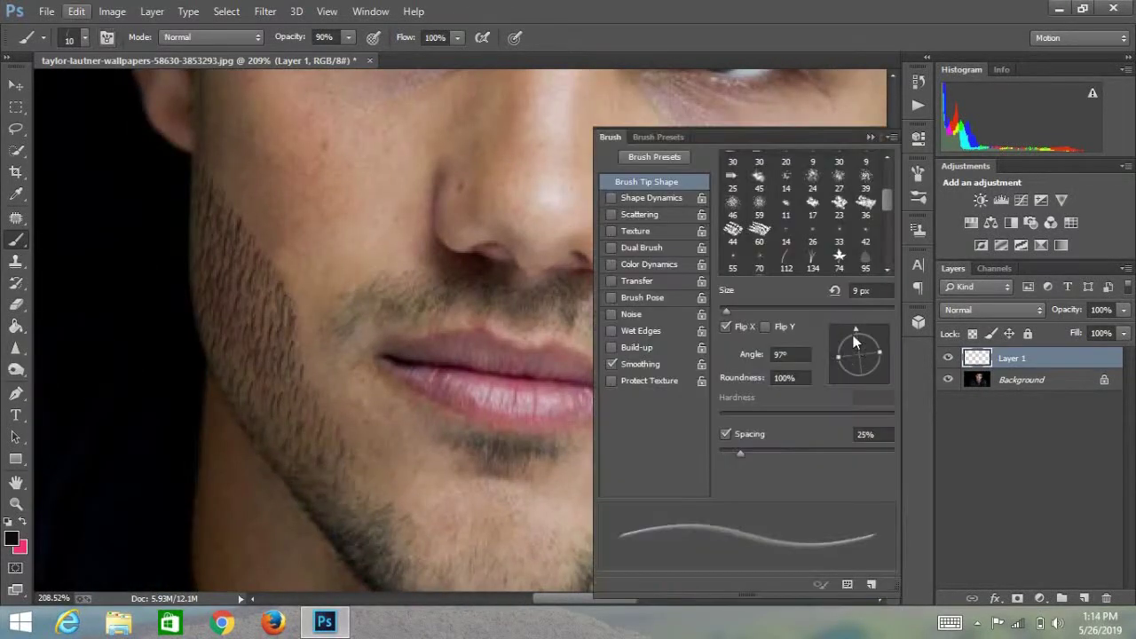
{"action": "left_click", "coordinate": [876, 142]}
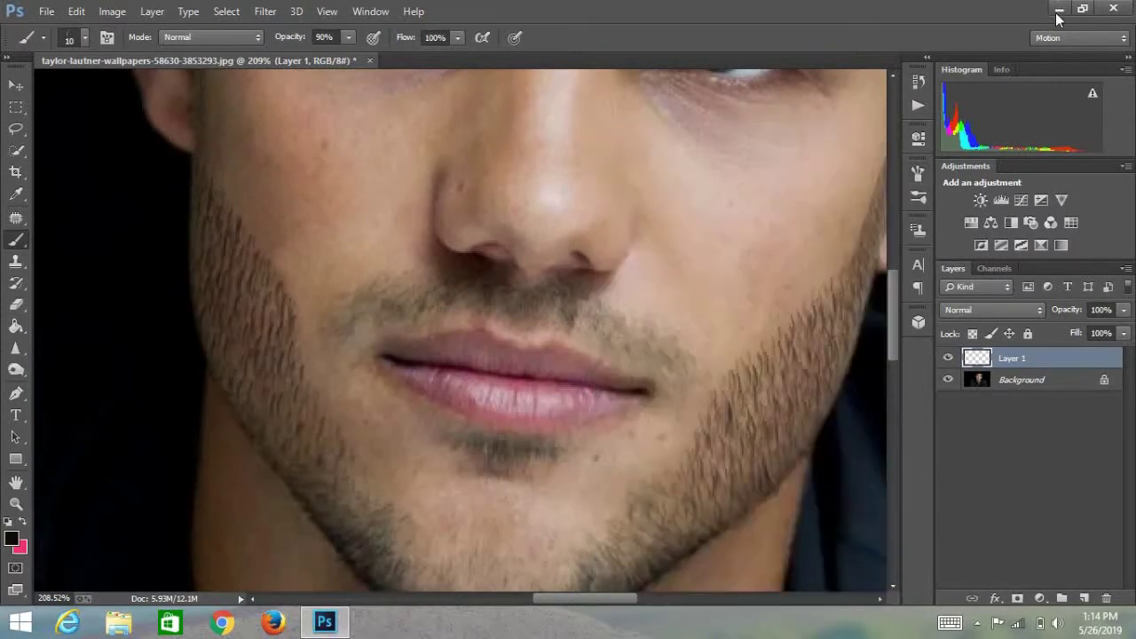
{"action": "right_click", "coordinate": [415, 161]}
{"action": "right_click", "coordinate": [494, 169]}
{"action": "right_click", "coordinate": [506, 114]}
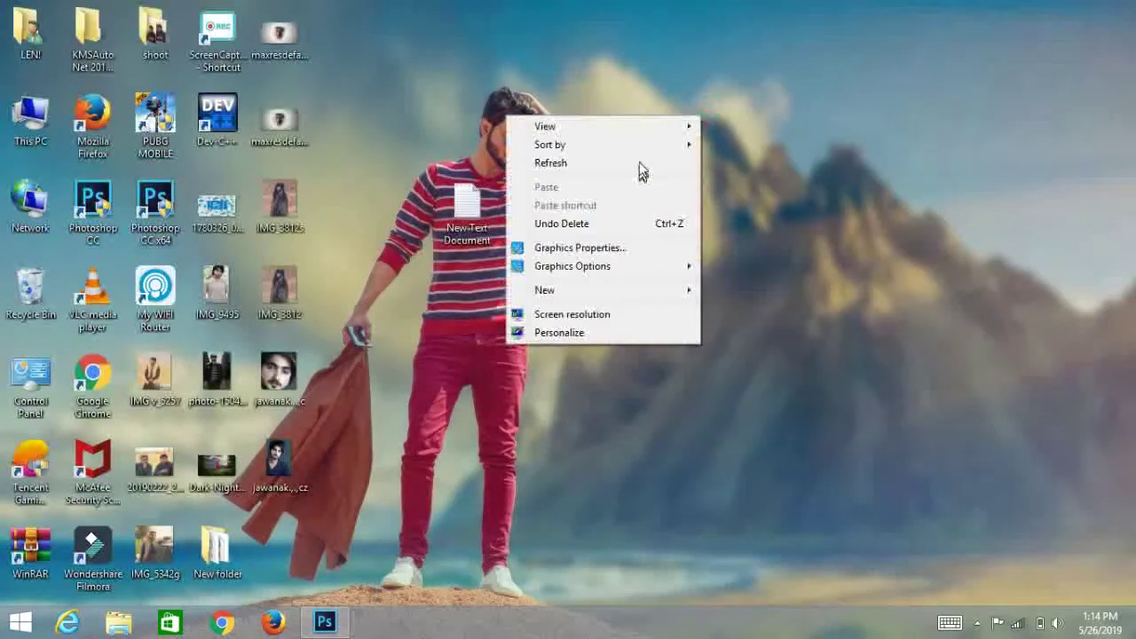
{"action": "left_click", "coordinate": [324, 622]}
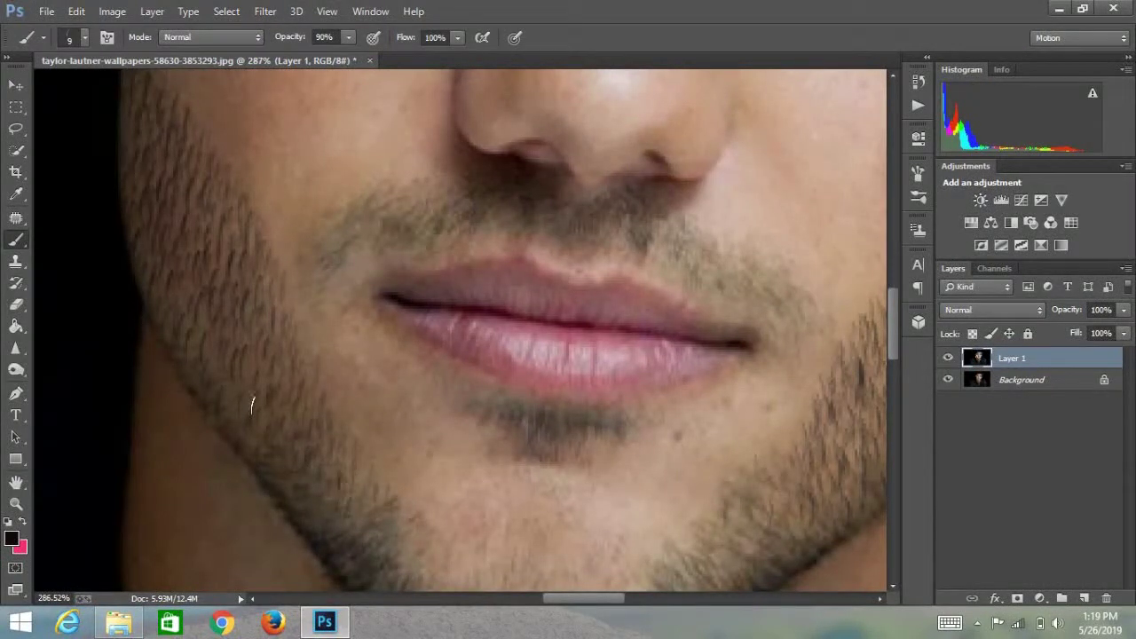
Reset the paint colour to black and tilt the hair brush tip to 118°.
{"action": "scroll", "coordinate": [292, 371], "scroll_direction": "down", "scroll_amount": 5}
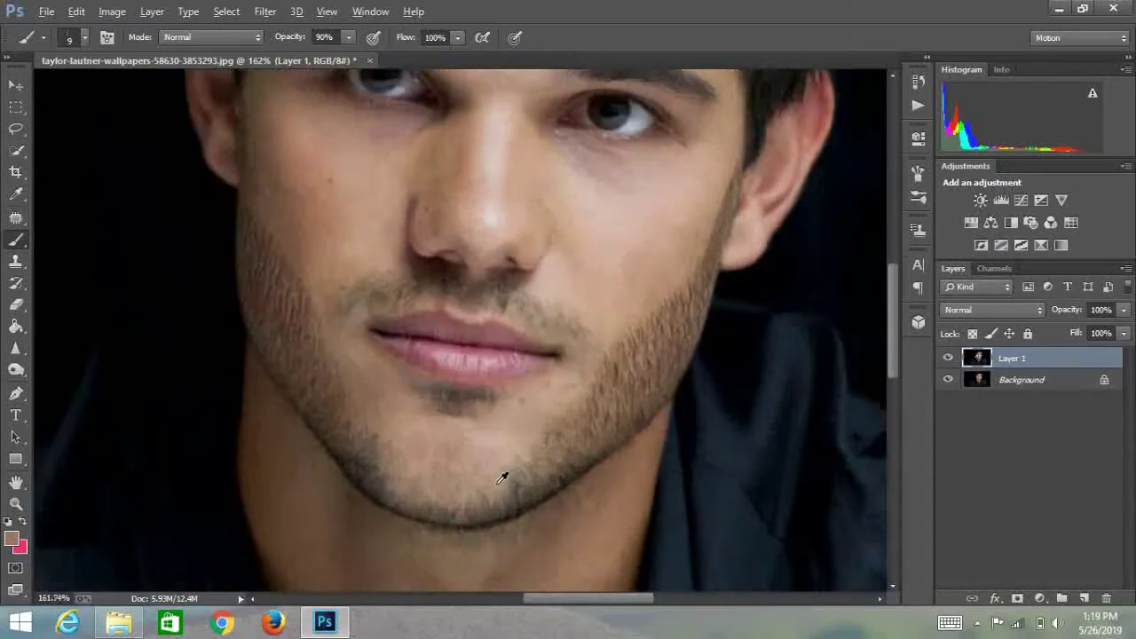
{"action": "scroll", "coordinate": [502, 581], "scroll_direction": "up", "scroll_amount": 3}
{"action": "left_click", "coordinate": [337, 466], "text": "alt"}
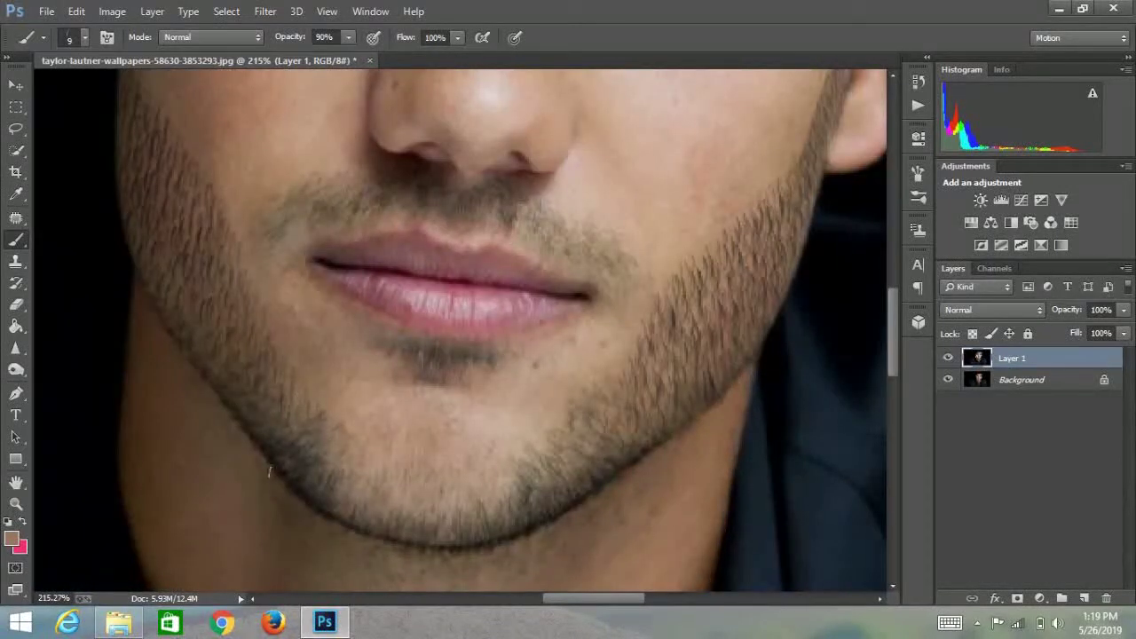
{"action": "scroll", "coordinate": [269, 472], "scroll_direction": "down", "scroll_amount": 5}
{"action": "scroll", "coordinate": [293, 417], "scroll_direction": "up", "scroll_amount": 6}
{"action": "left_click", "coordinate": [261, 394], "text": "alt"}
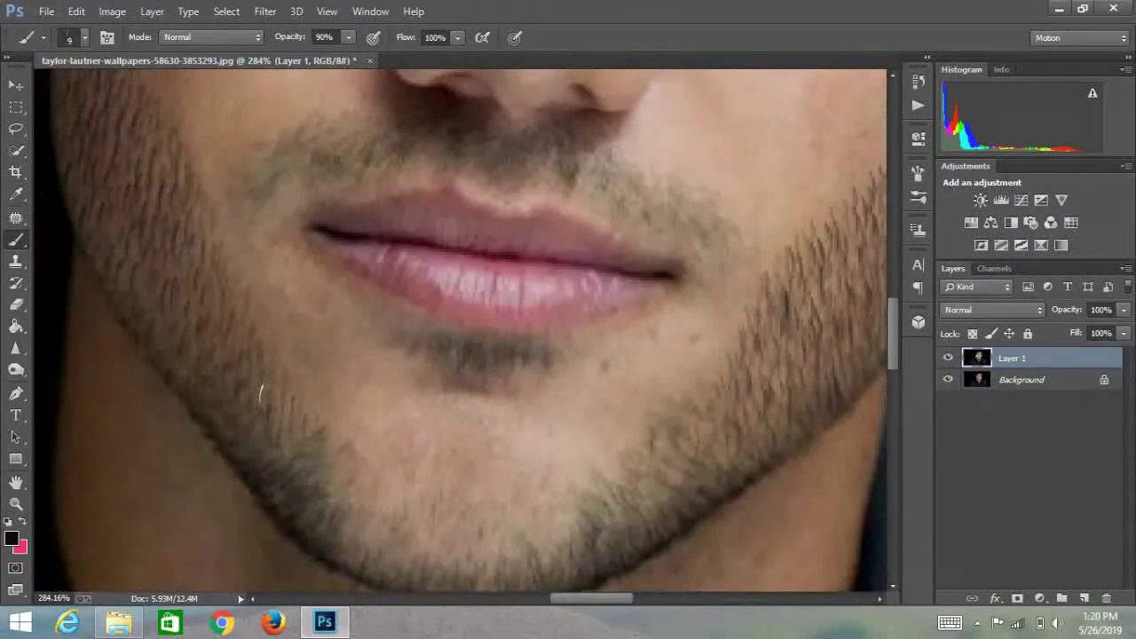
{"action": "left_click", "coordinate": [919, 171]}
{"action": "left_click_drag", "start_coordinate": [857, 342], "coordinate": [849, 335]}
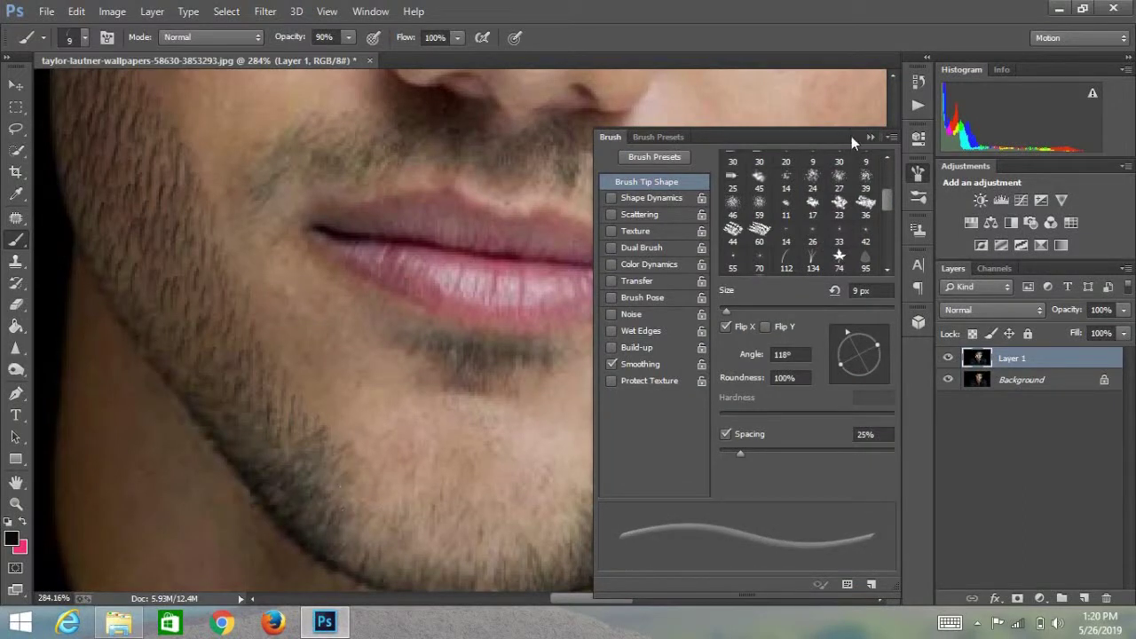
{"action": "left_click", "coordinate": [869, 137]}
Paint small hair strokes on the chin and enlarge the brush from 8 to 10 px.
{"action": "scroll", "coordinate": [328, 387], "scroll_direction": "down", "scroll_amount": 2}
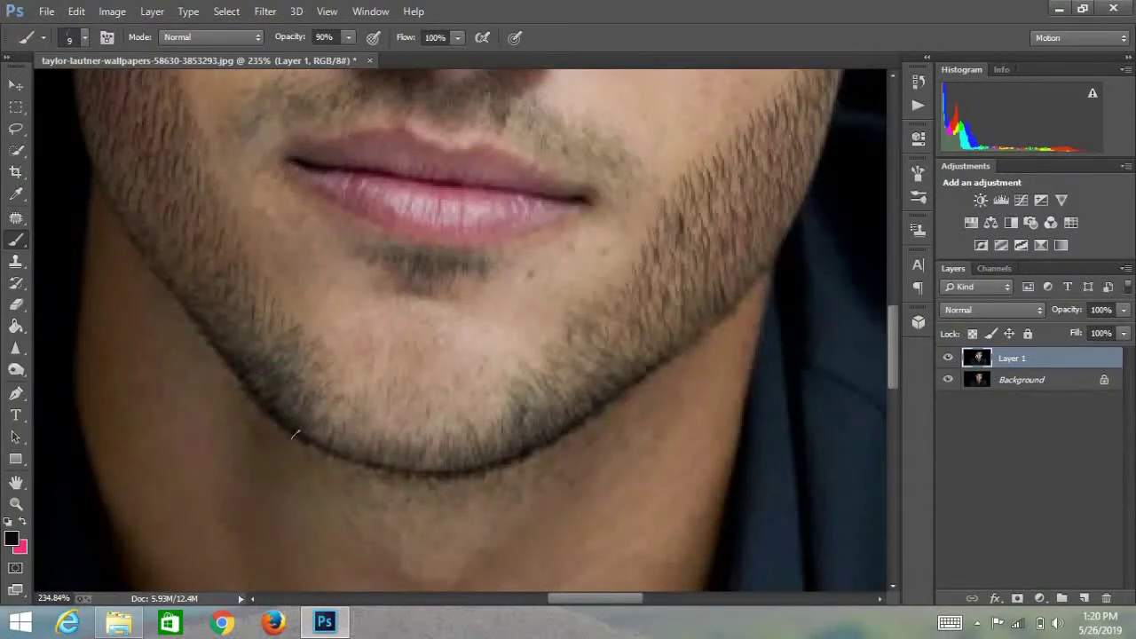
{"action": "left_click", "coordinate": [107, 37]}
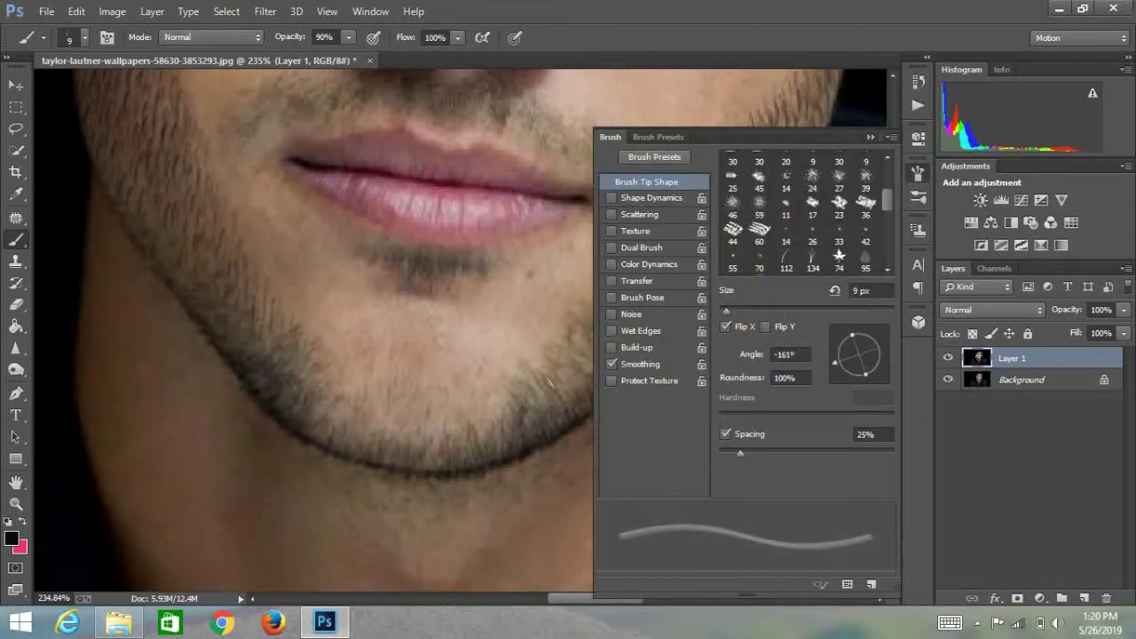
{"action": "key", "text": "F5"}
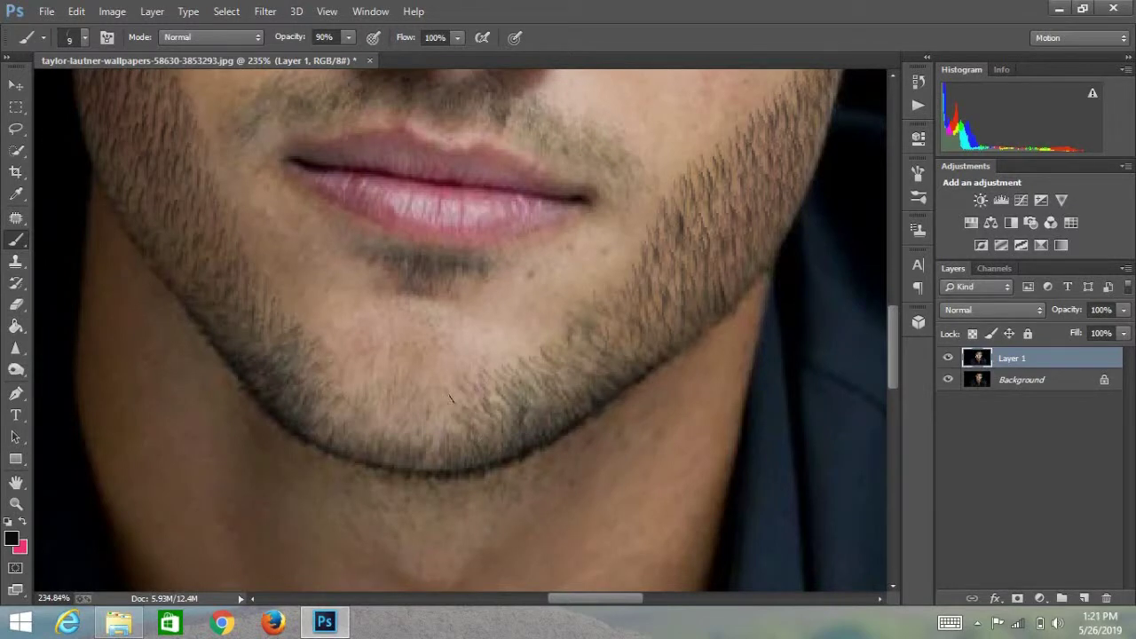
{"action": "scroll", "coordinate": [447, 510], "scroll_direction": "up", "scroll_amount": 1}
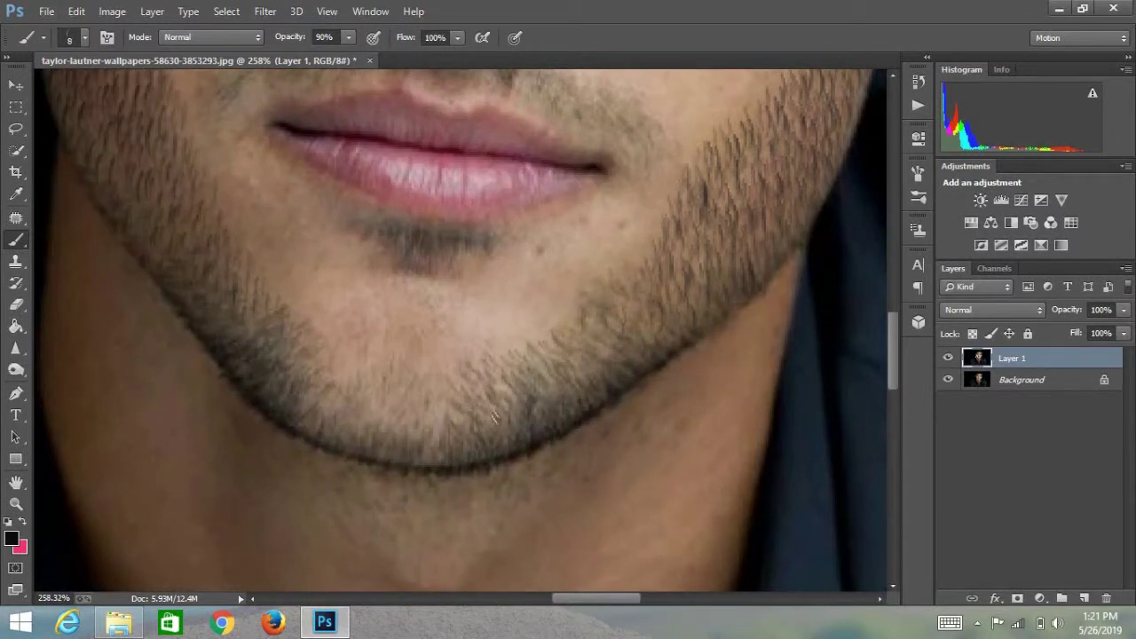
{"action": "key", "text": "F5"}
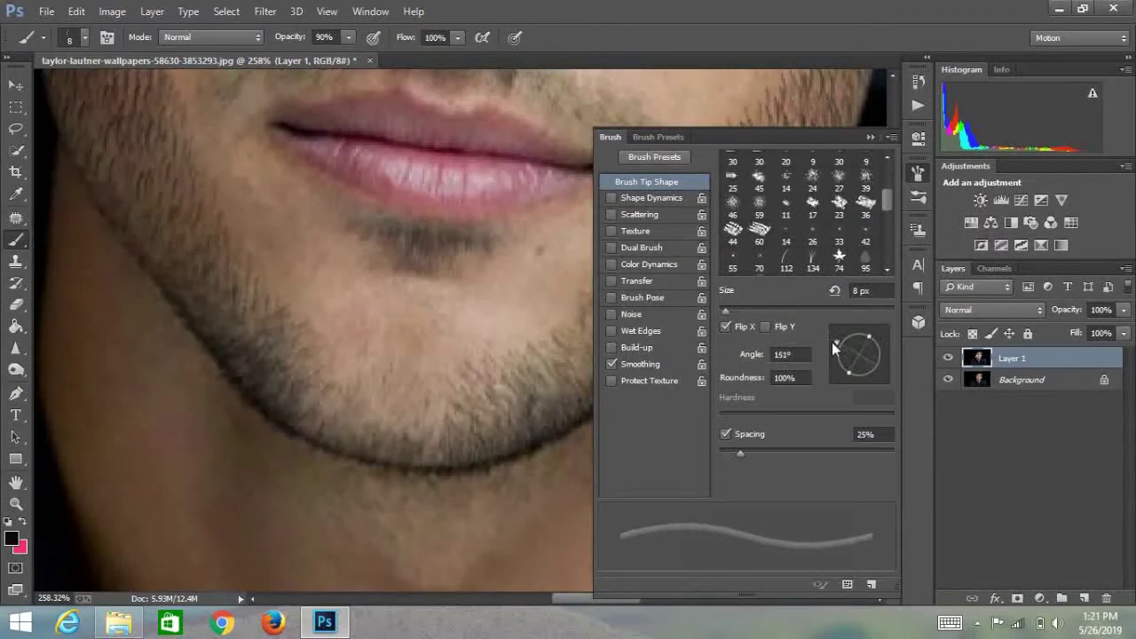
{"action": "left_click_drag", "start_coordinate": [459, 429], "coordinate": [446, 391]}
{"action": "key", "text": "bracketright"}
{"action": "key", "text": "bracketright"}
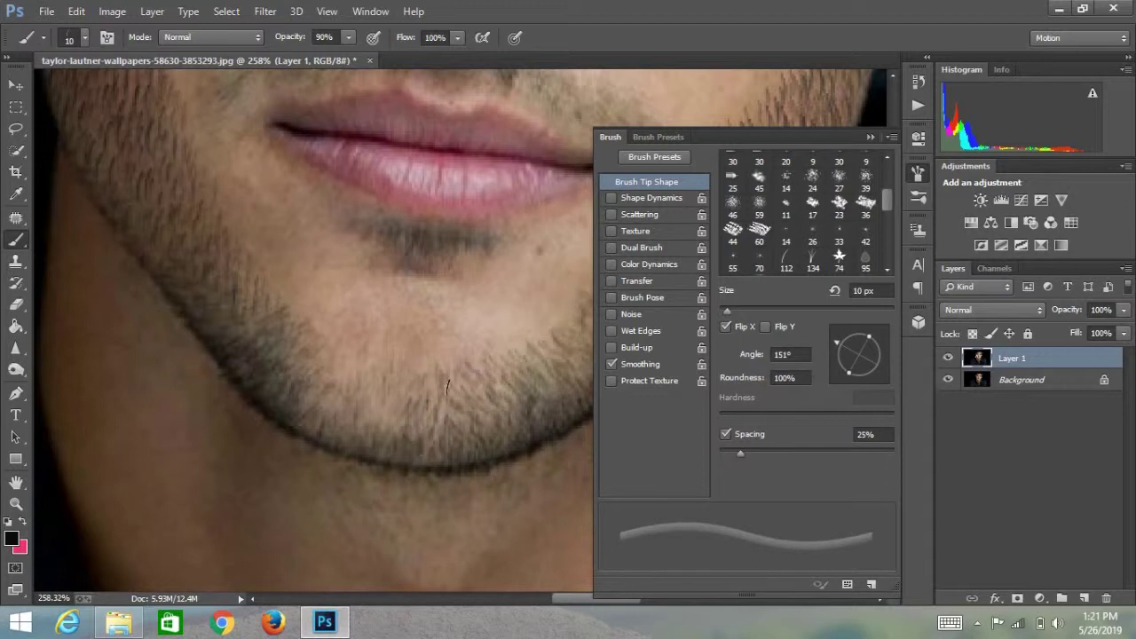
Mirror the brush tip at about 120°, shrink it to 9 px, and paint hairs along the chin.
{"action": "key", "text": "F5"}
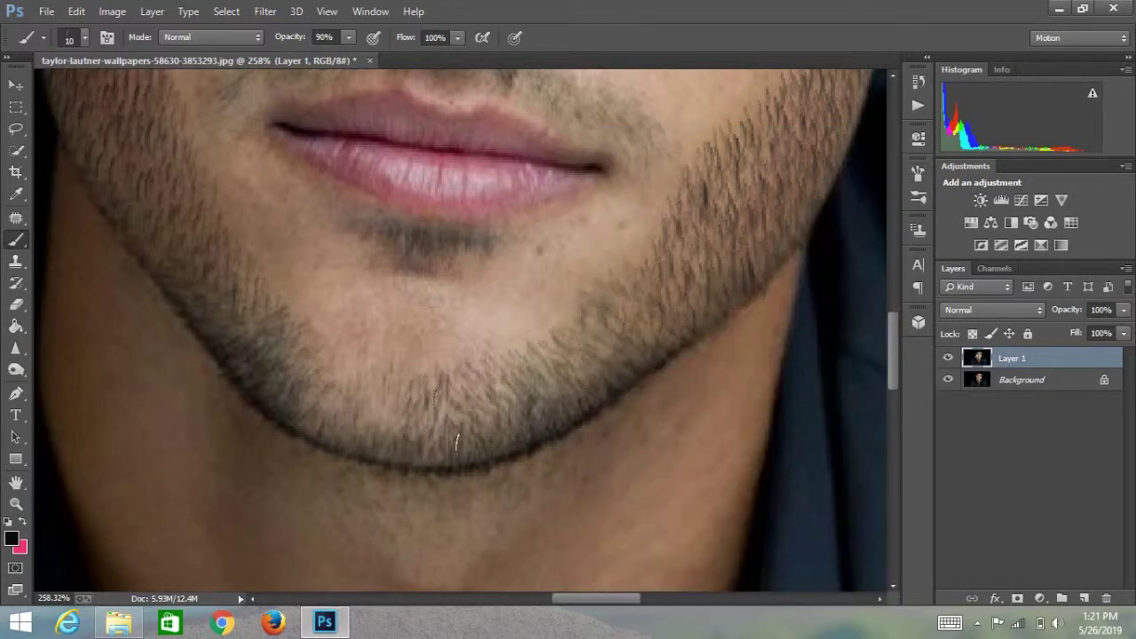
{"action": "key", "text": "F5"}
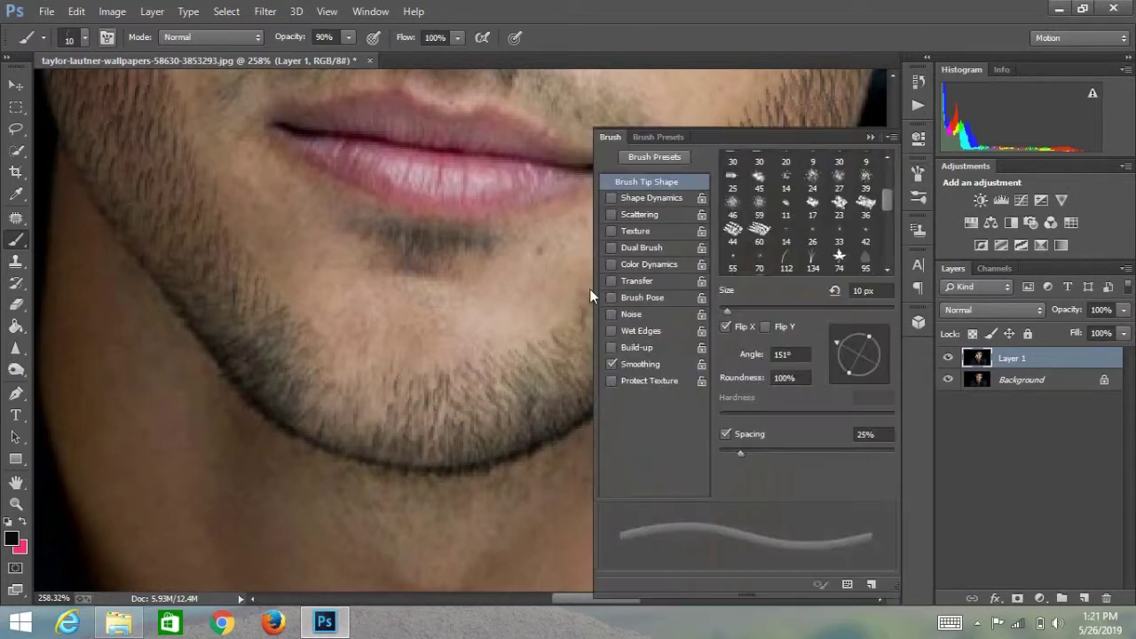
{"action": "left_click", "coordinate": [726, 326]}
{"action": "left_click_drag", "start_coordinate": [840, 337], "coordinate": [849, 331]}
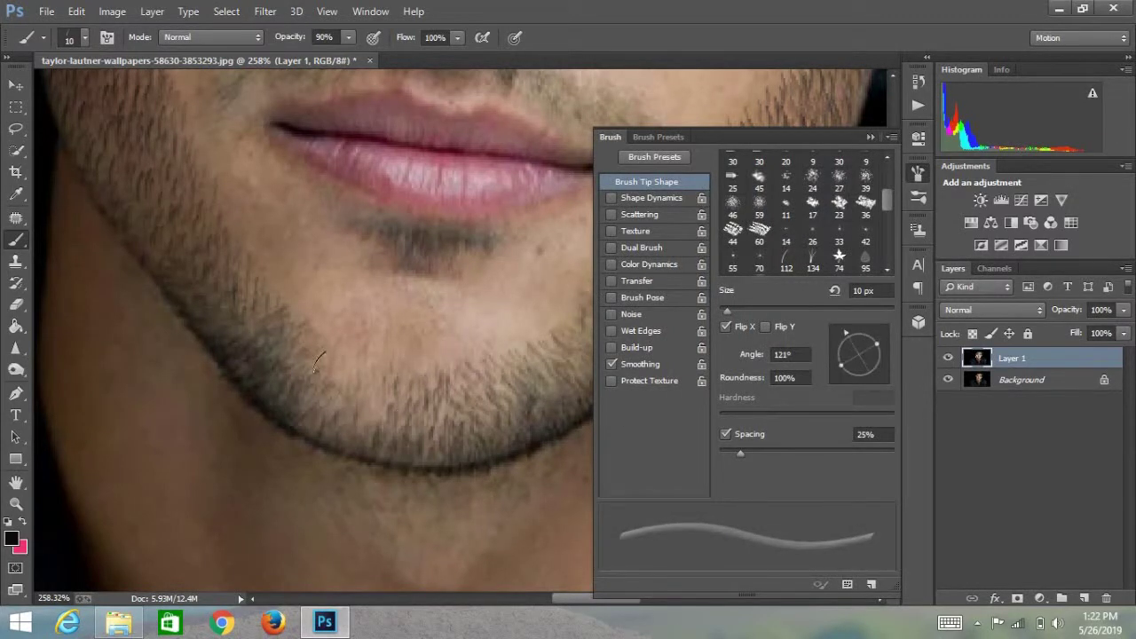
{"action": "key", "text": "F5"}
{"action": "key", "text": "bracketleft"}
{"action": "left_click_drag", "start_coordinate": [363, 360], "coordinate": [347, 378]}
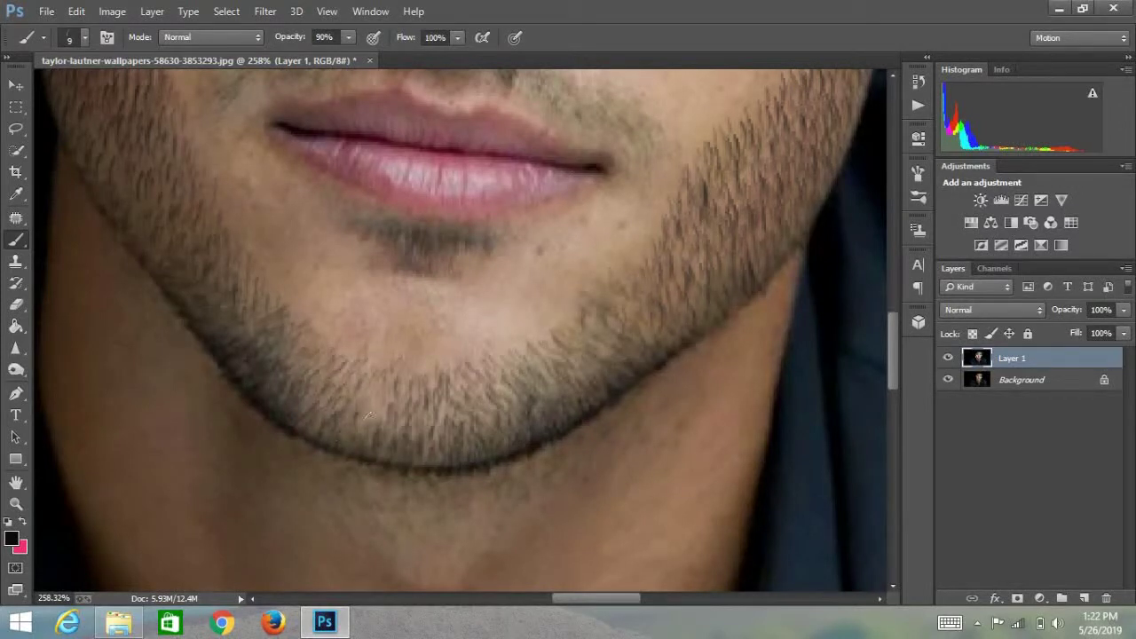
Enlarge the brush to 10 px and swing the tip angle the other way to -167°.
{"action": "key", "text": "bracketright"}
{"action": "key", "text": "bracketright"}
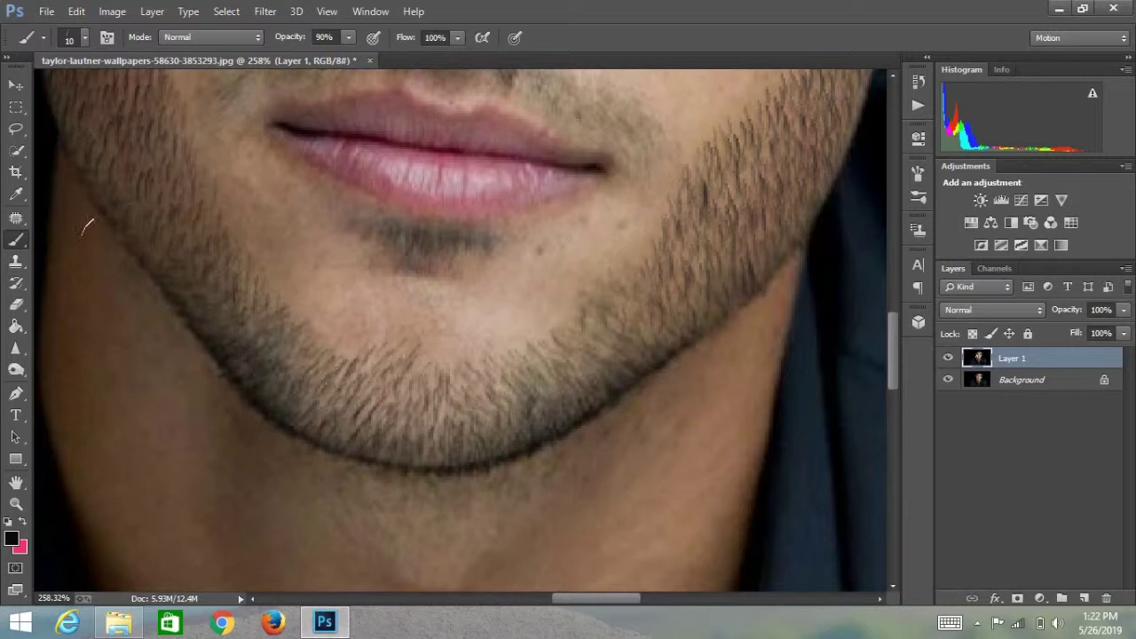
{"action": "left_click", "coordinate": [106, 37]}
{"action": "left_click_drag", "start_coordinate": [851, 332], "coordinate": [844, 377]}
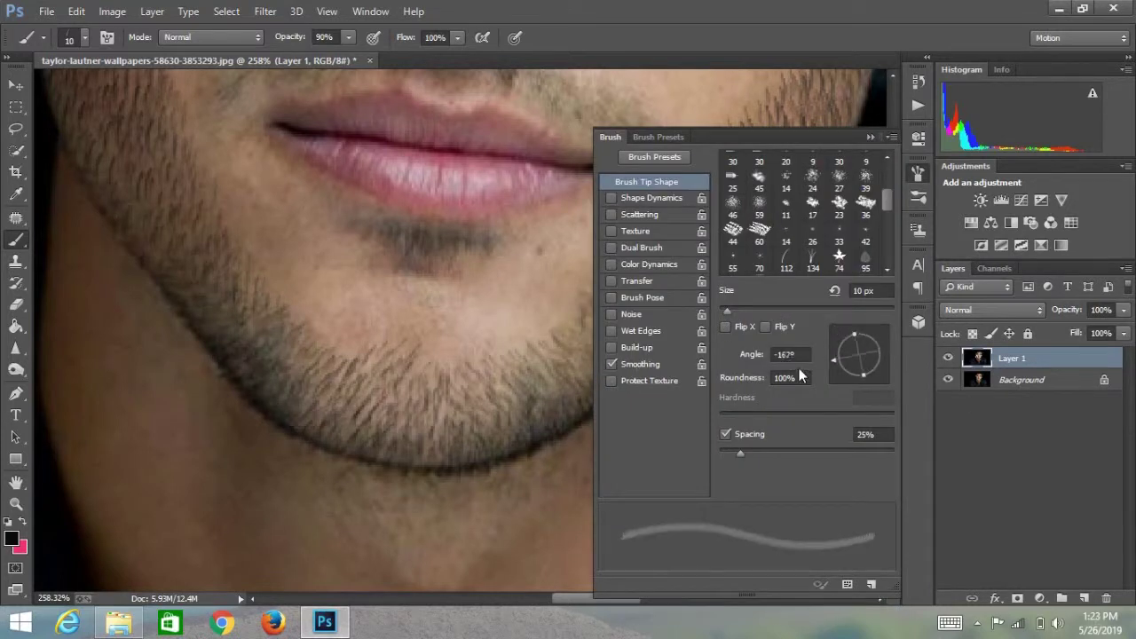
{"action": "left_click", "coordinate": [869, 137]}
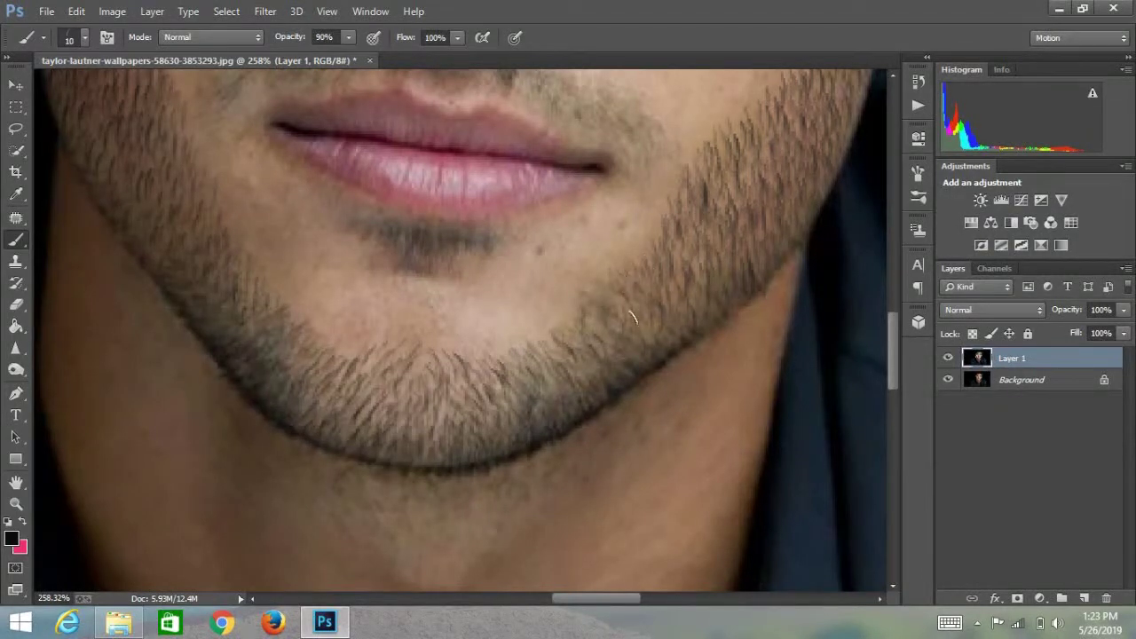
Sample a skin tone from the face as the paint colour.
{"action": "scroll", "coordinate": [314, 294], "scroll_direction": "down", "scroll_amount": 3}
{"action": "scroll", "coordinate": [421, 204], "scroll_direction": "up", "scroll_amount": 2}
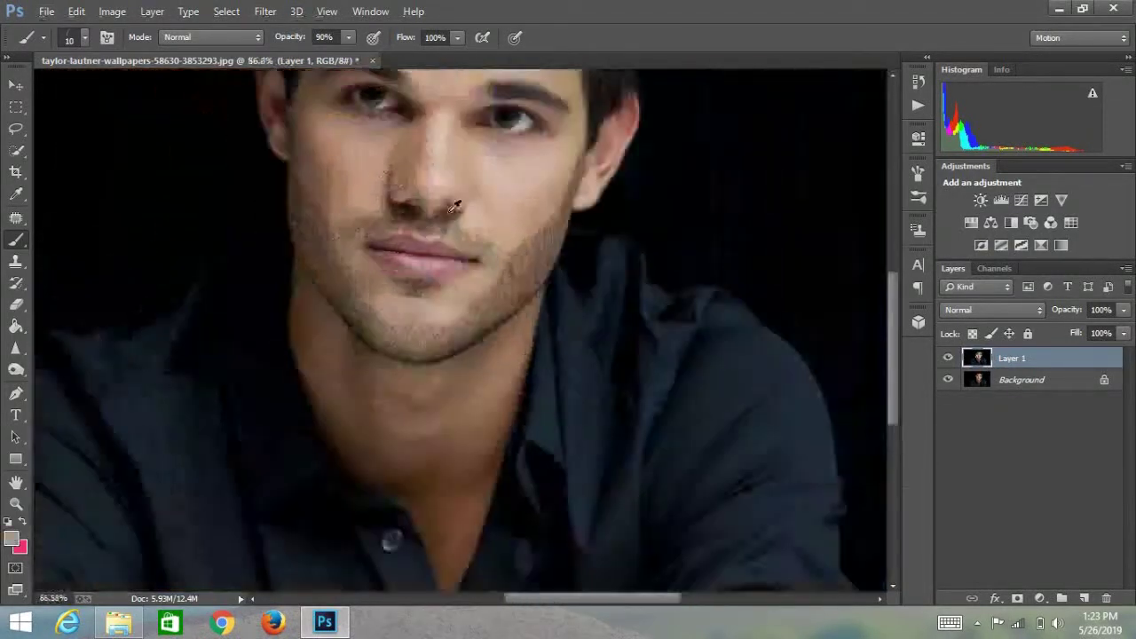
{"action": "scroll", "coordinate": [436, 223], "scroll_direction": "up", "scroll_amount": 3}
{"action": "scroll", "coordinate": [528, 229], "scroll_direction": "down", "scroll_amount": 1}
{"action": "left_click", "coordinate": [528, 229], "text": "alt"}
{"action": "scroll", "coordinate": [528, 229], "scroll_direction": "up", "scroll_amount": 2}
{"action": "scroll", "coordinate": [502, 305], "scroll_direction": "down", "scroll_amount": 3}
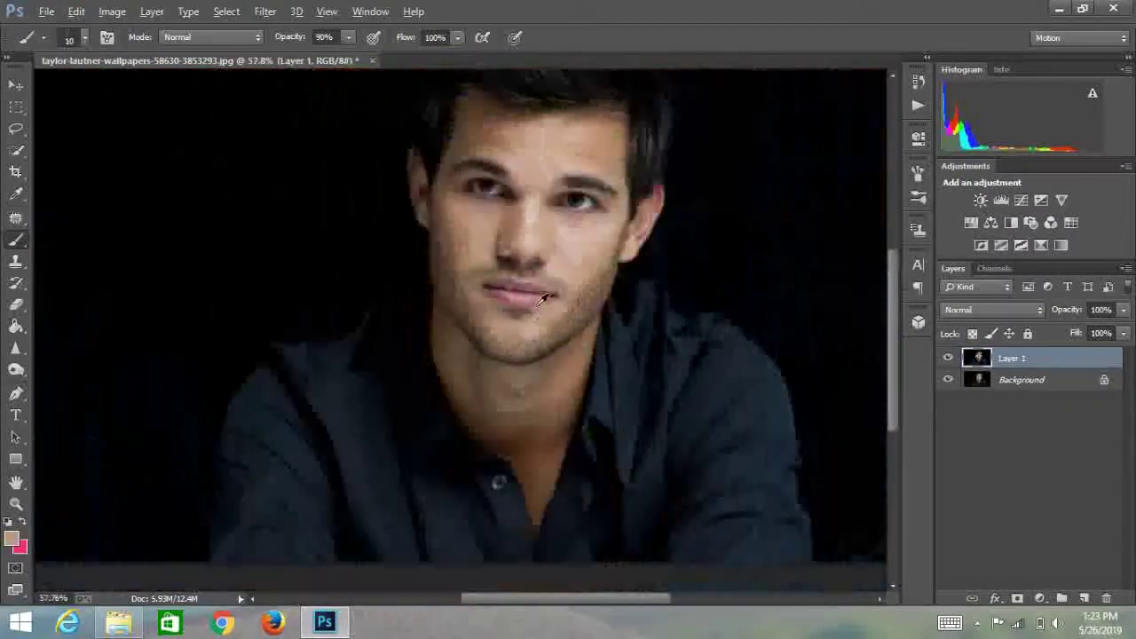
{"action": "scroll", "coordinate": [503, 304], "scroll_direction": "up", "scroll_amount": 3}
Adjust the brush tip angle and turn off Flip X in the Brush panel.
{"action": "key", "text": "F5"}
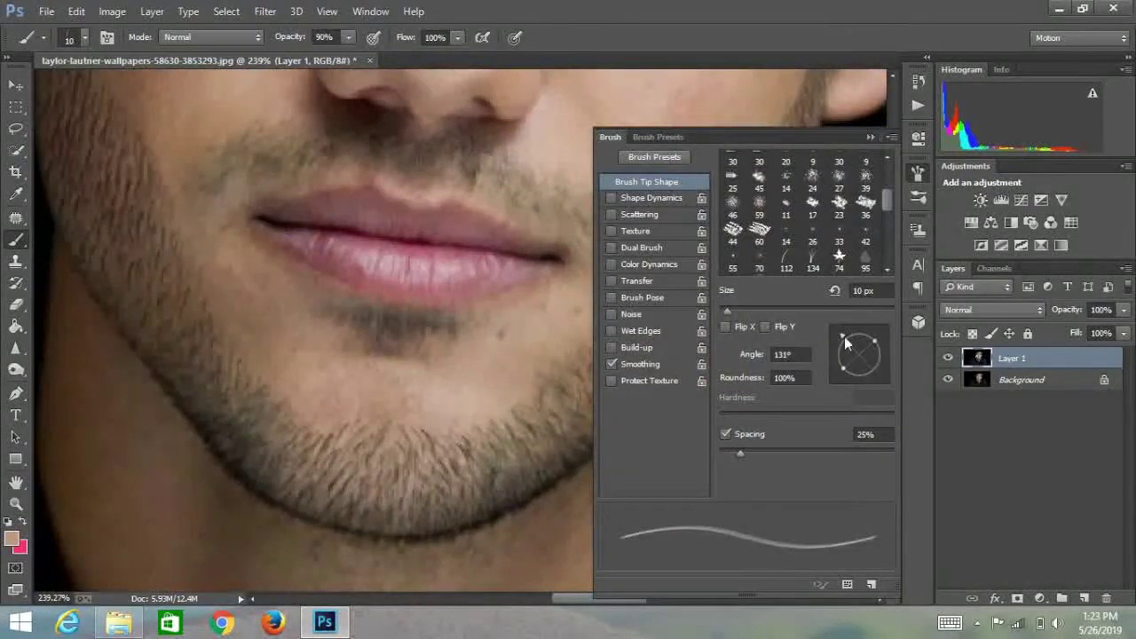
{"action": "key", "text": "F5"}
{"action": "left_click_drag", "start_coordinate": [843, 345], "coordinate": [846, 366]}
{"action": "scroll", "coordinate": [626, 307], "scroll_direction": "up", "scroll_amount": 2}
{"action": "key", "text": "F5"}
{"action": "left_click", "coordinate": [735, 329]}
{"action": "key", "text": "F5"}
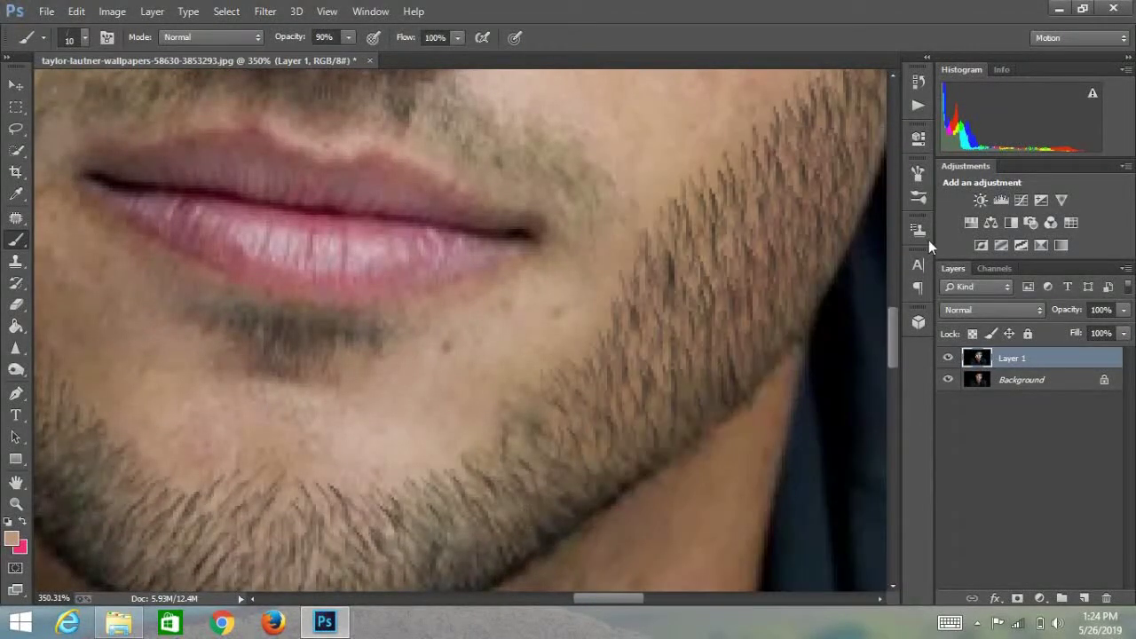
{"action": "key", "text": "F5"}
{"action": "left_click", "coordinate": [871, 137]}
Paint short hair strokes along the right jaw and beard edge.
{"action": "scroll", "coordinate": [403, 282], "scroll_direction": "down", "scroll_amount": 5}
{"action": "scroll", "coordinate": [444, 310], "scroll_direction": "up", "scroll_amount": 1}
{"action": "scroll", "coordinate": [506, 340], "scroll_direction": "up", "scroll_amount": 5}
{"action": "left_click_drag", "start_coordinate": [487, 382], "coordinate": [485, 361]}
{"action": "mouse_move", "coordinate": [460, 410]}
{"action": "left_mouse_down"}
{"action": "mouse_move", "coordinate": [451, 359]}
{"action": "mouse_move", "coordinate": [472, 336]}
{"action": "left_mouse_up"}
{"action": "mouse_move", "coordinate": [519, 325]}
{"action": "left_mouse_down"}
{"action": "mouse_move", "coordinate": [513, 296]}
{"action": "mouse_move", "coordinate": [497, 302]}
{"action": "left_mouse_up"}
{"action": "left_click_drag", "start_coordinate": [461, 416], "coordinate": [455, 386]}
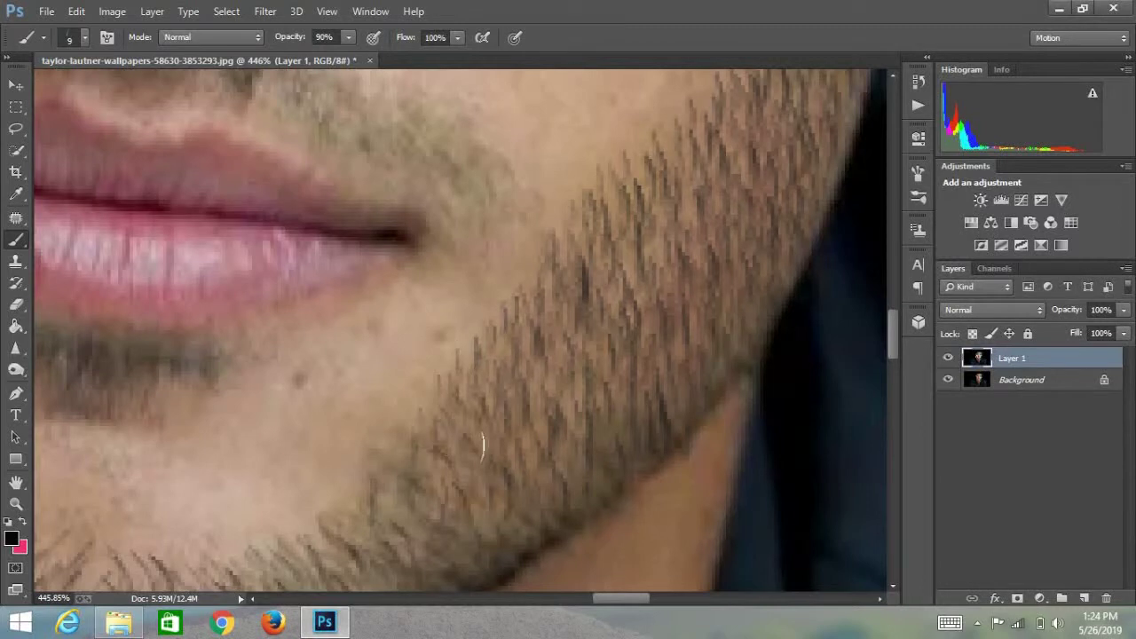
{"action": "scroll", "coordinate": [482, 446], "scroll_direction": "down", "scroll_amount": 5}
{"action": "scroll", "coordinate": [844, 311], "scroll_direction": "up", "scroll_amount": 5}
Switch to the Clone Stamp tool and shrink it to 10 px.
{"action": "key", "text": "s"}
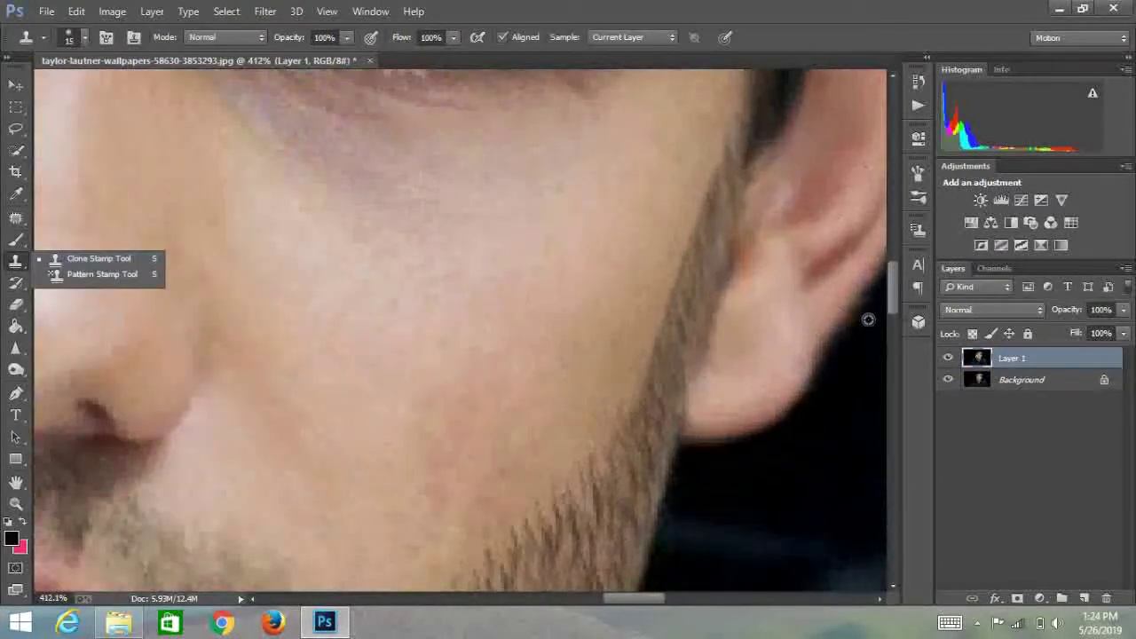
{"action": "scroll", "coordinate": [577, 284], "scroll_direction": "up", "scroll_amount": 1}
{"action": "key", "text": "bracketleft"}
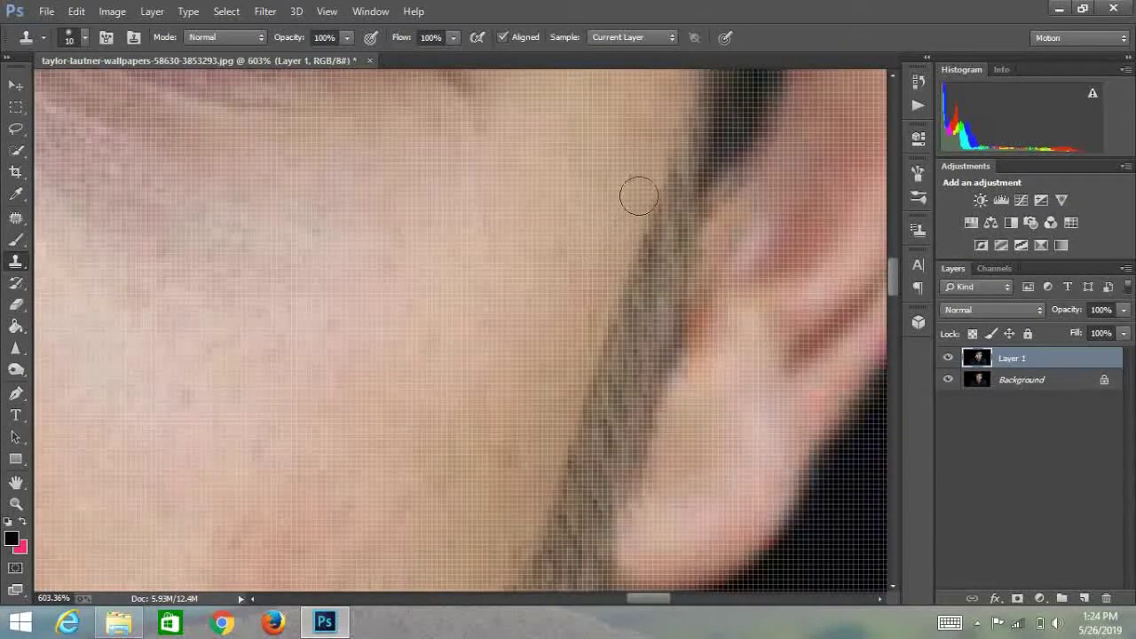
{"action": "scroll", "coordinate": [547, 364], "scroll_direction": "down", "scroll_amount": 2}
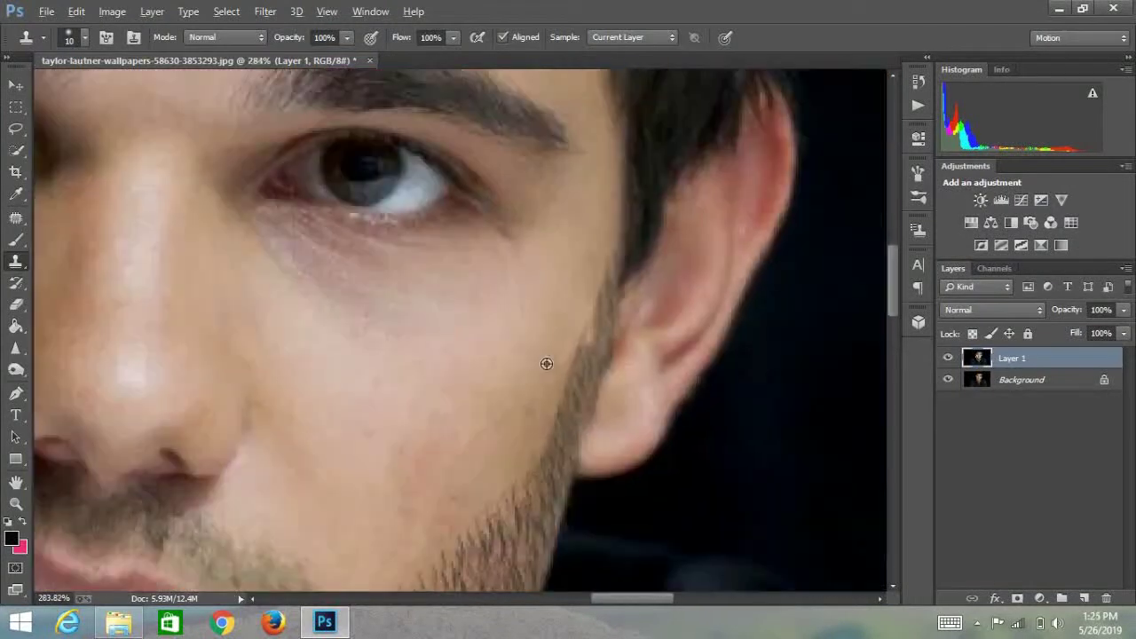
{"action": "scroll", "coordinate": [547, 364], "scroll_direction": "up", "scroll_amount": 1}
Switch to the Eraser at 10 px and tidy the stray stubble below the ear.
{"action": "key", "text": "e"}
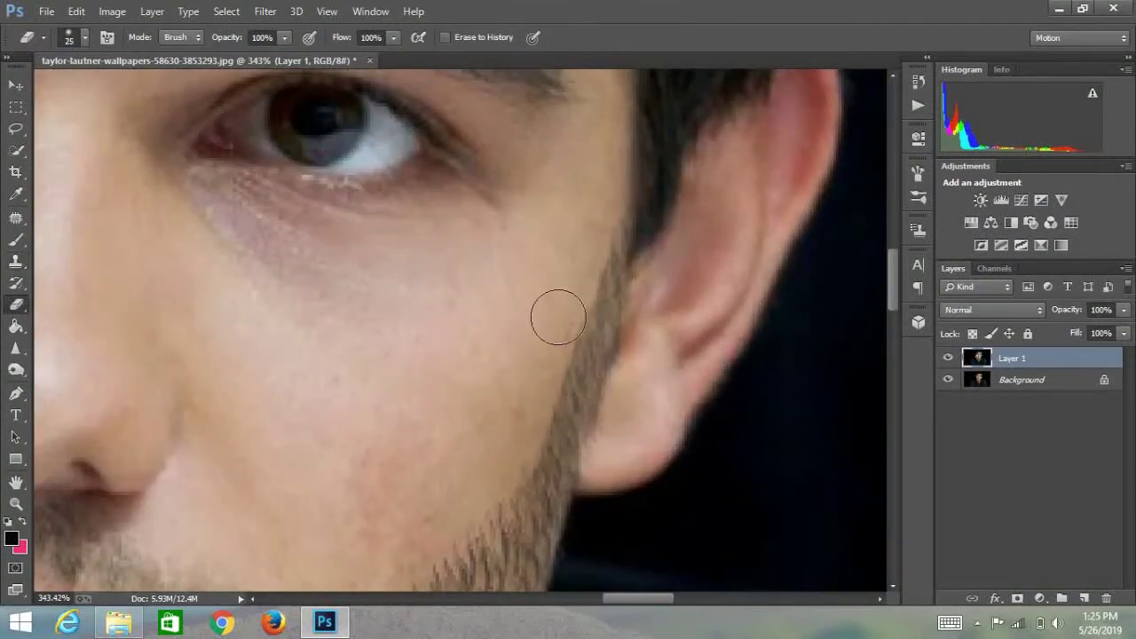
{"action": "scroll", "coordinate": [551, 373], "scroll_direction": "up", "scroll_amount": 2}
{"action": "key", "text": "bracketleft"}
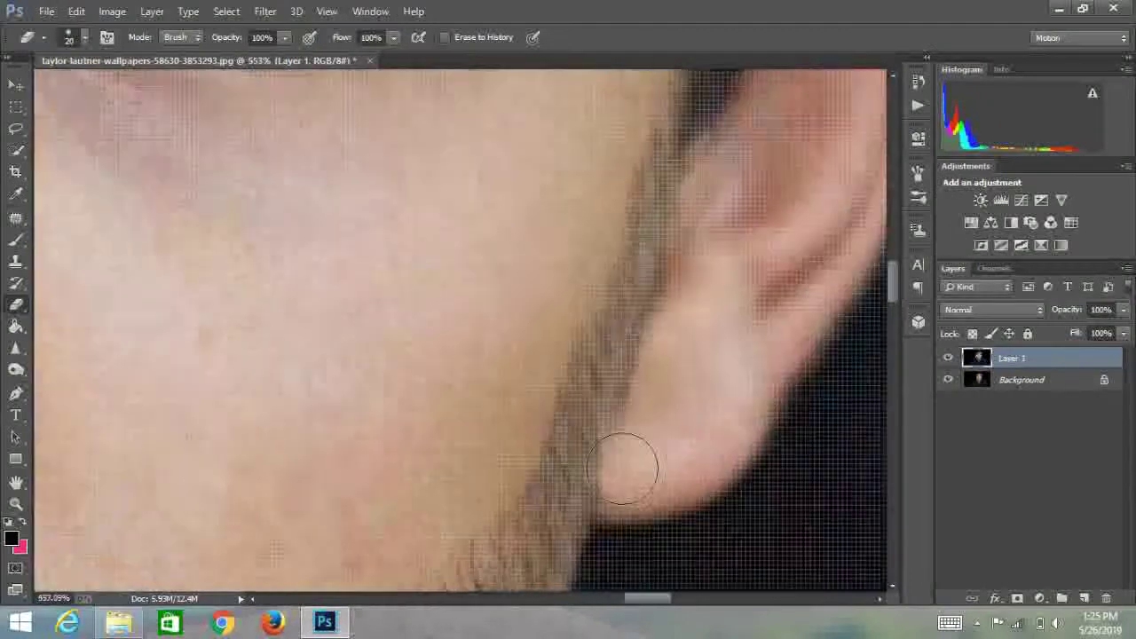
{"action": "scroll", "coordinate": [623, 469], "scroll_direction": "up", "scroll_amount": 1}
{"action": "key", "text": "bracketleft"}
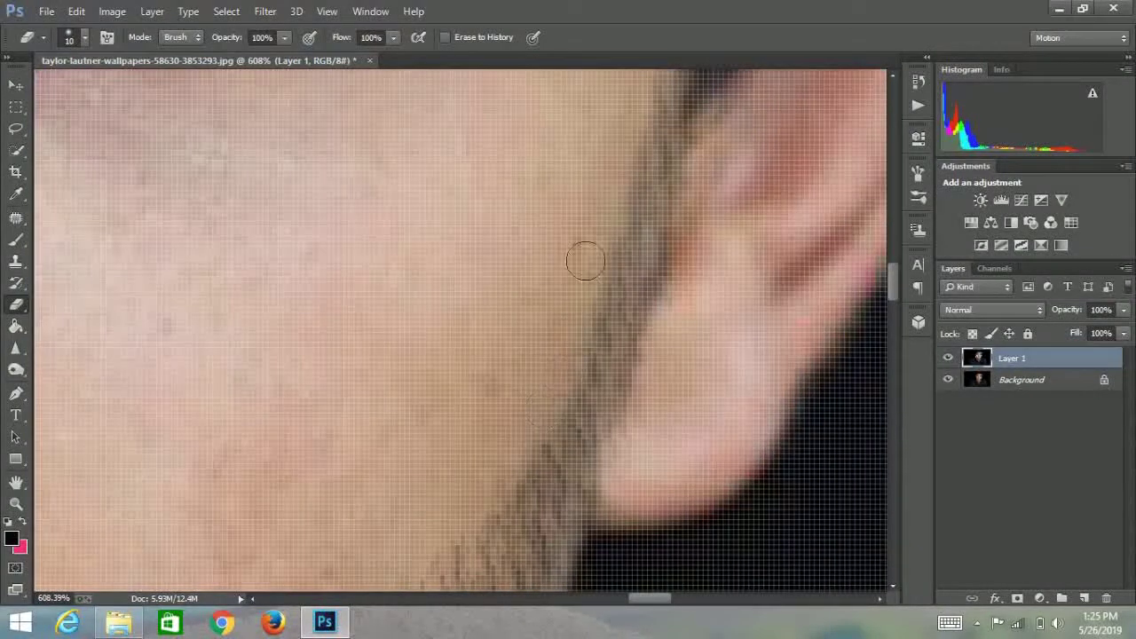
{"action": "scroll", "coordinate": [585, 261], "scroll_direction": "down", "scroll_amount": 5}
{"action": "scroll", "coordinate": [584, 471], "scroll_direction": "down", "scroll_amount": 1}
{"action": "scroll", "coordinate": [568, 254], "scroll_direction": "up", "scroll_amount": 4}
{"action": "scroll", "coordinate": [575, 190], "scroll_direction": "up", "scroll_amount": 2}
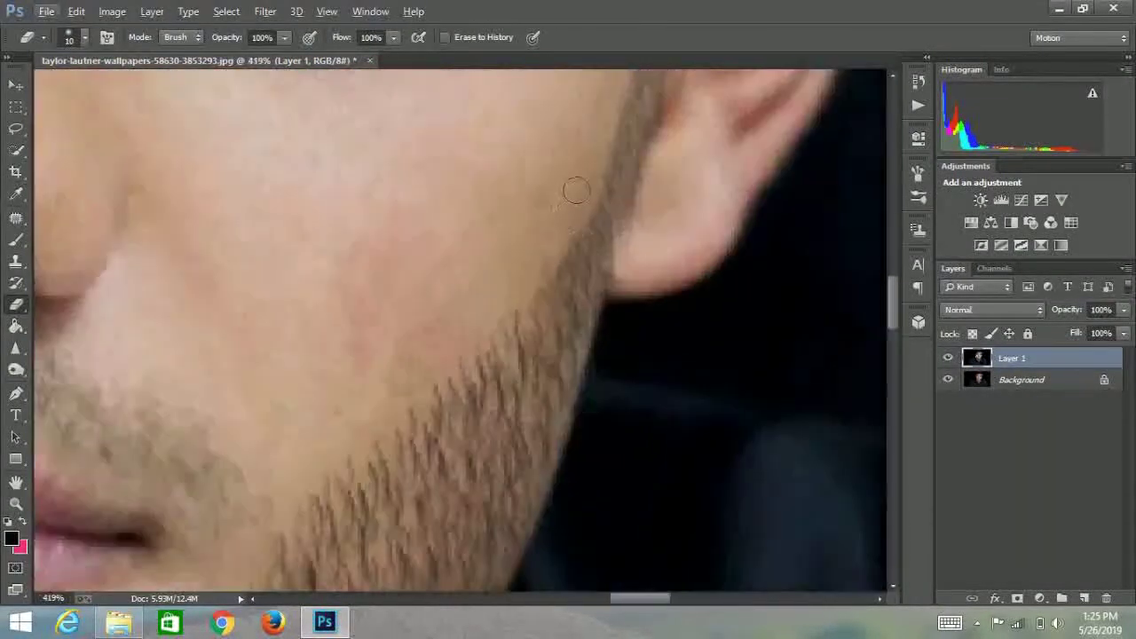
{"action": "scroll", "coordinate": [493, 258], "scroll_direction": "down", "scroll_amount": 5}
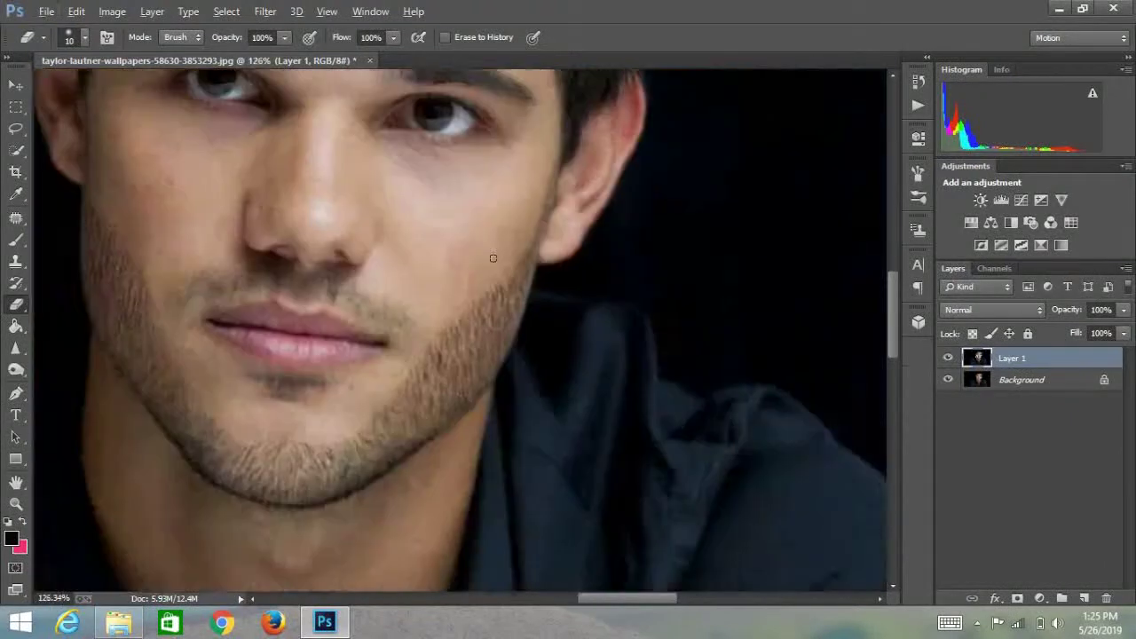
{"action": "scroll", "coordinate": [493, 258], "scroll_direction": "up", "scroll_amount": 2}
With the 10 px hair brush, paint strokes shaping a triangle patch under the lower lip.
{"action": "scroll", "coordinate": [452, 361], "scroll_direction": "up", "scroll_amount": 2}
{"action": "key", "text": "b"}
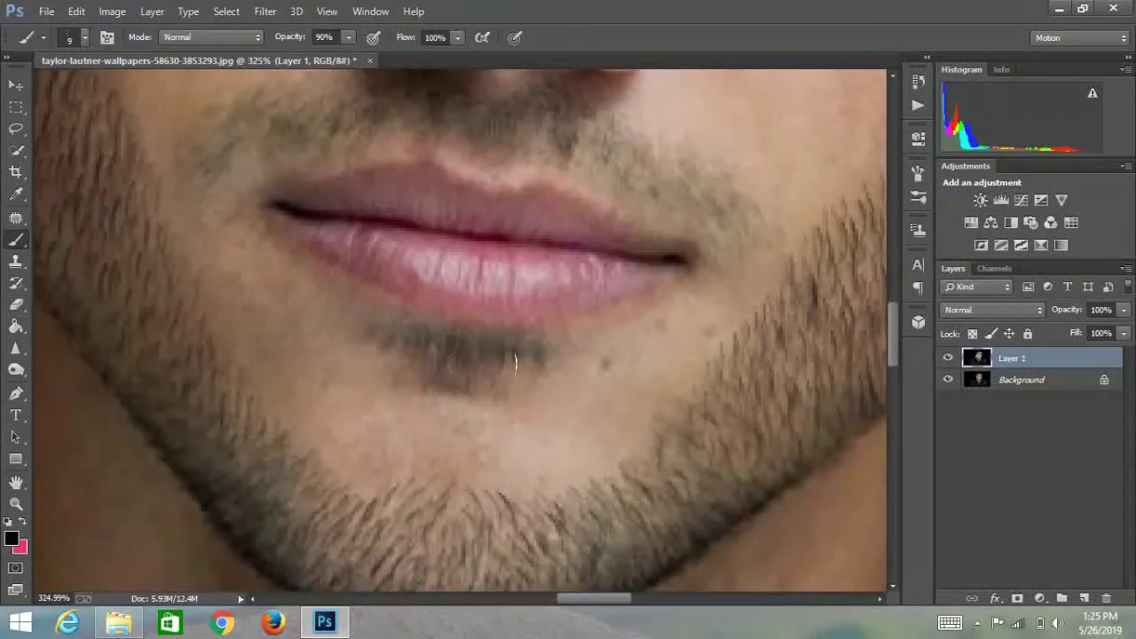
{"action": "scroll", "coordinate": [521, 374], "scroll_direction": "up", "scroll_amount": 1}
{"action": "key", "text": "bracketright"}
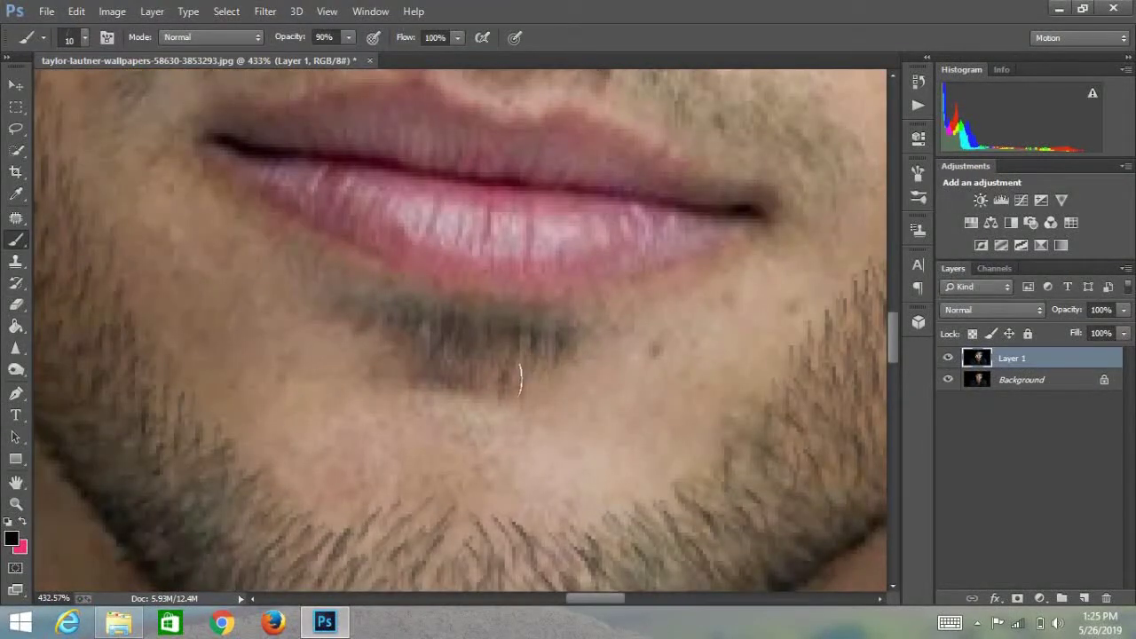
{"action": "left_click_drag", "start_coordinate": [493, 402], "coordinate": [545, 339]}
{"action": "left_click_drag", "start_coordinate": [574, 353], "coordinate": [574, 318]}
{"action": "mouse_move", "coordinate": [484, 419]}
{"action": "left_mouse_down"}
{"action": "mouse_move", "coordinate": [477, 373]}
{"action": "mouse_move", "coordinate": [506, 369]}
{"action": "left_mouse_up"}
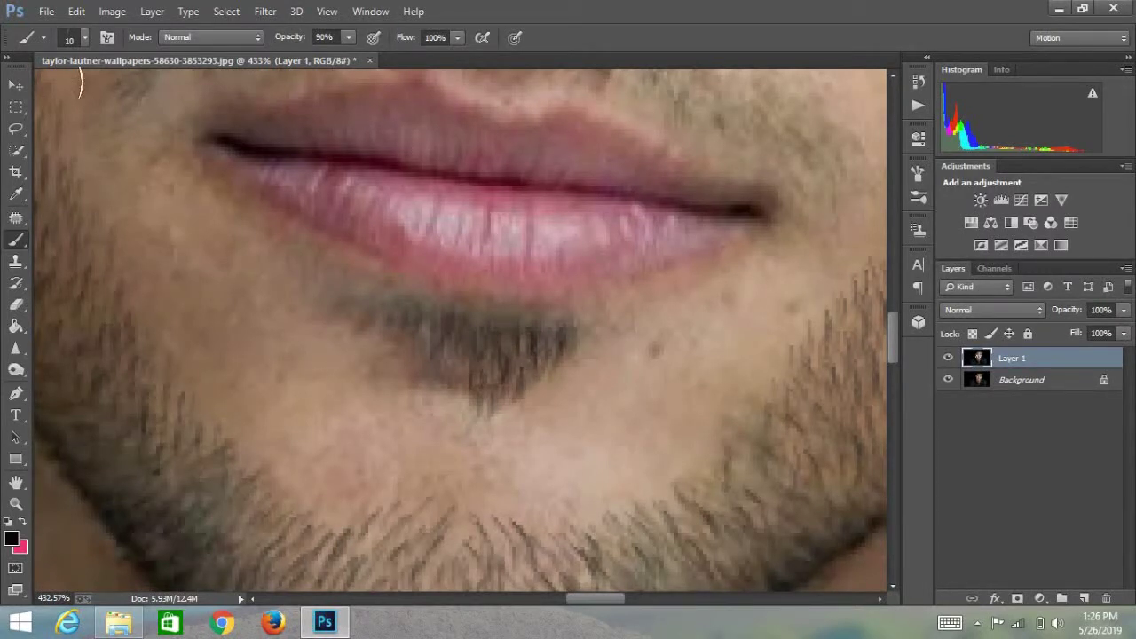
{"action": "key", "text": "F5"}
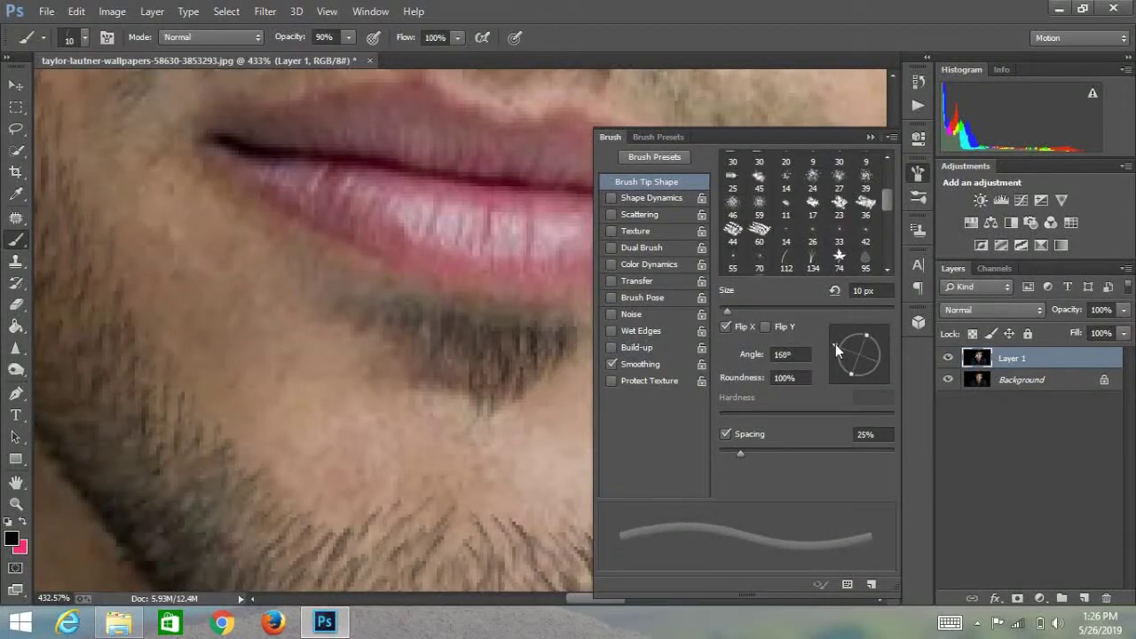
{"action": "key", "text": "F5"}
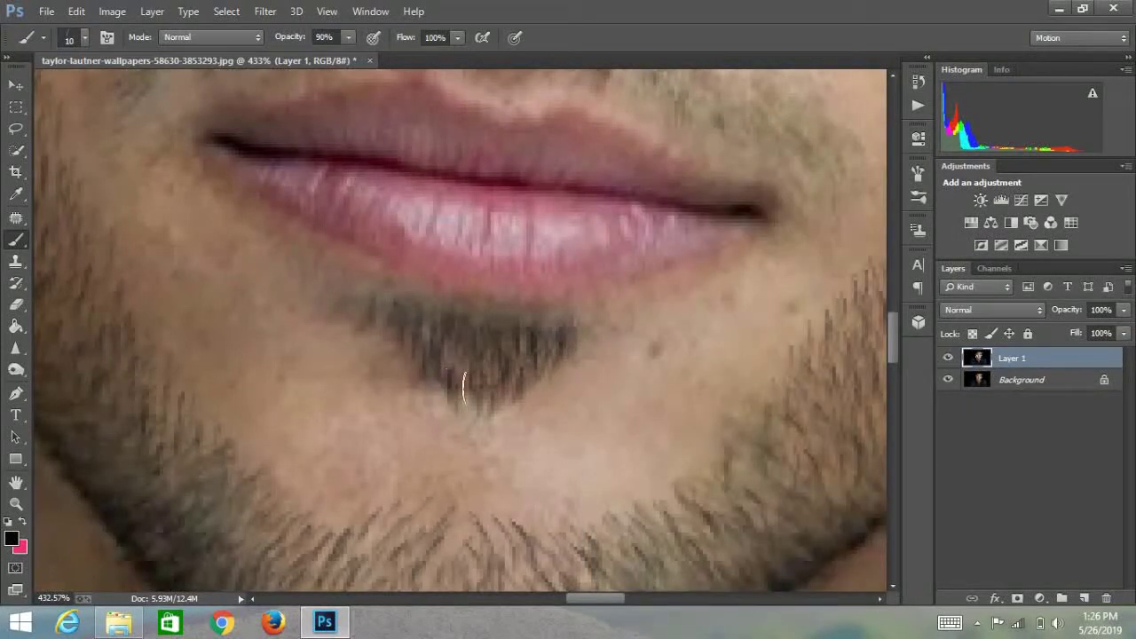
{"action": "scroll", "coordinate": [426, 337], "scroll_direction": "down", "scroll_amount": 5, "text": "alt"}
{"action": "scroll", "coordinate": [401, 333], "scroll_direction": "up", "scroll_amount": 5, "text": "alt"}
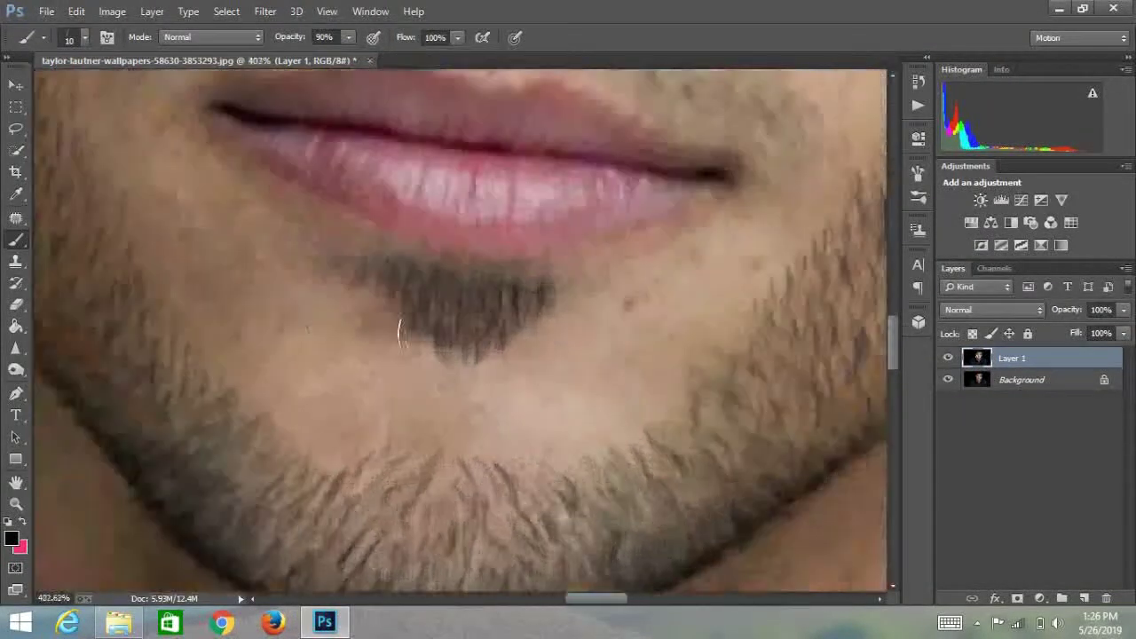
{"action": "scroll", "coordinate": [400, 333], "scroll_direction": "up", "scroll_amount": 5}
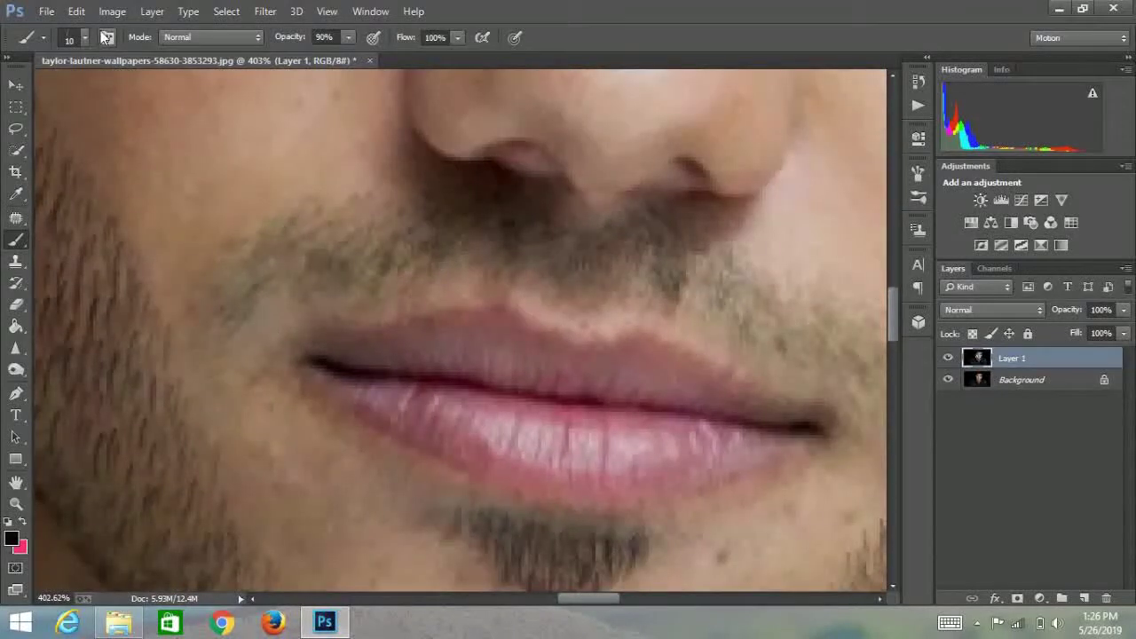
Reduce the brush to 9 px and stamp hair strokes onto the left mustache.
{"action": "left_click", "coordinate": [106, 37]}
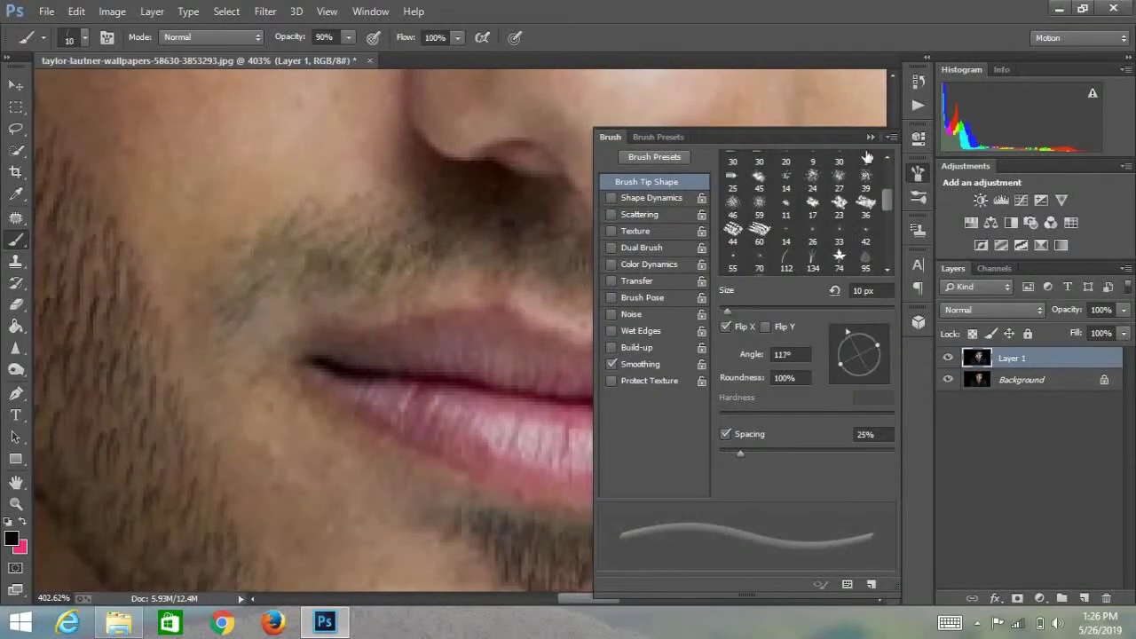
{"action": "key", "text": "F5"}
{"action": "left_click", "coordinate": [106, 37]}
{"action": "key", "text": "F5"}
{"action": "key", "text": "bracketleft"}
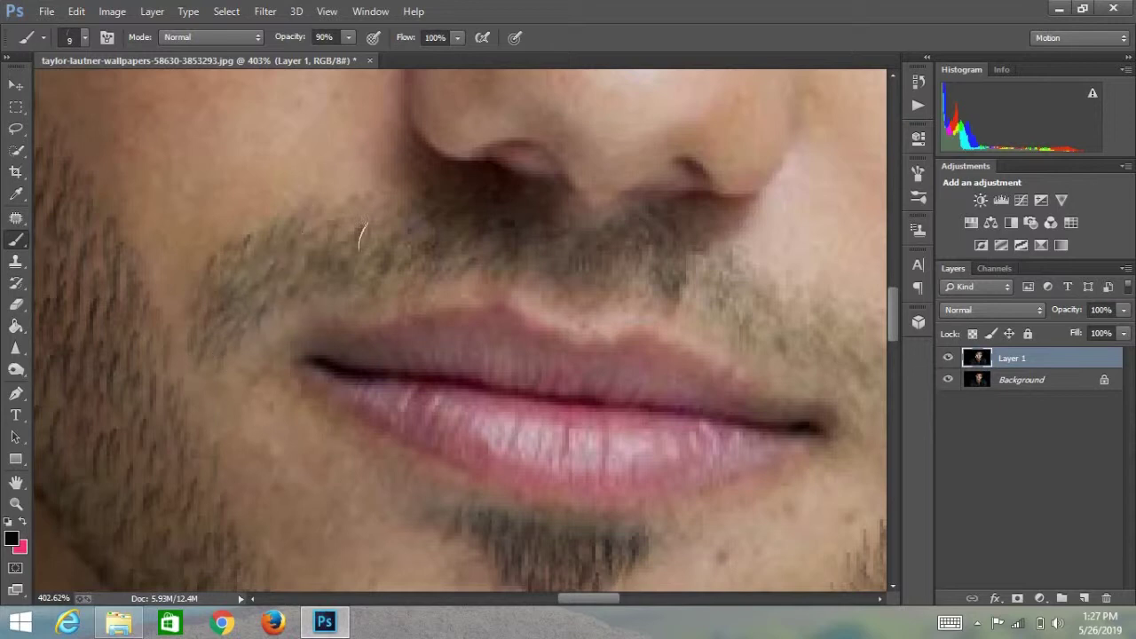
{"action": "left_click", "coordinate": [323, 275]}
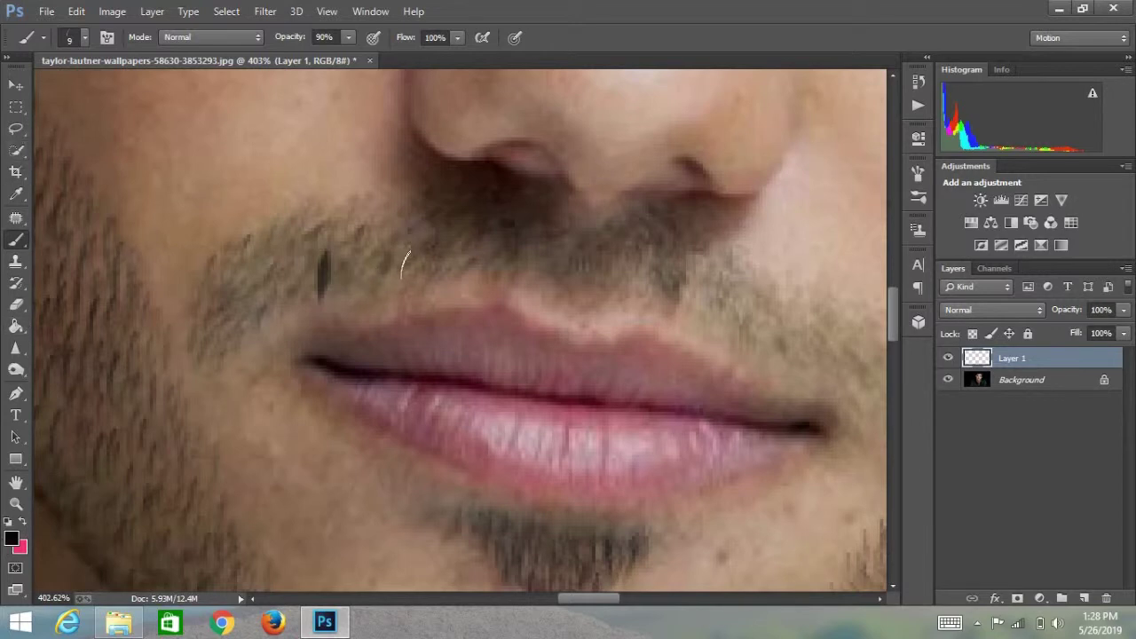
{"action": "key", "text": "alt+F9"}
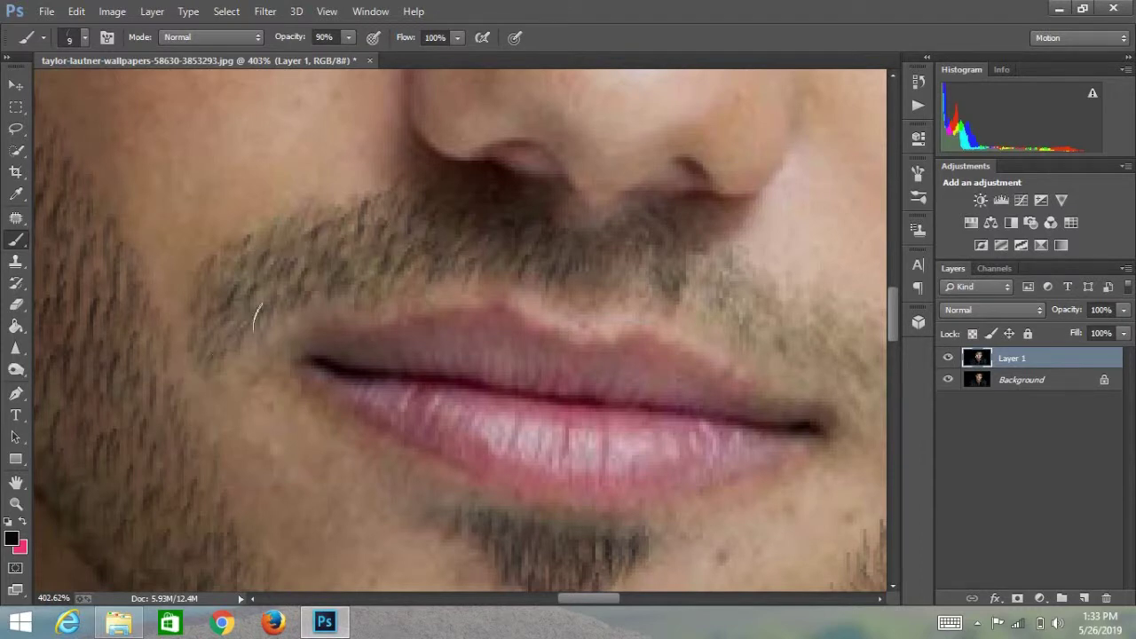
Turn off Flip X and rotate the hair brush tip to -170°.
{"action": "key", "text": "F5"}
{"action": "left_click", "coordinate": [751, 328]}
{"action": "mouse_move", "coordinate": [854, 342]}
{"action": "left_mouse_down"}
{"action": "mouse_move", "coordinate": [873, 338]}
{"action": "mouse_move", "coordinate": [845, 360]}
{"action": "left_mouse_up"}
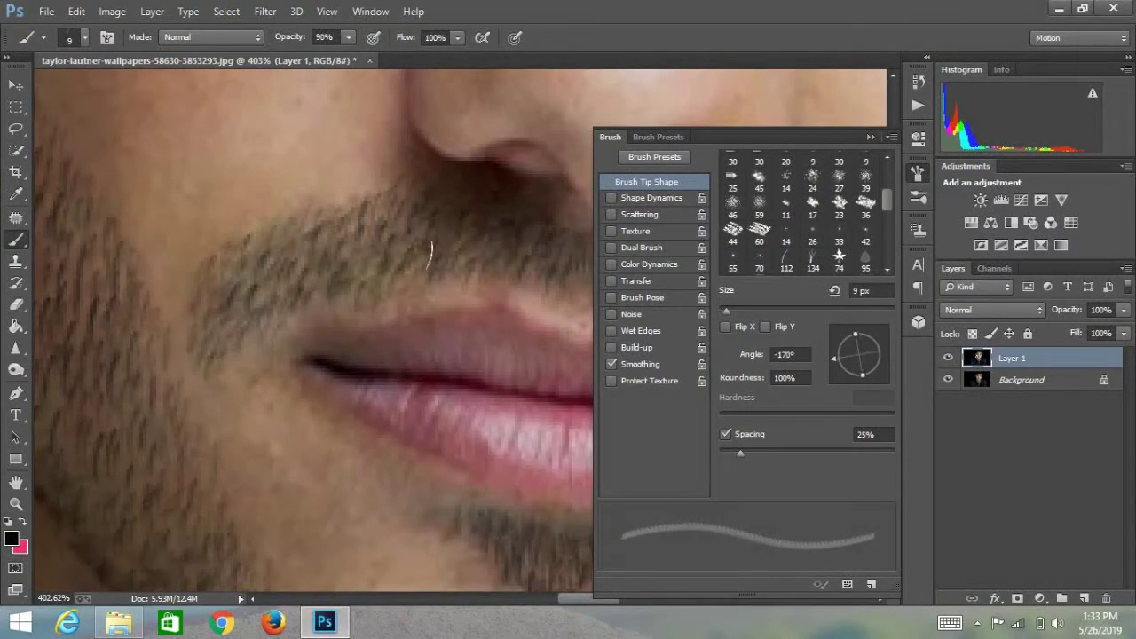
Paint hair strokes across the right mustache up to the mouth's right corner.
{"action": "key", "text": "F5"}
{"action": "mouse_move", "coordinate": [736, 312]}
{"action": "left_mouse_down"}
{"action": "mouse_move", "coordinate": [513, 303]}
{"action": "mouse_move", "coordinate": [670, 311]}
{"action": "left_mouse_up"}
{"action": "left_click", "coordinate": [544, 300]}
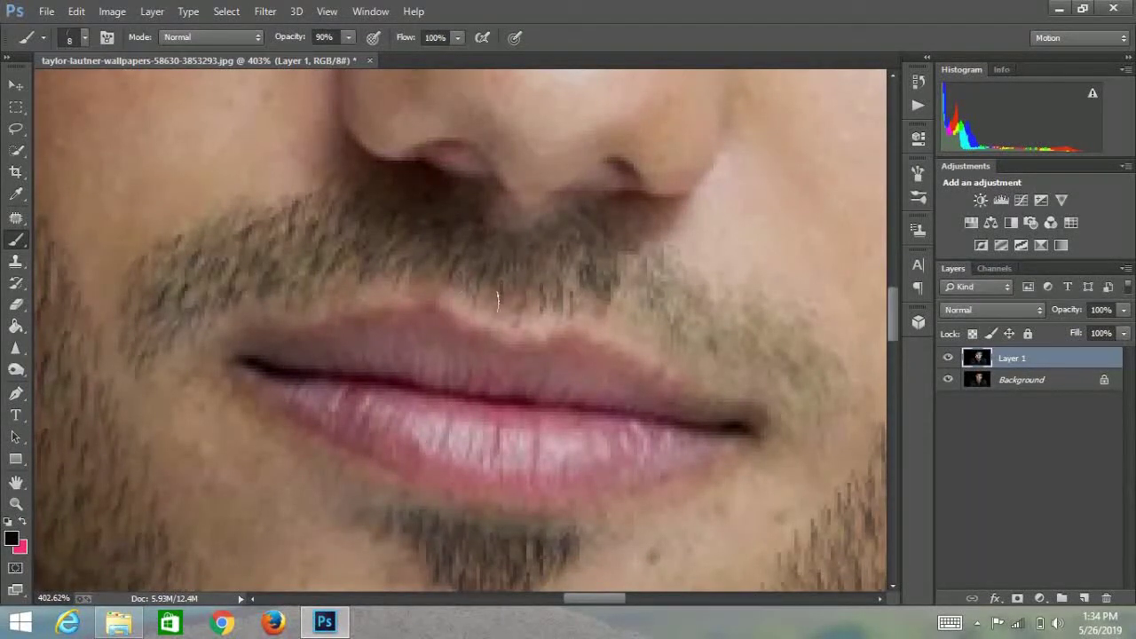
{"action": "left_click_drag", "start_coordinate": [593, 293], "coordinate": [589, 320]}
{"action": "mouse_move", "coordinate": [703, 277]}
{"action": "left_mouse_down"}
{"action": "mouse_move", "coordinate": [694, 355]}
{"action": "mouse_move", "coordinate": [710, 389]}
{"action": "left_mouse_up"}
{"action": "left_click_drag", "start_coordinate": [728, 298], "coordinate": [735, 347]}
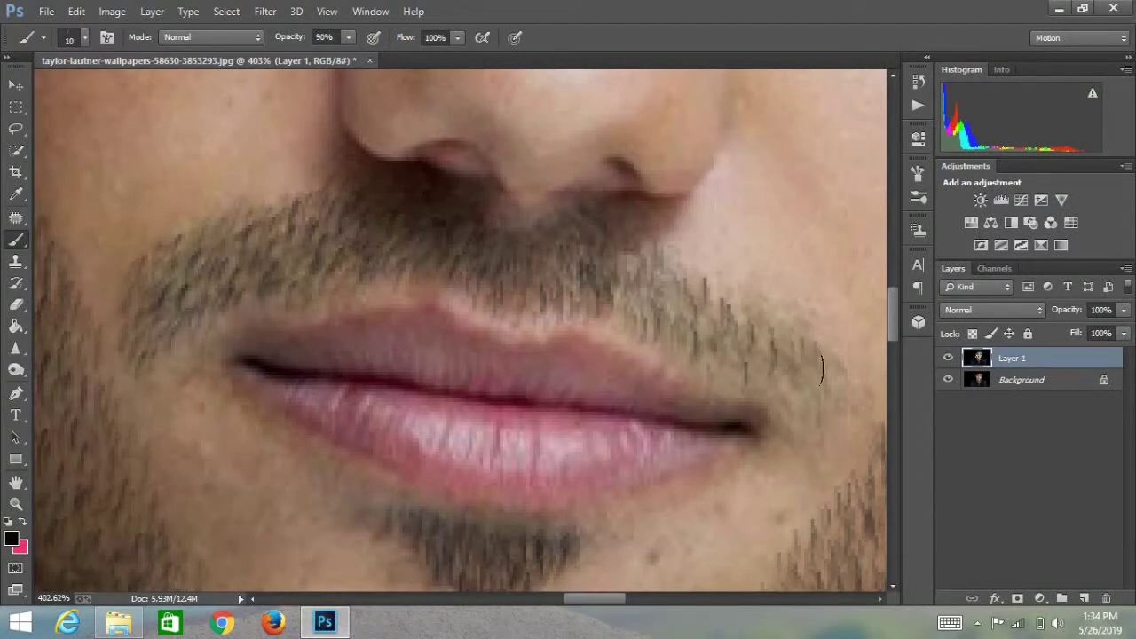
{"action": "mouse_move", "coordinate": [600, 598]}
{"action": "left_mouse_down"}
{"action": "mouse_move", "coordinate": [617, 599]}
{"action": "mouse_move", "coordinate": [603, 598]}
{"action": "left_mouse_up"}
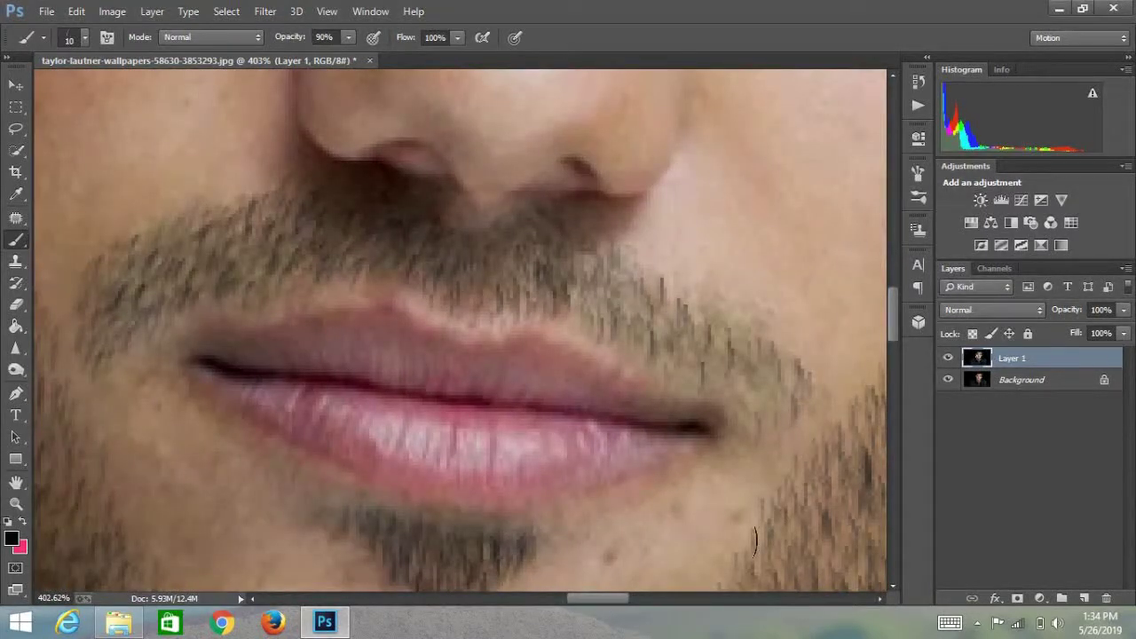
{"action": "scroll", "coordinate": [711, 471], "scroll_direction": "down", "scroll_amount": 5}
{"action": "scroll", "coordinate": [739, 268], "scroll_direction": "up", "scroll_amount": 5}
{"action": "scroll", "coordinate": [739, 268], "scroll_direction": "up", "scroll_amount": 1}
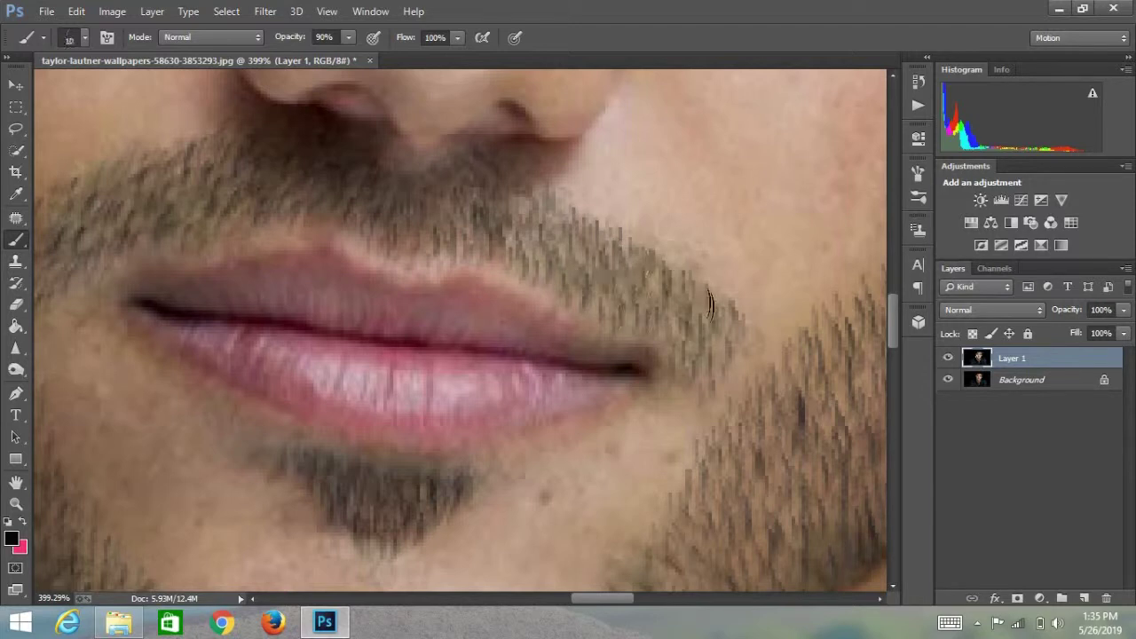
Fine-tune the brush size, fit the whole photo in view, and hide the hair layer to compare.
{"action": "key", "text": "bracketright"}
{"action": "key", "text": "bracketright"}
{"action": "scroll", "coordinate": [658, 397], "scroll_direction": "down", "scroll_amount": 2}
{"action": "key", "text": "bracketleft"}
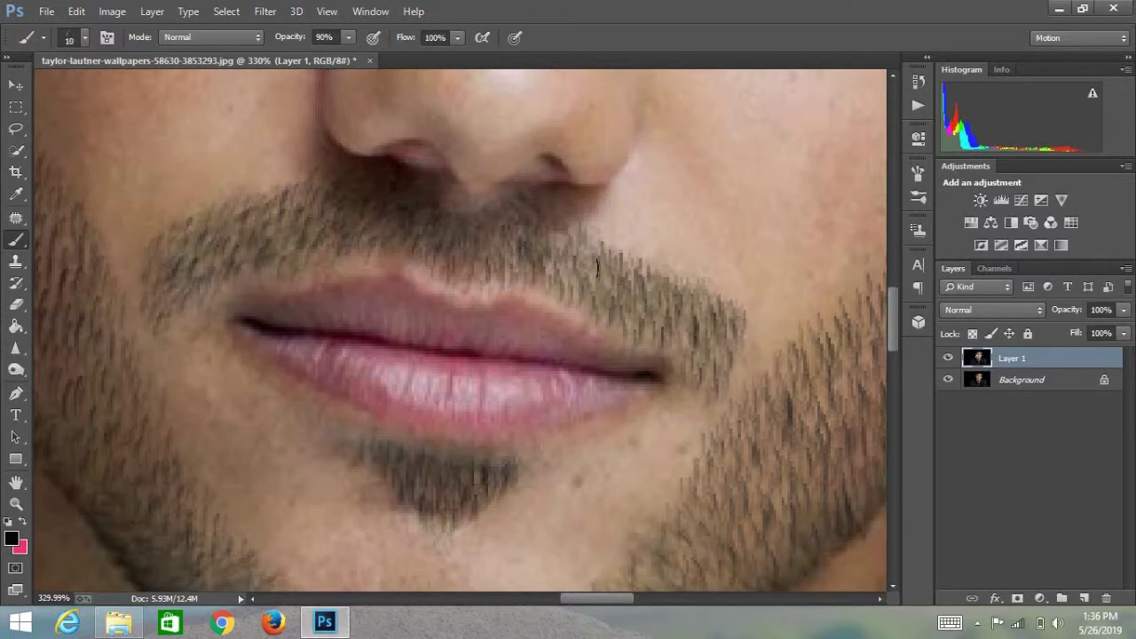
{"action": "key", "text": "ctrl+0"}
{"action": "scroll", "coordinate": [604, 243], "scroll_direction": "up", "scroll_amount": 3}
{"action": "scroll", "coordinate": [639, 367], "scroll_direction": "up", "scroll_amount": 3}
{"action": "scroll", "coordinate": [635, 298], "scroll_direction": "up", "scroll_amount": 2}
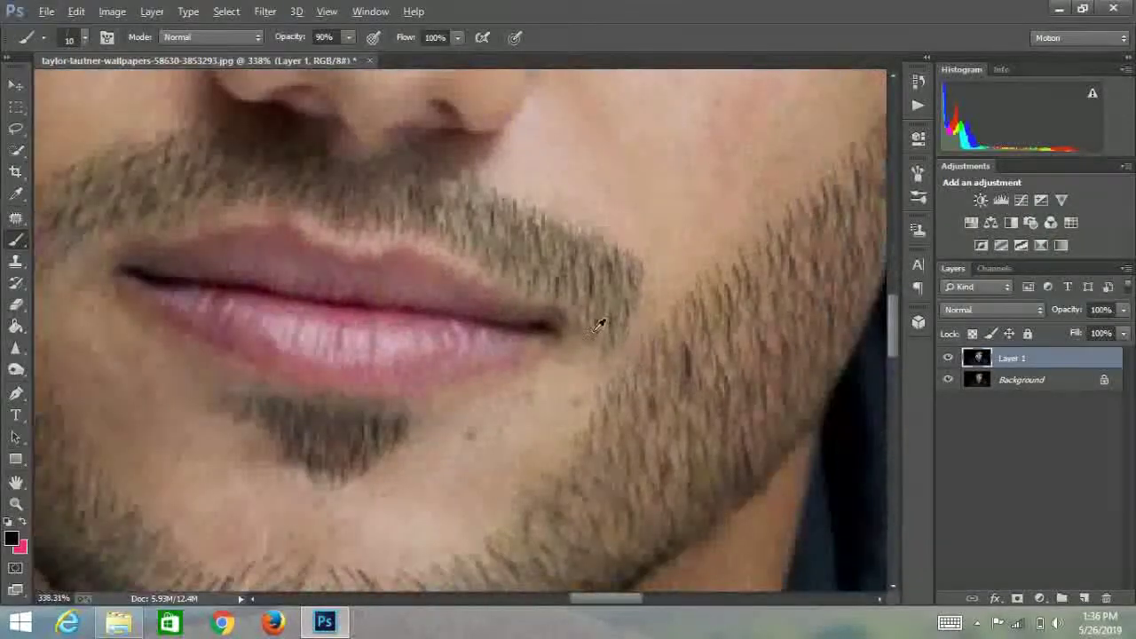
{"action": "key", "text": "ctrl+0"}
{"action": "scroll", "coordinate": [756, 411], "scroll_direction": "up", "scroll_amount": 2}
{"action": "left_click", "coordinate": [949, 358]}
Compare the painted hair layer on and off, then merge it into the background.
{"action": "double_click", "coordinate": [949, 357]}
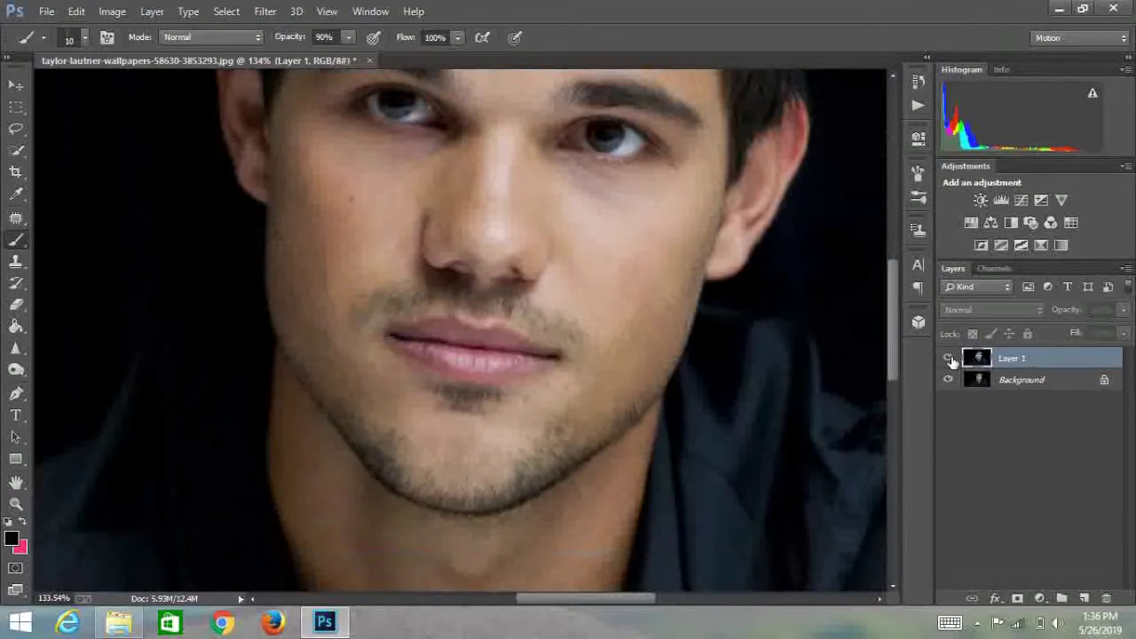
{"action": "left_click", "coordinate": [949, 358]}
{"action": "double_click", "coordinate": [949, 358]}
{"action": "key", "text": "ctrl+0"}
{"action": "left_click", "coordinate": [1123, 310]}
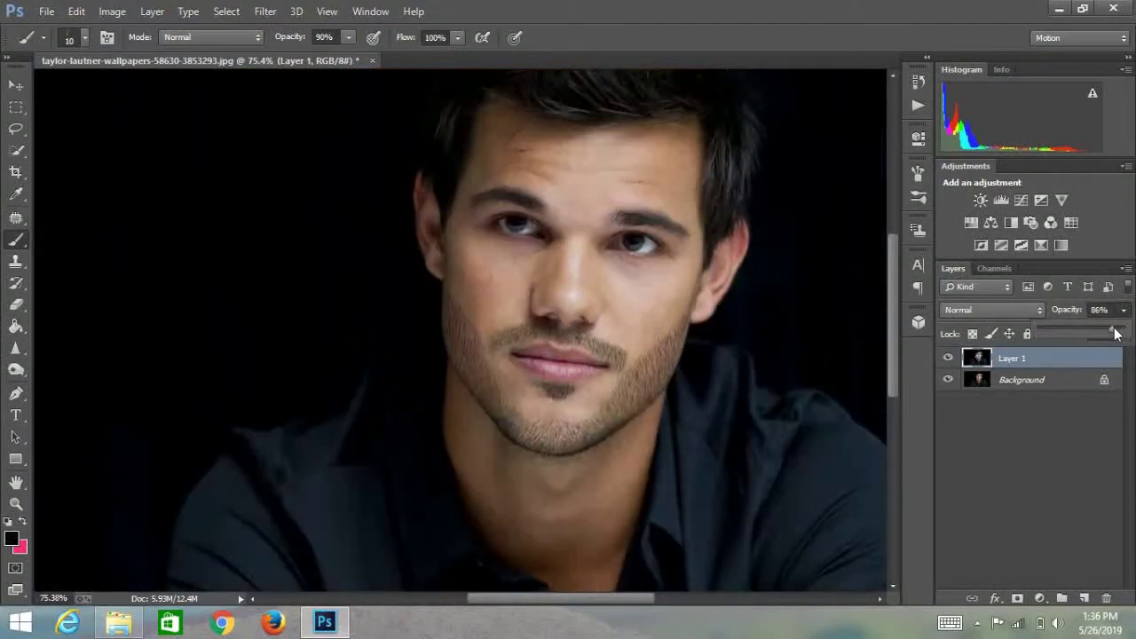
{"action": "scroll", "coordinate": [755, 418], "scroll_direction": "down", "scroll_amount": 1}
{"action": "key", "text": "ctrl+e"}
{"action": "scroll", "coordinate": [557, 293], "scroll_direction": "up", "scroll_amount": 2}
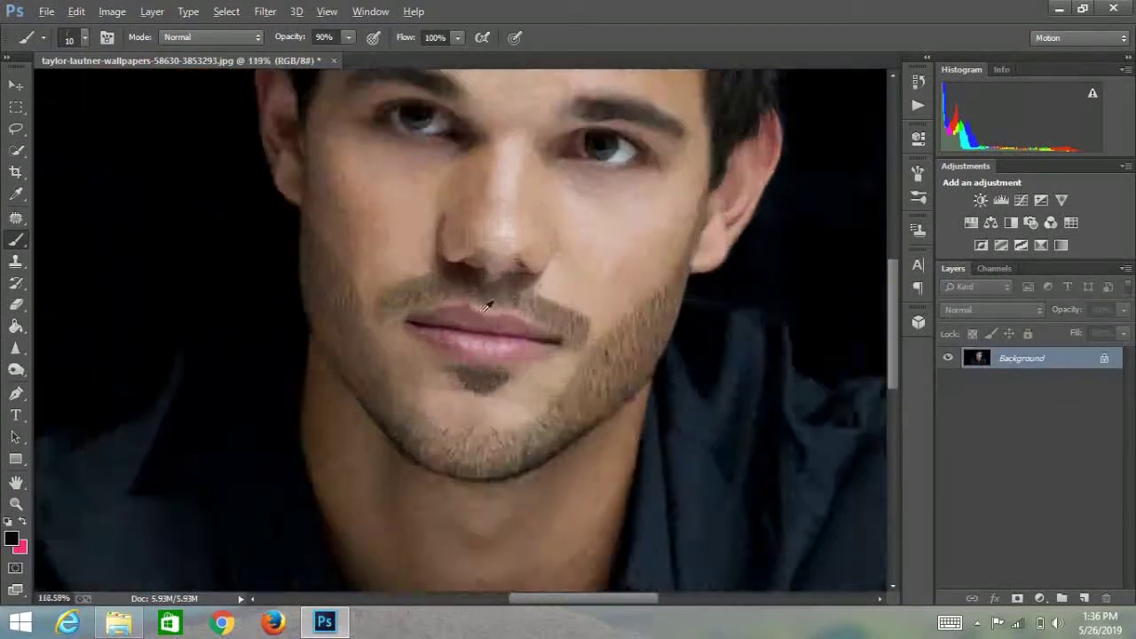
{"action": "scroll", "coordinate": [550, 355], "scroll_direction": "up", "scroll_amount": 2}
Spot-heal three small blemishes near the chin.
{"action": "key", "text": "j"}
{"action": "scroll", "coordinate": [569, 356], "scroll_direction": "down", "scroll_amount": 4}
{"action": "scroll", "coordinate": [569, 356], "scroll_direction": "up", "scroll_amount": 3}
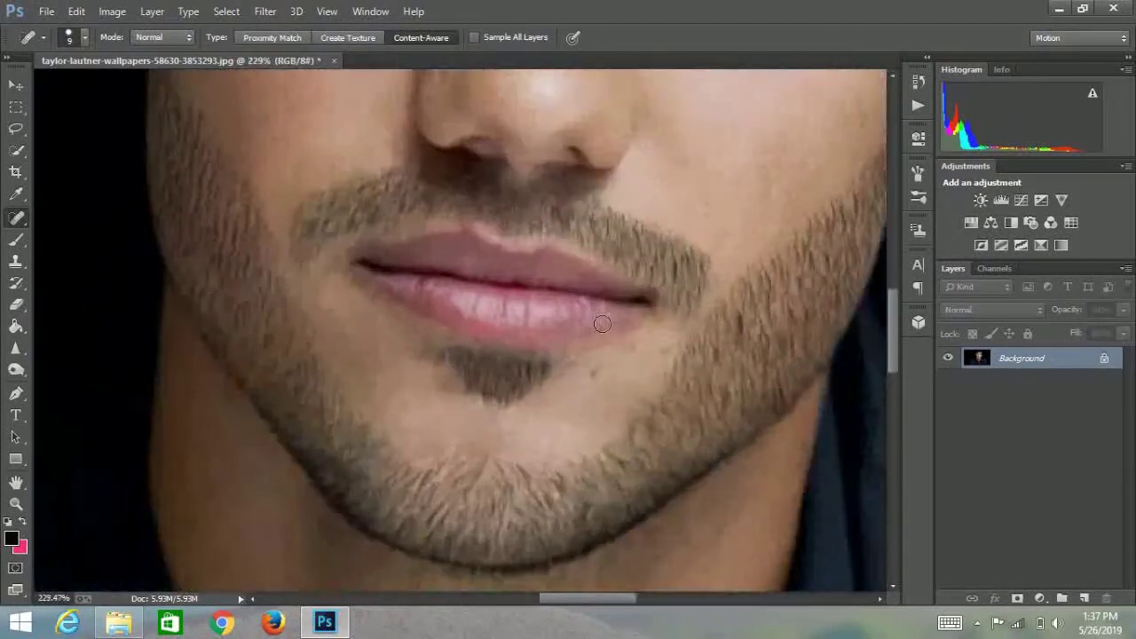
{"action": "scroll", "coordinate": [640, 354], "scroll_direction": "up", "scroll_amount": 2}
{"action": "left_click", "coordinate": [495, 296]}
{"action": "left_click", "coordinate": [447, 249]}
{"action": "left_click", "coordinate": [485, 311]}
On a duplicated layer, clone clean skin over the area beside the lower lip.
{"action": "left_click", "coordinate": [16, 261]}
{"action": "key", "text": "ctrl+j"}
{"action": "key", "text": "bracketright"}
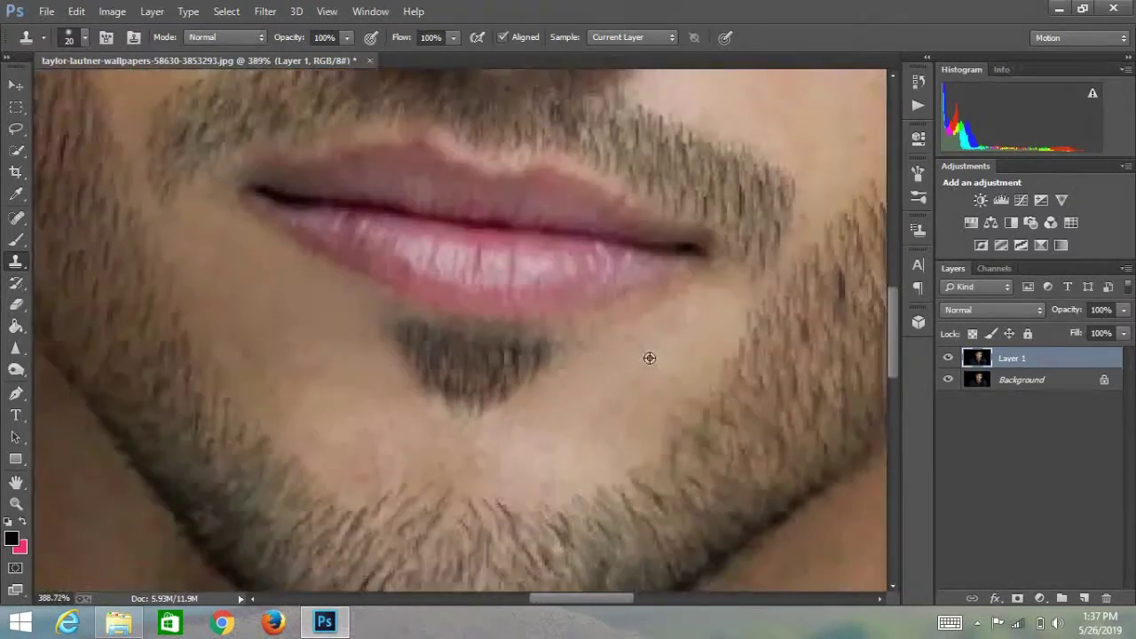
{"action": "left_click", "coordinate": [650, 358], "text": "alt"}
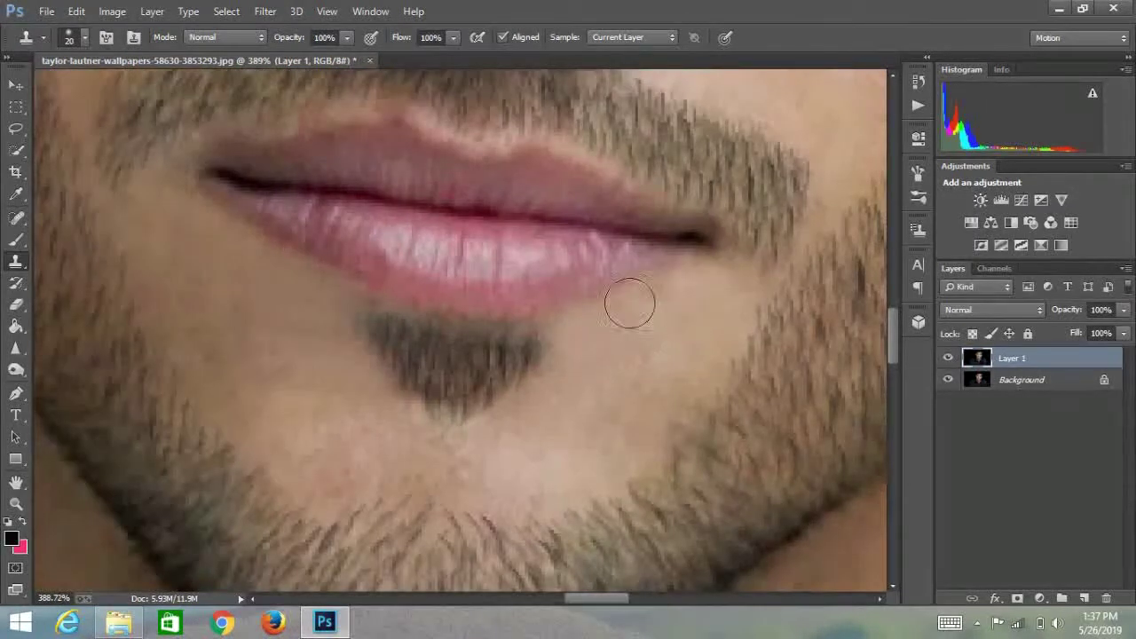
{"action": "mouse_move", "coordinate": [614, 355]}
{"action": "left_mouse_down"}
{"action": "mouse_move", "coordinate": [624, 315]}
{"action": "mouse_move", "coordinate": [631, 332]}
{"action": "left_mouse_up"}
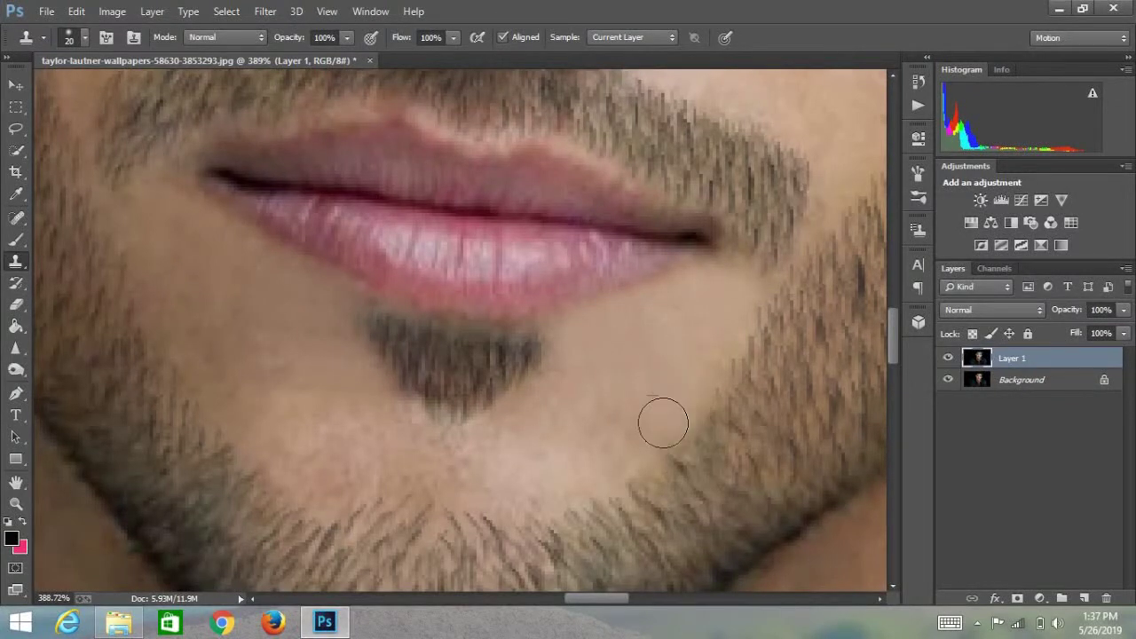
{"action": "scroll", "coordinate": [577, 435], "scroll_direction": "down", "scroll_amount": 5}
{"action": "scroll", "coordinate": [266, 245], "scroll_direction": "up", "scroll_amount": 3}
Spot-heal a blemish below the eye and a mark on the other cheek.
{"action": "left_click", "coordinate": [16, 217]}
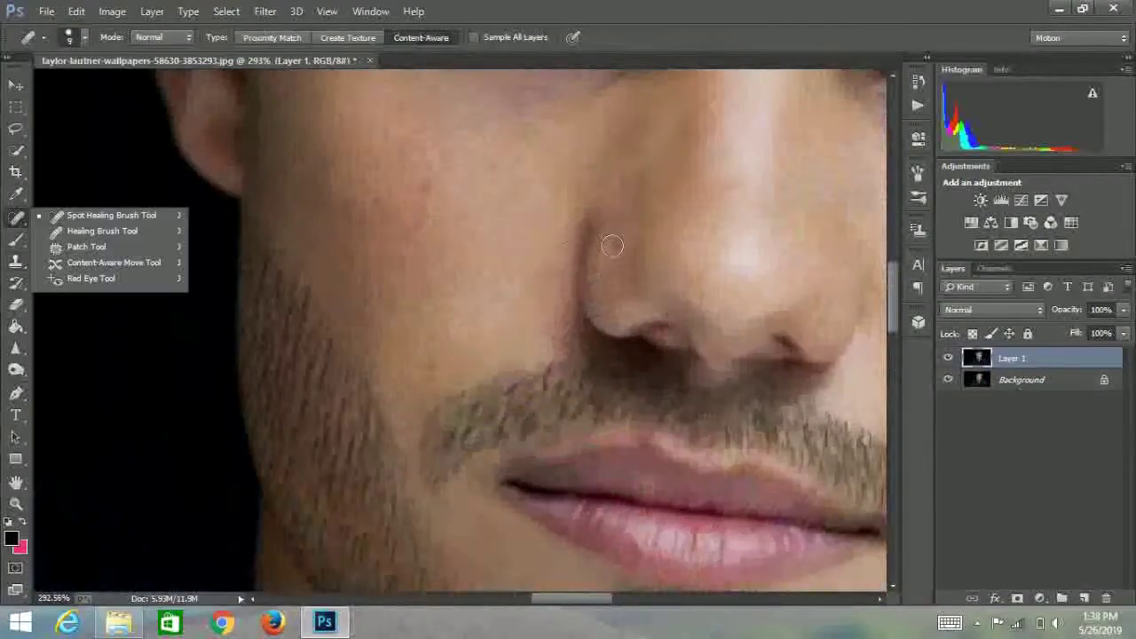
{"action": "scroll", "coordinate": [340, 206], "scroll_direction": "up", "scroll_amount": 3}
{"action": "scroll", "coordinate": [393, 334], "scroll_direction": "down", "scroll_amount": 3}
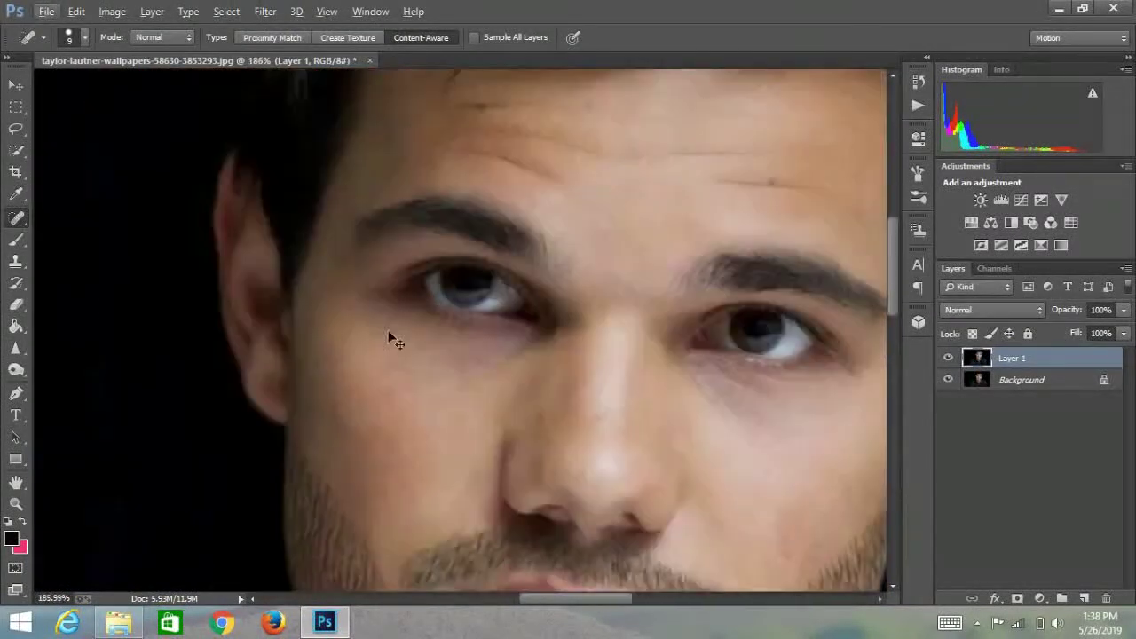
{"action": "scroll", "coordinate": [713, 294], "scroll_direction": "up", "scroll_amount": 3}
{"action": "scroll", "coordinate": [494, 202], "scroll_direction": "up", "scroll_amount": 1}
{"action": "scroll", "coordinate": [396, 314], "scroll_direction": "down", "scroll_amount": 2}
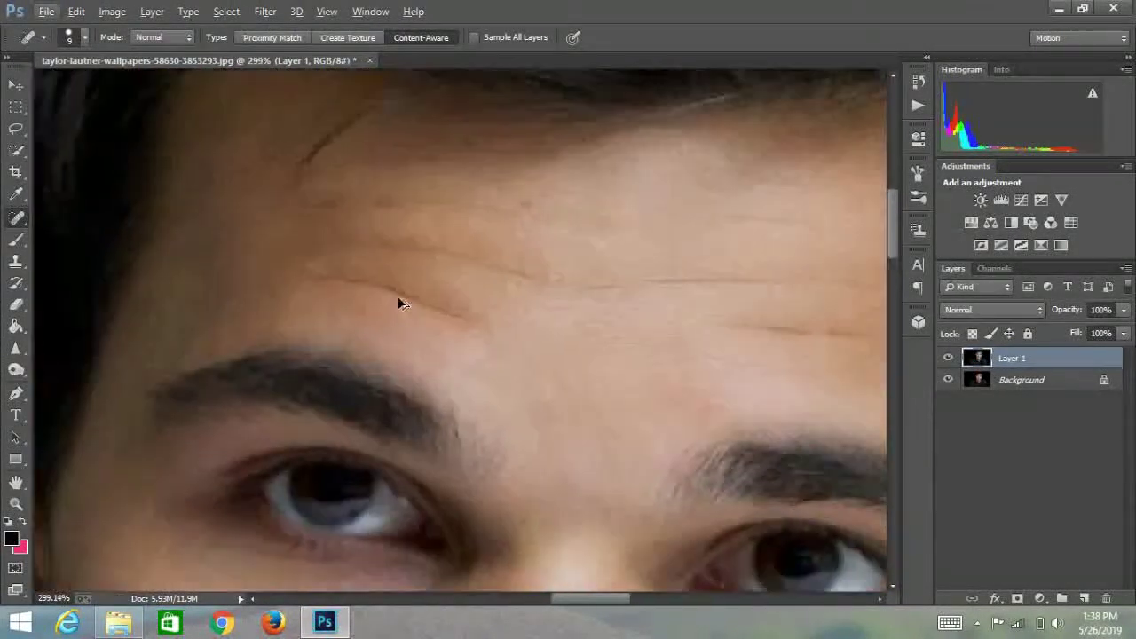
{"action": "scroll", "coordinate": [399, 301], "scroll_direction": "down", "scroll_amount": 3}
{"action": "scroll", "coordinate": [569, 224], "scroll_direction": "up", "scroll_amount": 4}
{"action": "scroll", "coordinate": [569, 224], "scroll_direction": "down", "scroll_amount": 2}
{"action": "mouse_move", "coordinate": [520, 406]}
{"action": "left_mouse_down"}
{"action": "mouse_move", "coordinate": [503, 477]}
{"action": "mouse_move", "coordinate": [436, 519]}
{"action": "left_mouse_up"}
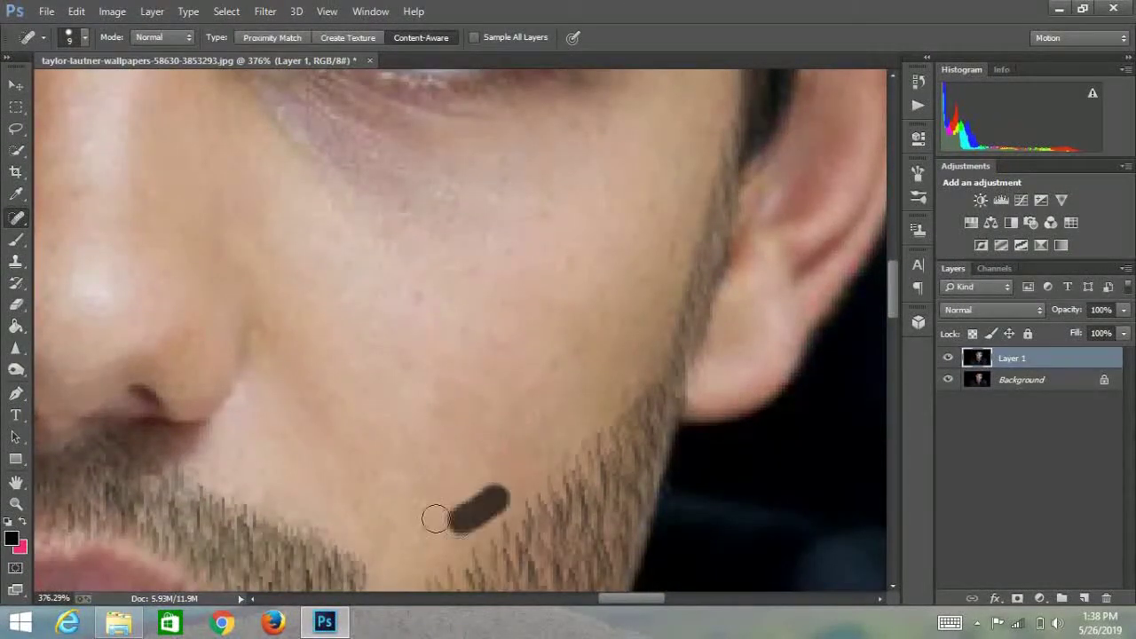
{"action": "scroll", "coordinate": [621, 380], "scroll_direction": "down", "scroll_amount": 3}
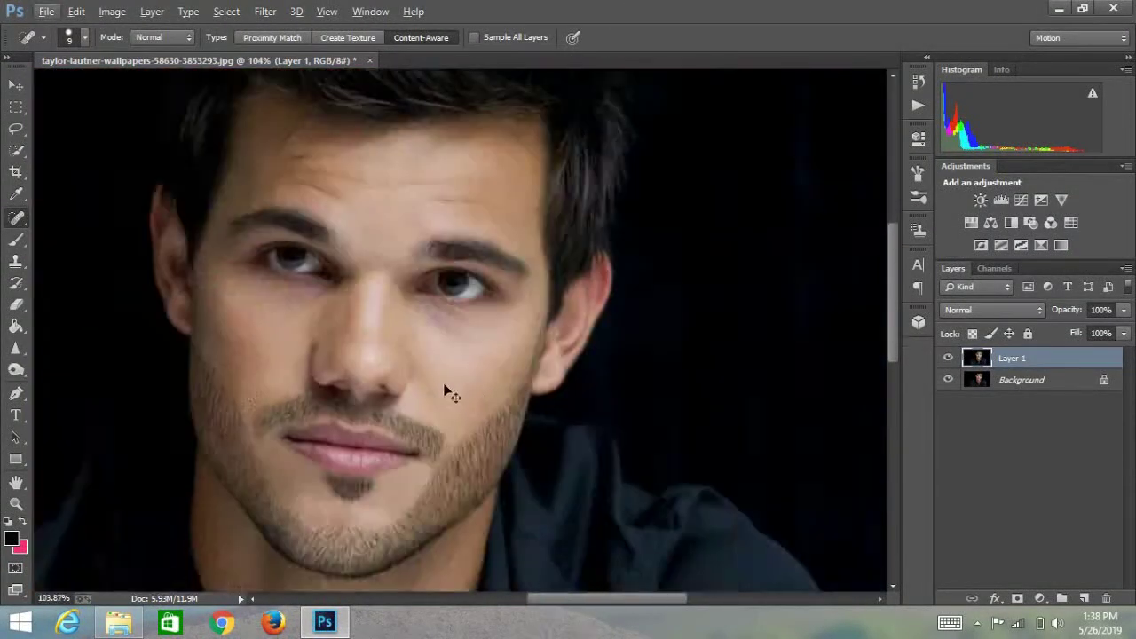
{"action": "scroll", "coordinate": [446, 388], "scroll_direction": "up", "scroll_amount": 3}
{"action": "left_click_drag", "start_coordinate": [453, 324], "coordinate": [422, 334]}
{"action": "scroll", "coordinate": [423, 334], "scroll_direction": "down", "scroll_amount": 2}
{"action": "scroll", "coordinate": [464, 406], "scroll_direction": "down", "scroll_amount": 2}
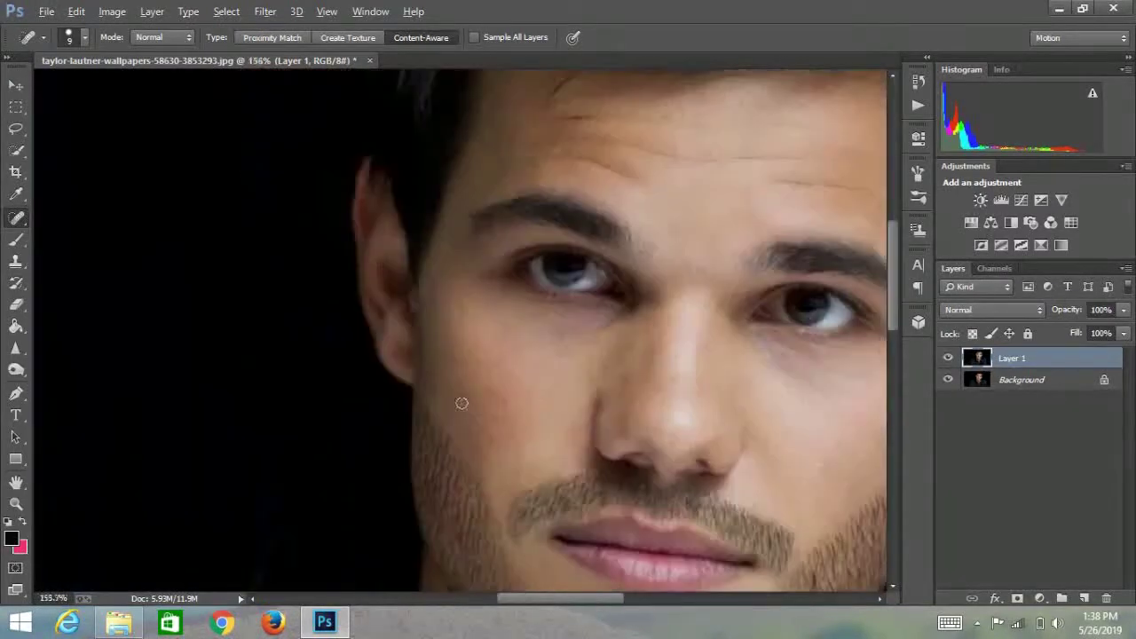
{"action": "scroll", "coordinate": [464, 406], "scroll_direction": "down", "scroll_amount": 2}
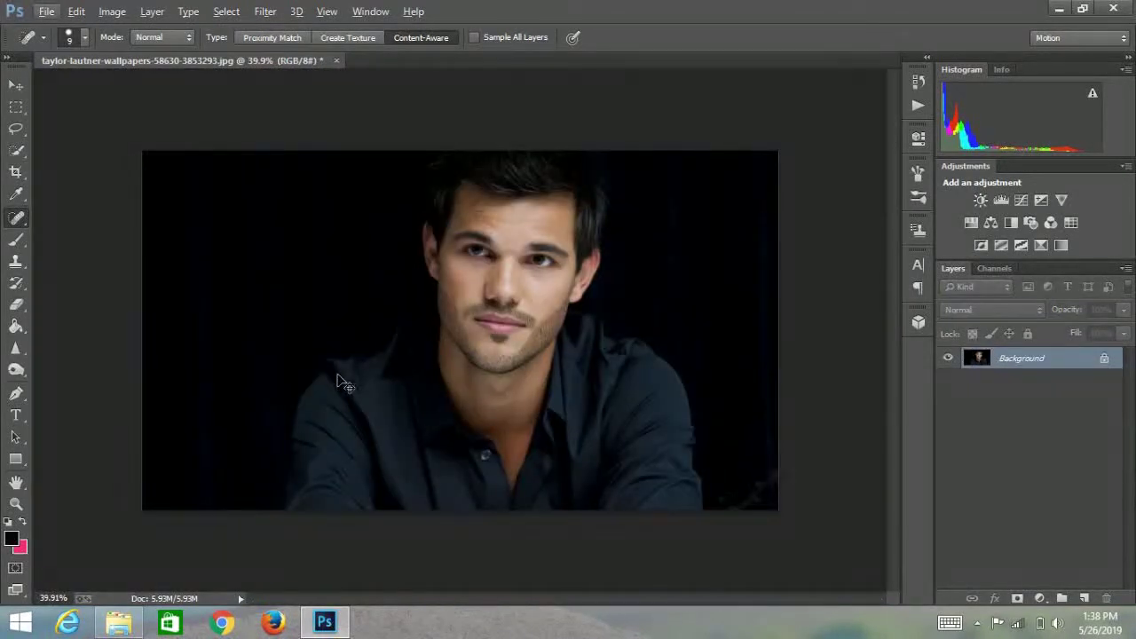
{"action": "scroll", "coordinate": [373, 327], "scroll_direction": "up", "scroll_amount": 3}
Darken the beard along both jawlines with a small Burn Tool brush.
{"action": "key", "text": "o"}
{"action": "scroll", "coordinate": [693, 291], "scroll_direction": "up", "scroll_amount": 3}
{"action": "key", "text": "bracketleft"}
{"action": "key", "text": "bracketleft"}
{"action": "key", "text": "bracketleft"}
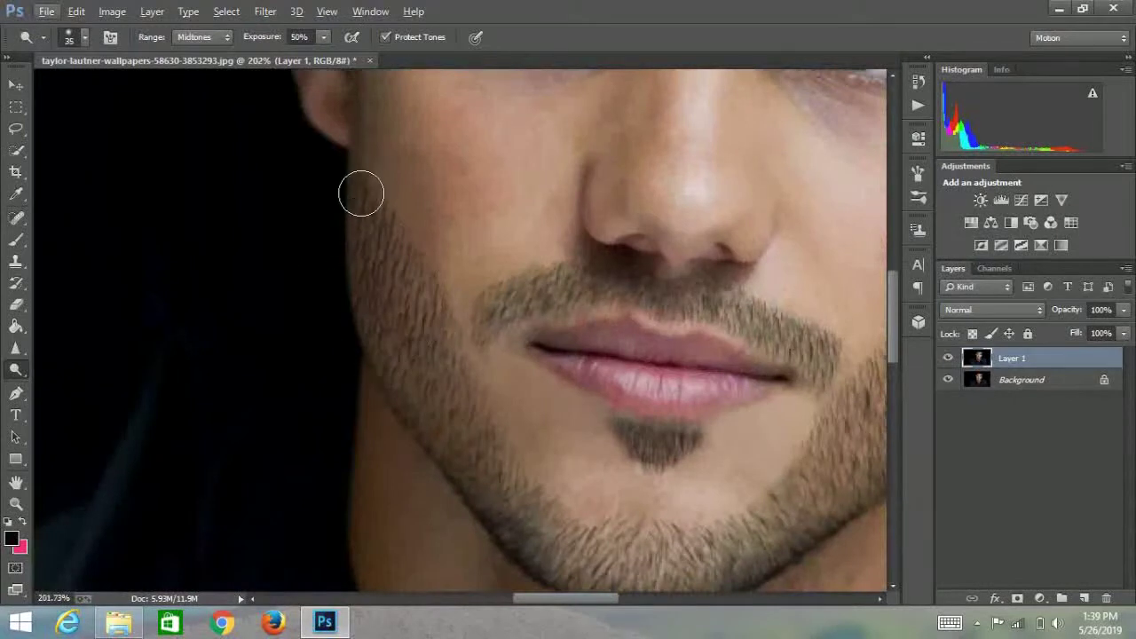
{"action": "right_click", "coordinate": [16, 369]}
{"action": "left_click", "coordinate": [75, 382]}
{"action": "key", "text": "bracketleft"}
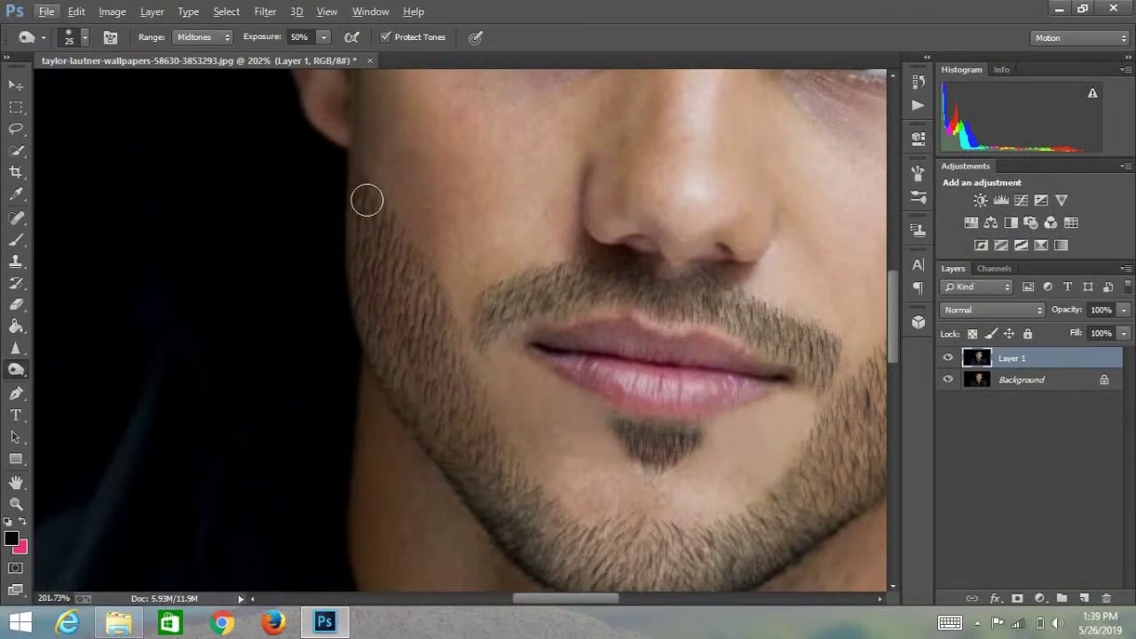
{"action": "left_click_drag", "start_coordinate": [369, 268], "coordinate": [532, 537]}
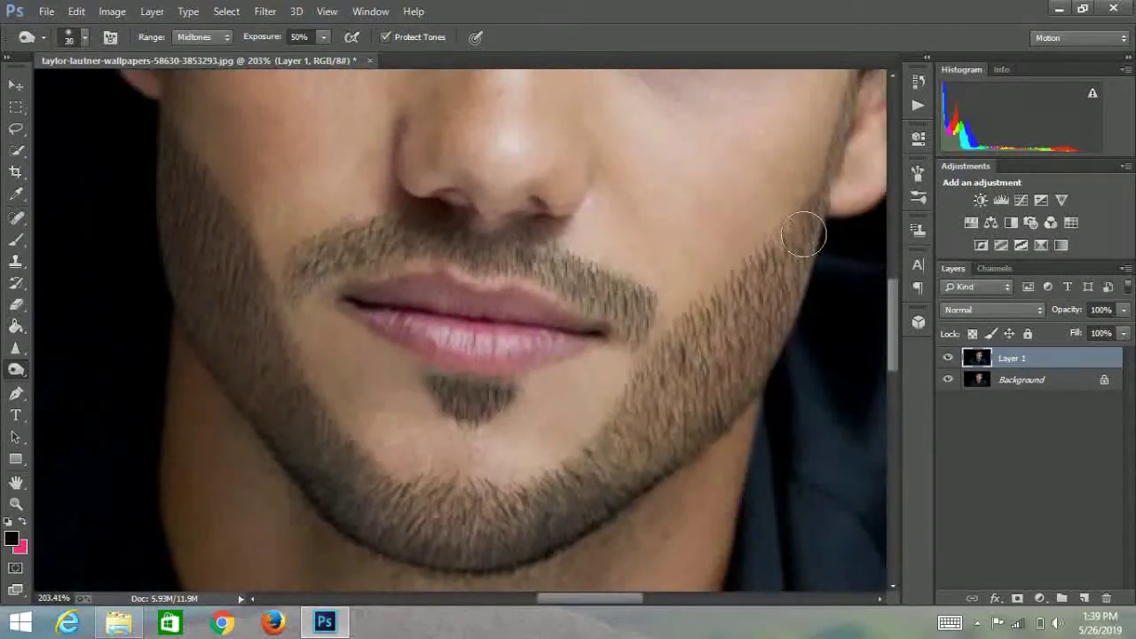
{"action": "mouse_move", "coordinate": [686, 342]}
{"action": "left_mouse_down"}
{"action": "mouse_move", "coordinate": [633, 436]}
{"action": "mouse_move", "coordinate": [785, 298]}
{"action": "left_mouse_up"}
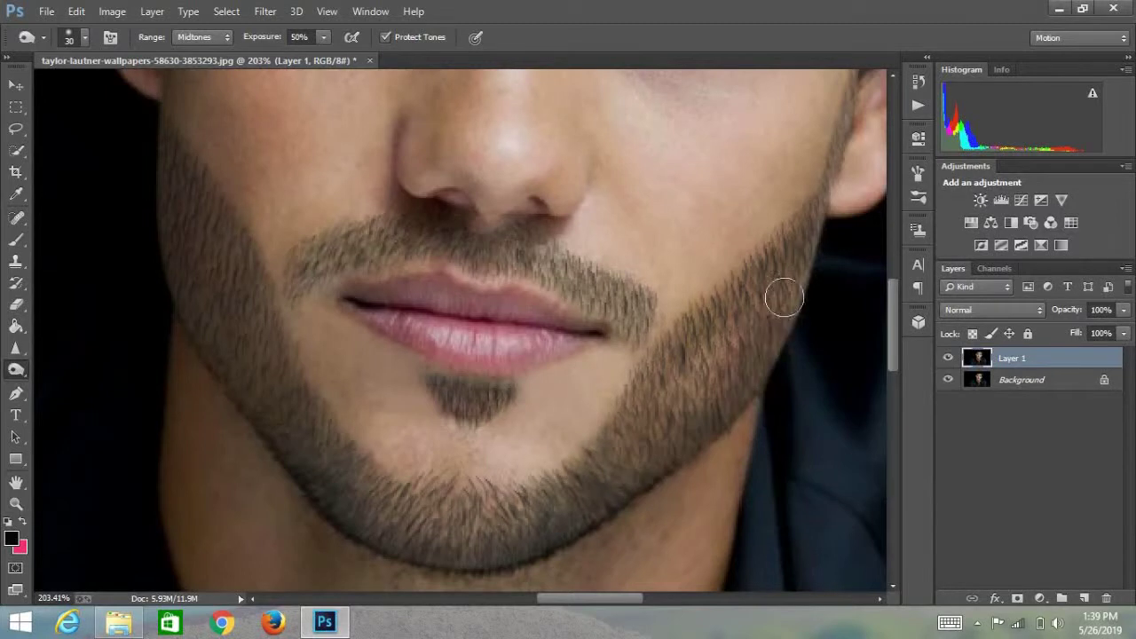
Burn both sides of the mustache darker.
{"action": "scroll", "coordinate": [843, 182], "scroll_direction": "up", "scroll_amount": 2}
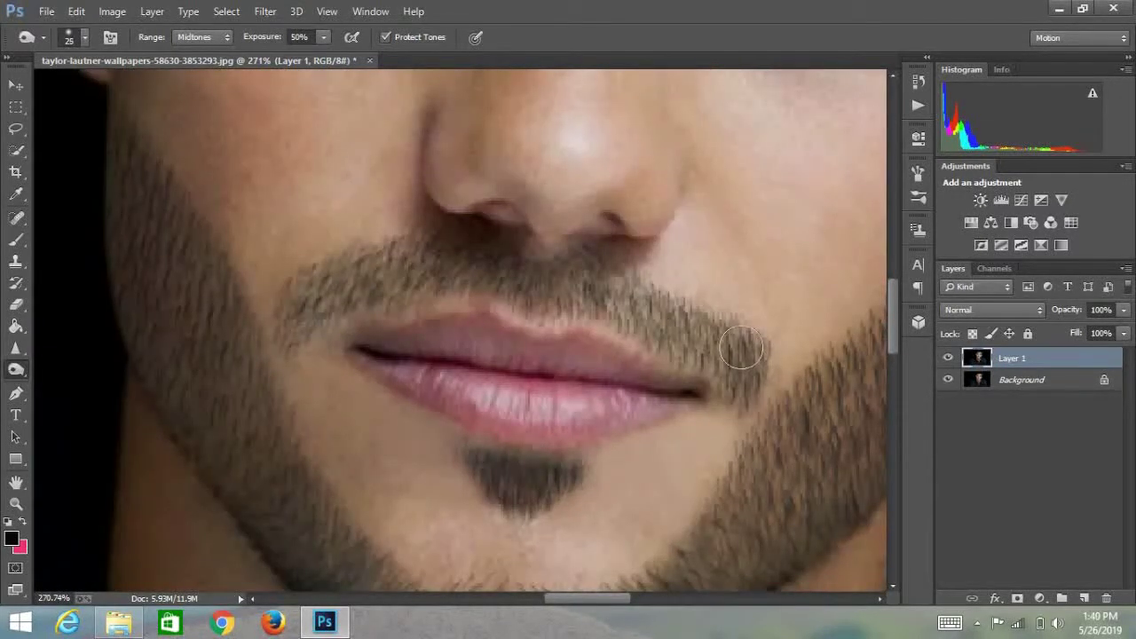
{"action": "left_click_drag", "start_coordinate": [742, 349], "coordinate": [369, 287]}
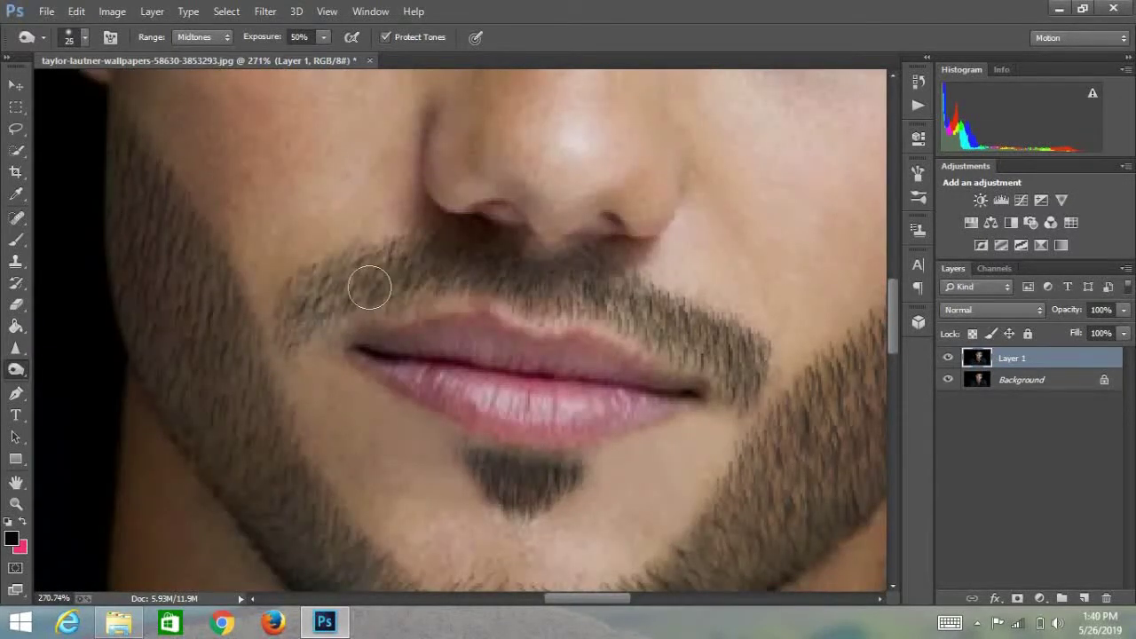
{"action": "left_click_drag", "start_coordinate": [575, 271], "coordinate": [737, 360]}
{"action": "scroll", "coordinate": [738, 361], "scroll_direction": "down", "scroll_amount": 5}
{"action": "scroll", "coordinate": [609, 452], "scroll_direction": "up", "scroll_amount": 3}
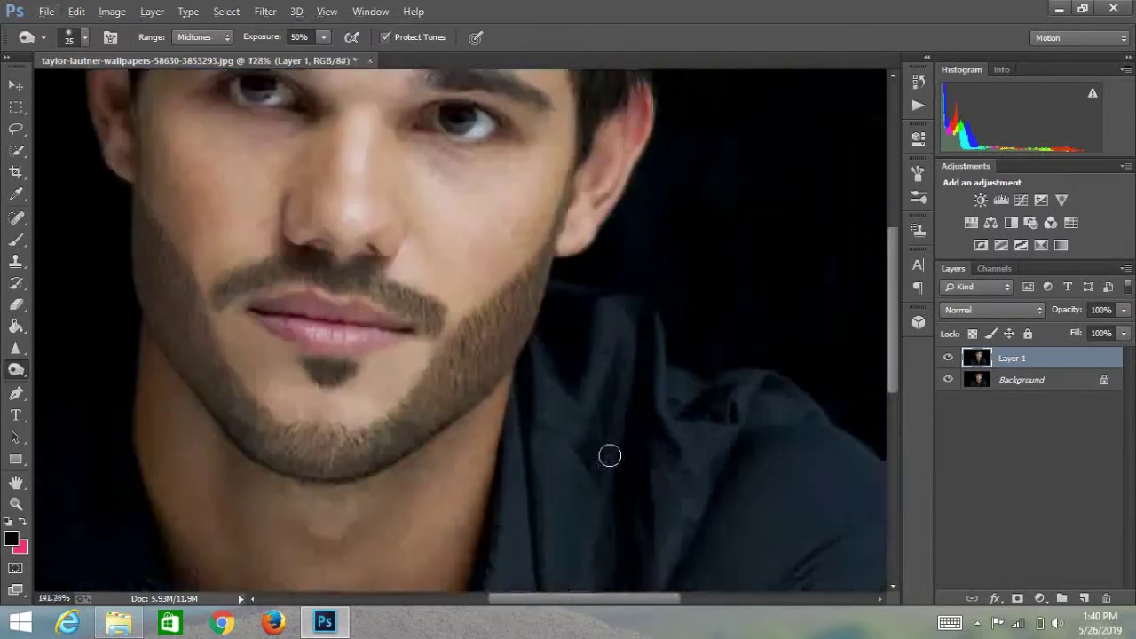
Set Layer 1 opacity to 65% and its fill to about half.
{"action": "left_click", "coordinate": [1124, 310]}
{"action": "left_click_drag", "start_coordinate": [1098, 337], "coordinate": [1094, 330]}
{"action": "scroll", "coordinate": [815, 416], "scroll_direction": "left", "scroll_amount": 1}
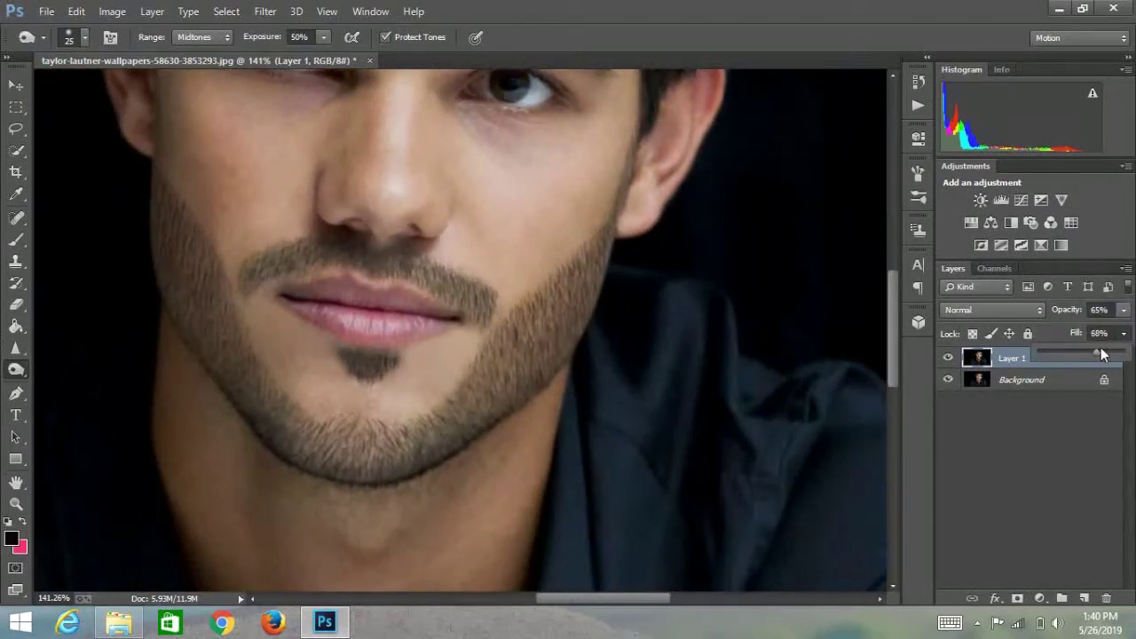
{"action": "scroll", "coordinate": [617, 377], "scroll_direction": "down", "scroll_amount": 2}
{"action": "left_click", "coordinate": [1124, 333]}
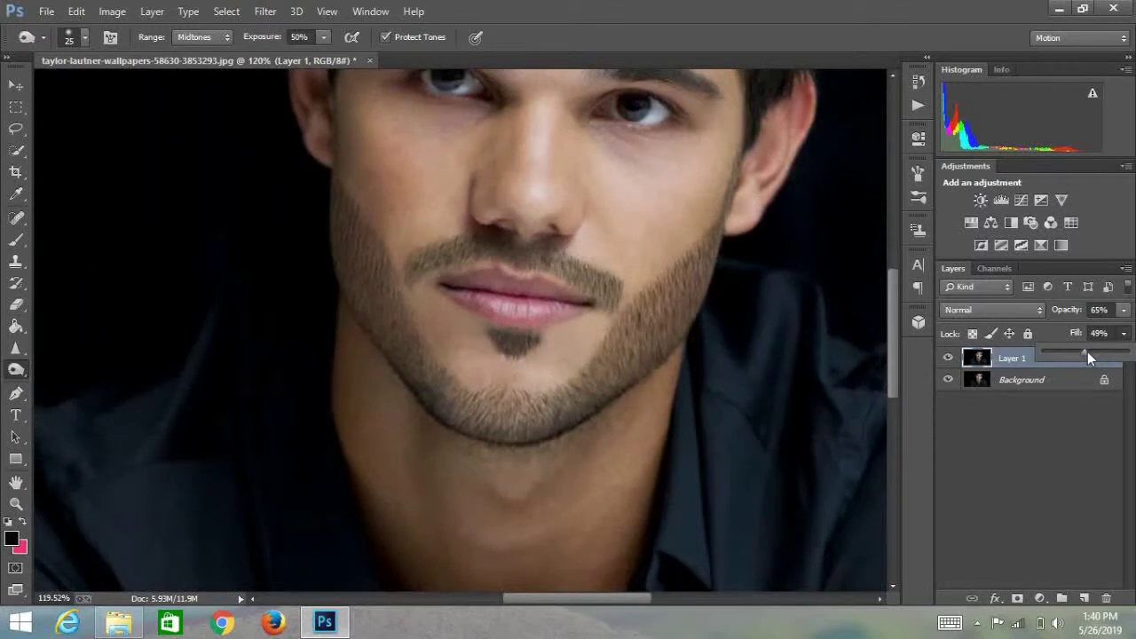
{"action": "left_click_drag", "start_coordinate": [1088, 356], "coordinate": [1091, 353]}
{"action": "scroll", "coordinate": [549, 346], "scroll_direction": "down", "scroll_amount": 3}
{"action": "scroll", "coordinate": [549, 347], "scroll_direction": "up", "scroll_amount": 2}
{"action": "scroll", "coordinate": [455, 321], "scroll_direction": "up", "scroll_amount": 1}
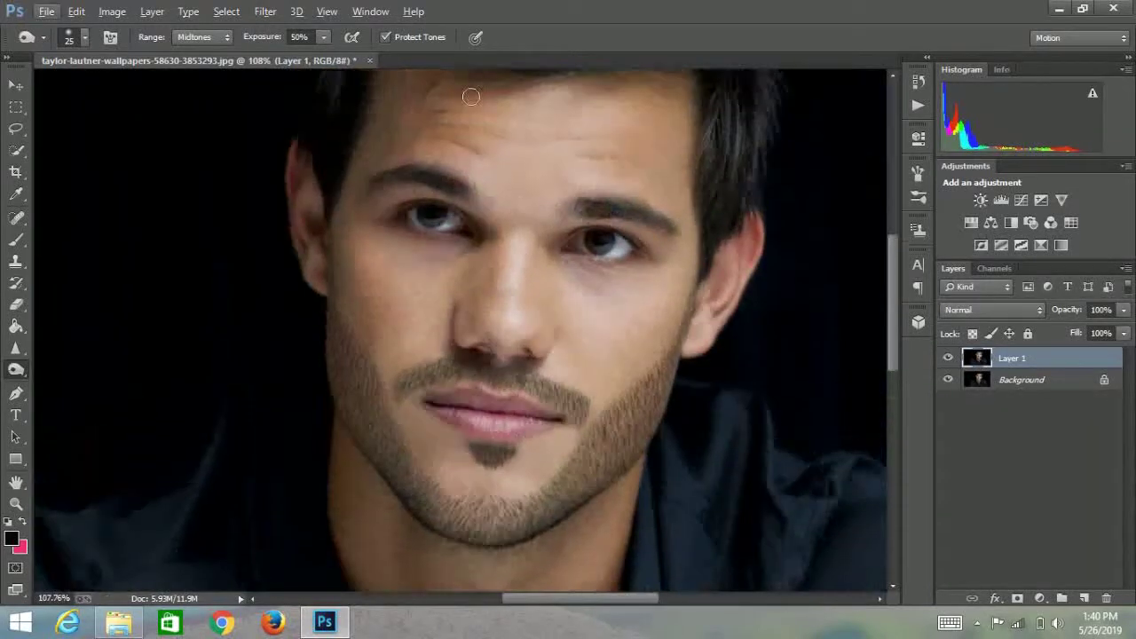
{"action": "scroll", "coordinate": [547, 401], "scroll_direction": "down", "scroll_amount": 1}
{"action": "scroll", "coordinate": [548, 401], "scroll_direction": "down", "scroll_amount": 3}
{"action": "left_click", "coordinate": [266, 11]}
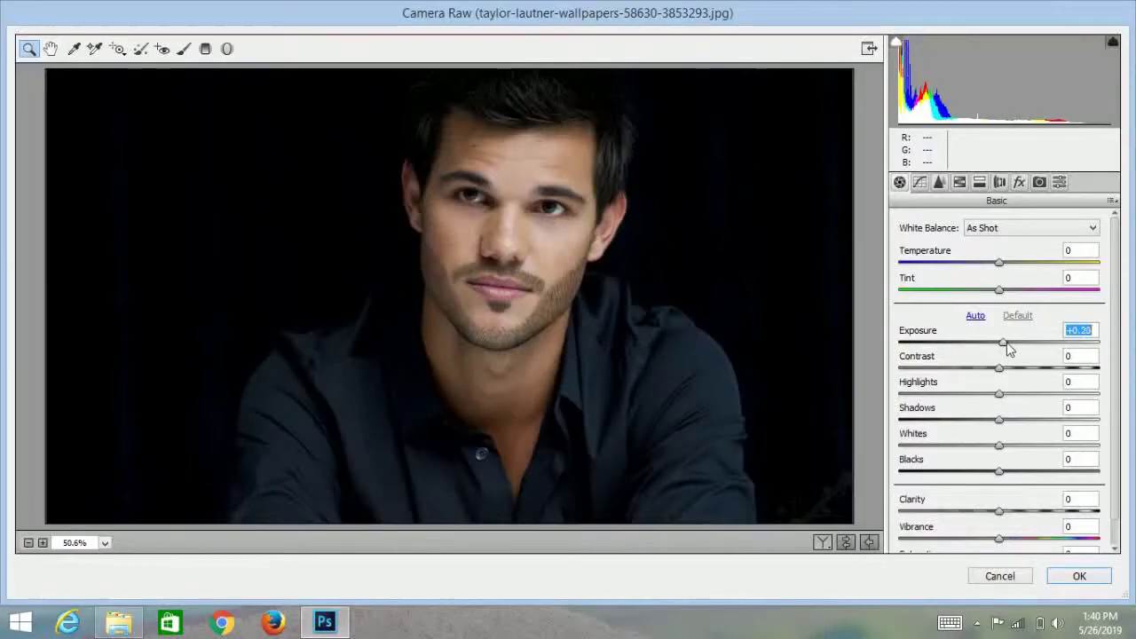
In Camera Raw, raise exposure to +0.35, lower highlights and deepen the blacks.
{"action": "left_click_drag", "start_coordinate": [1007, 346], "coordinate": [1010, 346]}
{"action": "left_click_drag", "start_coordinate": [1009, 399], "coordinate": [1005, 396]}
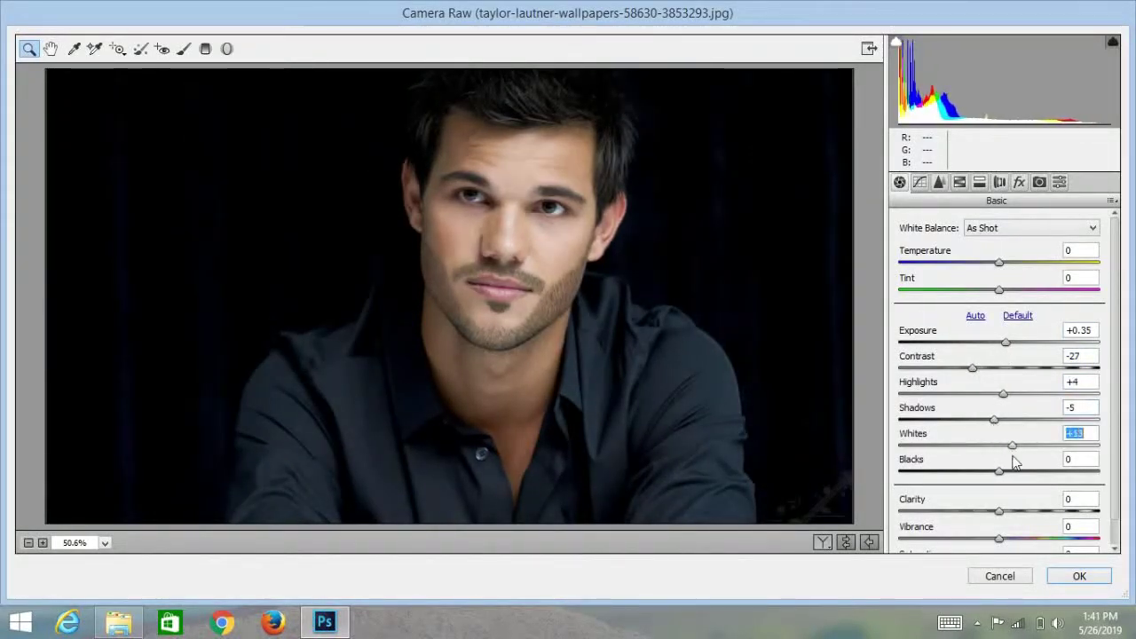
{"action": "left_click_drag", "start_coordinate": [1050, 479], "coordinate": [979, 484]}
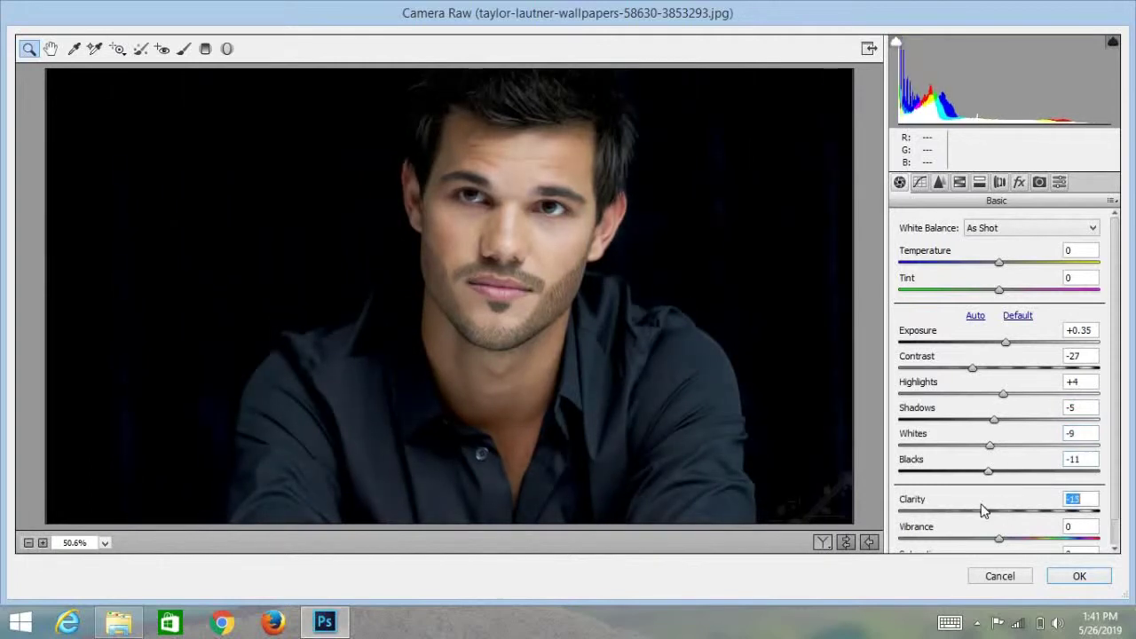
Reduce Oranges saturation to -15 and apply the Camera Raw adjustments.
{"action": "left_click", "coordinate": [959, 182]}
{"action": "left_click_drag", "start_coordinate": [1004, 328], "coordinate": [993, 329]}
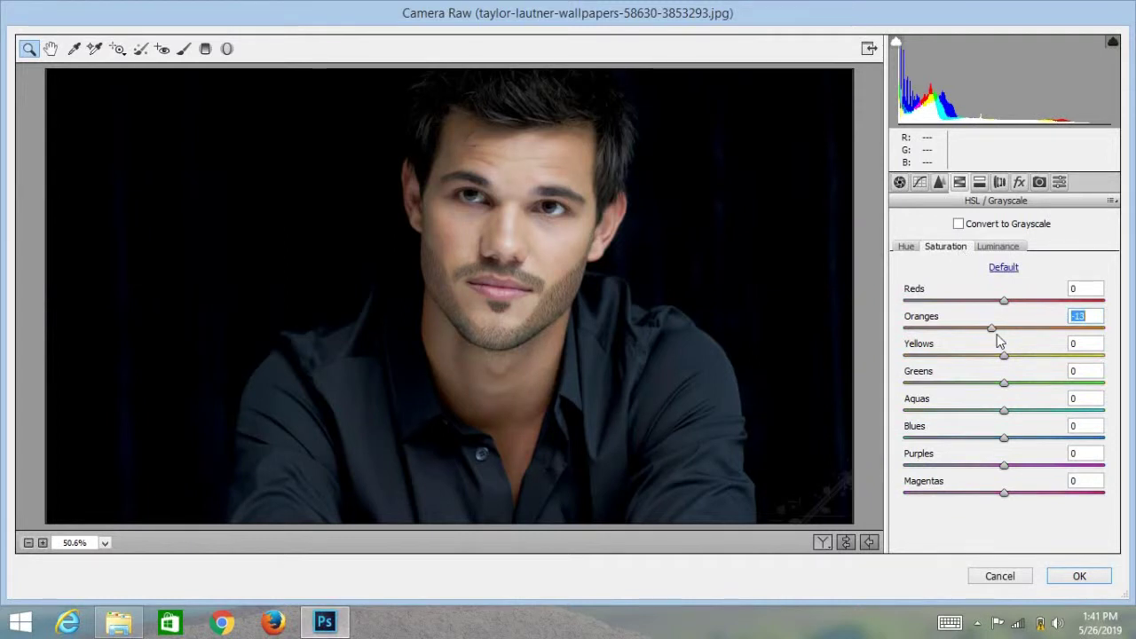
{"action": "left_click", "coordinate": [996, 182]}
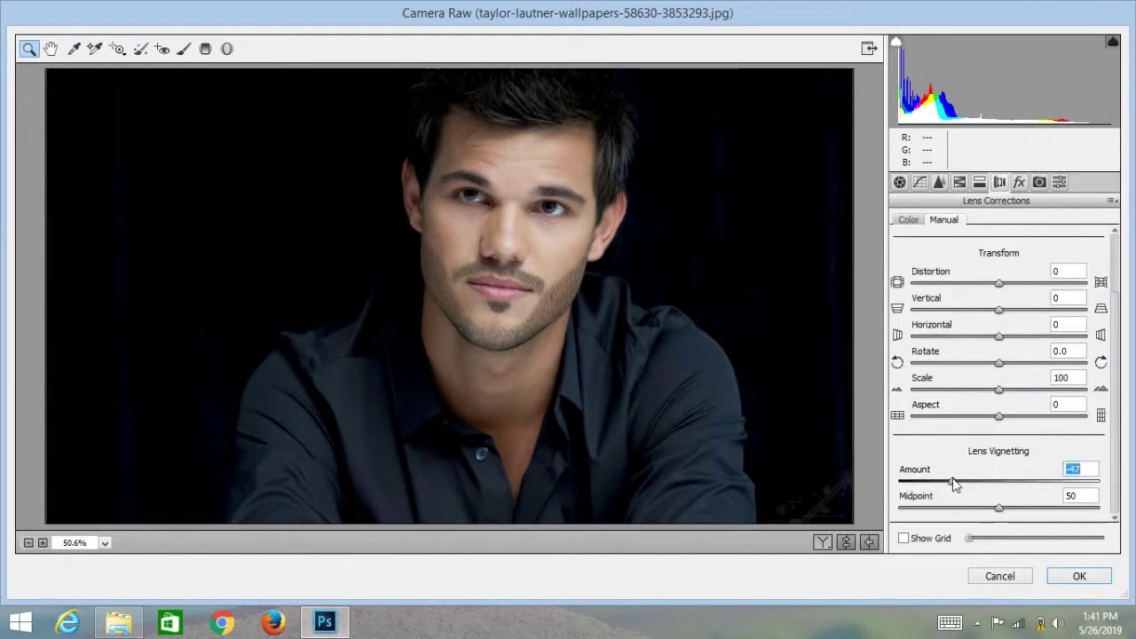
{"action": "left_click", "coordinate": [1080, 576]}
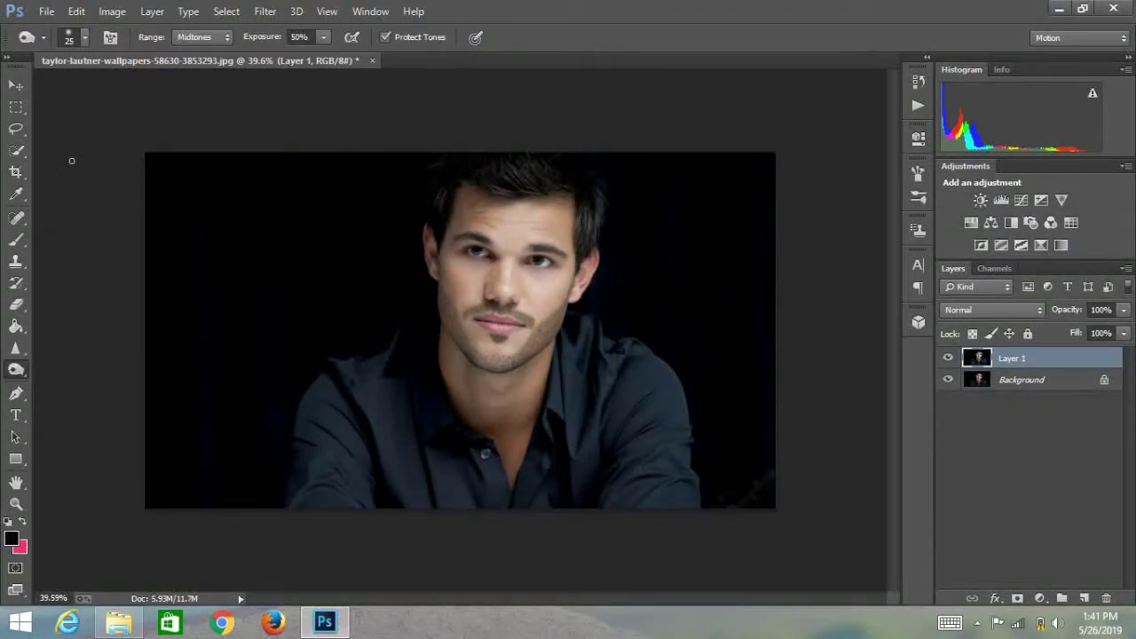
Compare the separate and merged edit layer, then fit the image to the window.
{"action": "scroll", "coordinate": [528, 329], "scroll_direction": "up", "scroll_amount": 3}
{"action": "scroll", "coordinate": [527, 329], "scroll_direction": "down", "scroll_amount": 1}
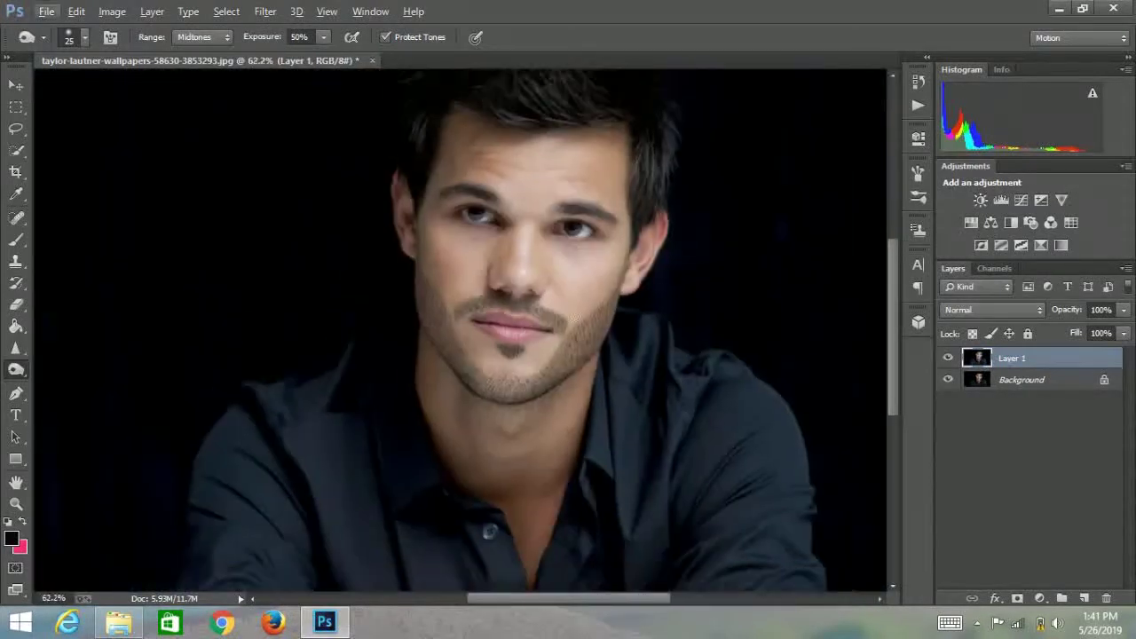
{"action": "left_click", "coordinate": [46, 10]}
{"action": "left_click", "coordinate": [53, 228]}
{"action": "key", "text": "ctrl+z"}
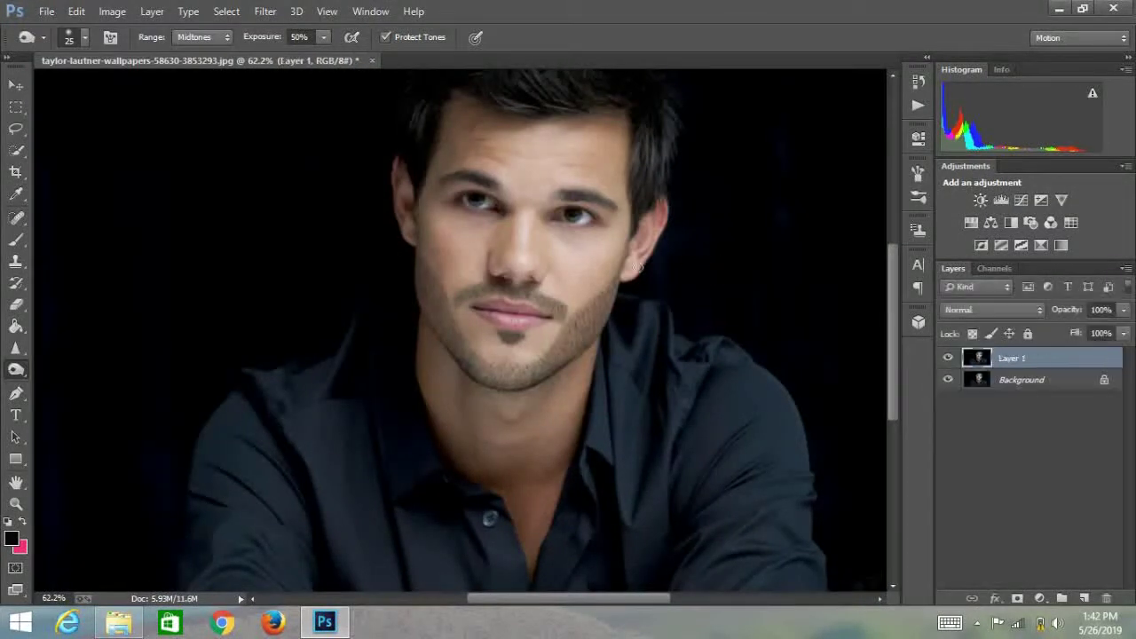
{"action": "key", "text": "ctrl+z"}
{"action": "scroll", "coordinate": [659, 367], "scroll_direction": "up", "scroll_amount": 3}
{"action": "key", "text": "ctrl+0"}
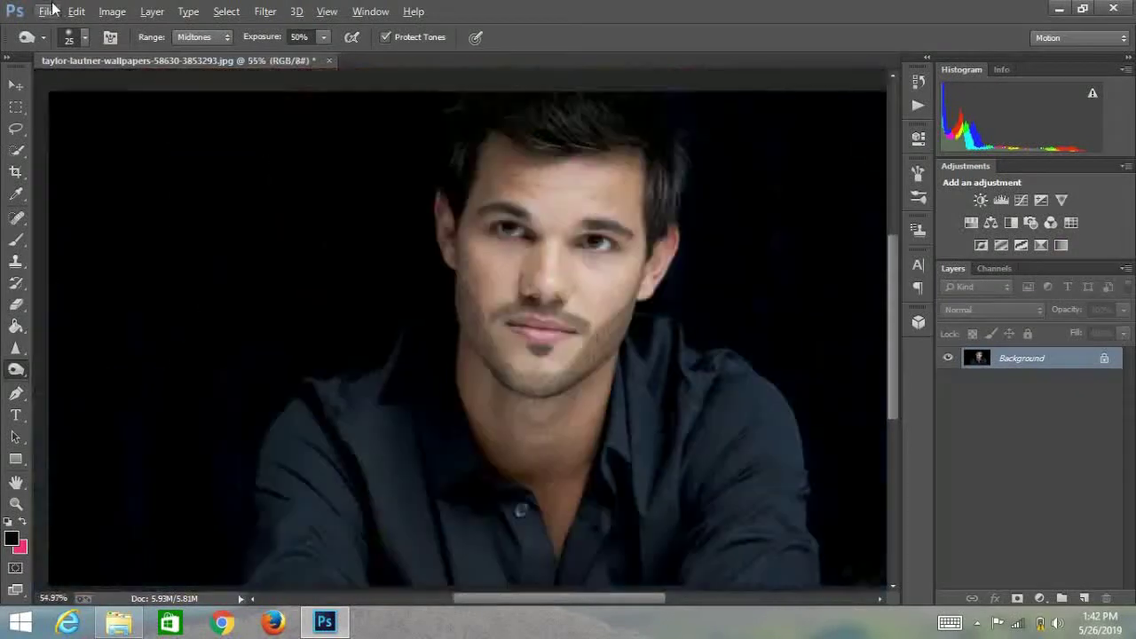
Save the portrait as a renamed JPEG in the background pictures folder.
{"action": "left_click", "coordinate": [46, 11]}
{"action": "left_click", "coordinate": [53, 163]}
{"action": "left_click", "coordinate": [540, 302]}
{"action": "scroll", "coordinate": [532, 266], "scroll_direction": "down", "scroll_amount": 5}
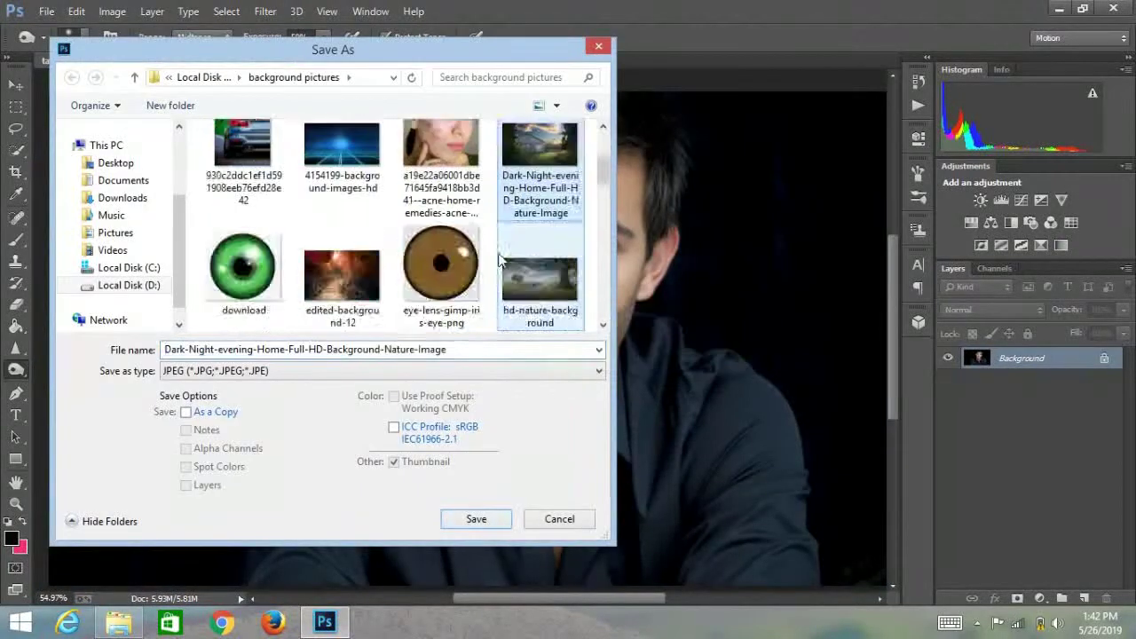
{"action": "left_click", "coordinate": [475, 519]}
{"action": "left_click", "coordinate": [727, 315]}
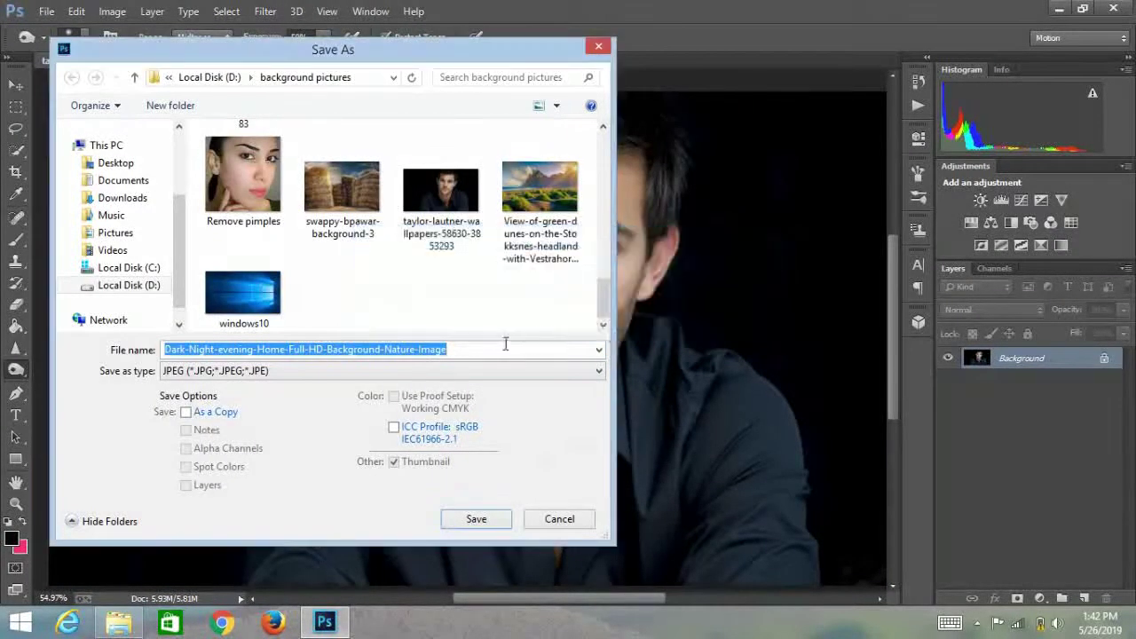
{"action": "key", "text": "Return"}
{"action": "key", "text": "Return"}
Open the original portrait from D:\background pictures in Photo Viewer beside the edited one.
{"action": "left_click", "coordinate": [324, 621]}
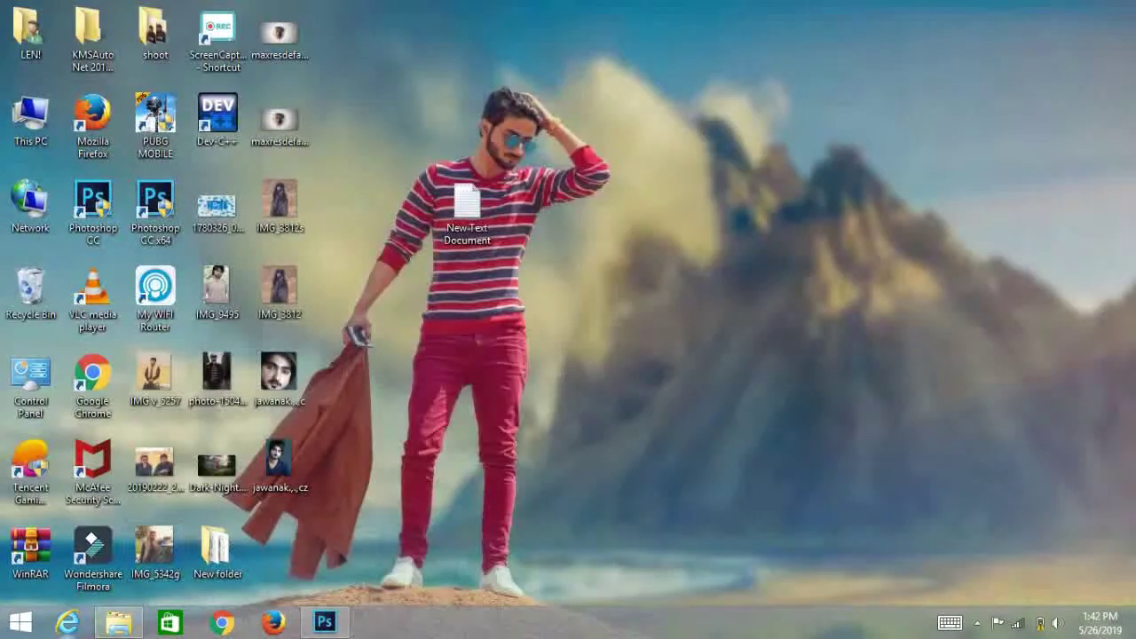
{"action": "left_click", "coordinate": [137, 626]}
{"action": "double_click", "coordinate": [761, 459]}
{"action": "double_click", "coordinate": [718, 120]}
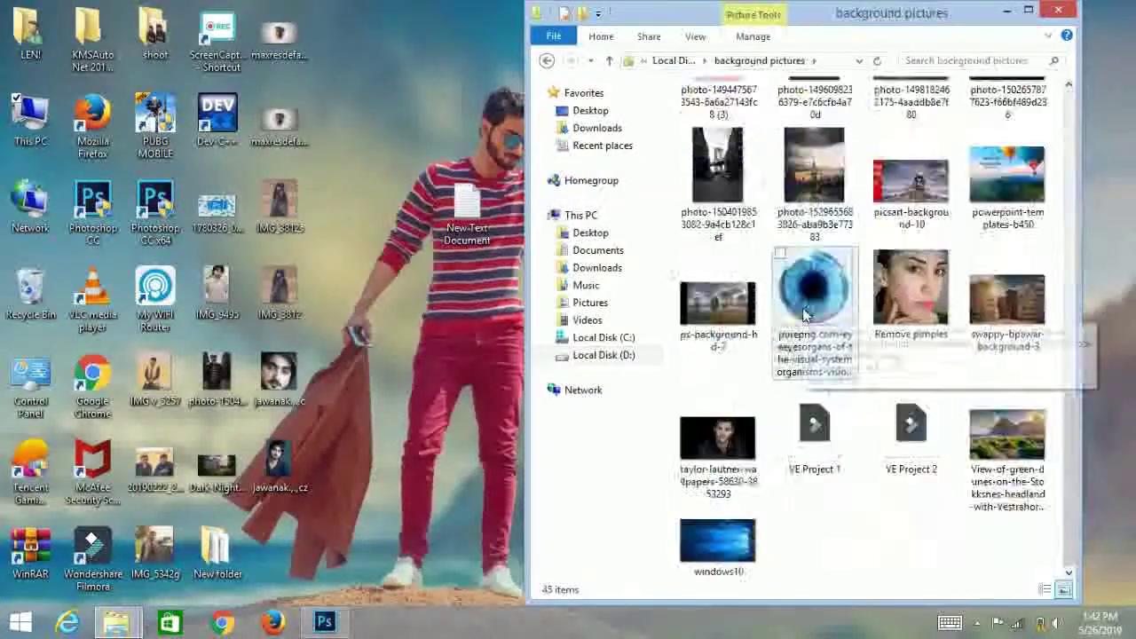
{"action": "scroll", "coordinate": [1000, 378], "scroll_direction": "up", "scroll_amount": 5}
{"action": "double_click", "coordinate": [1000, 377]}
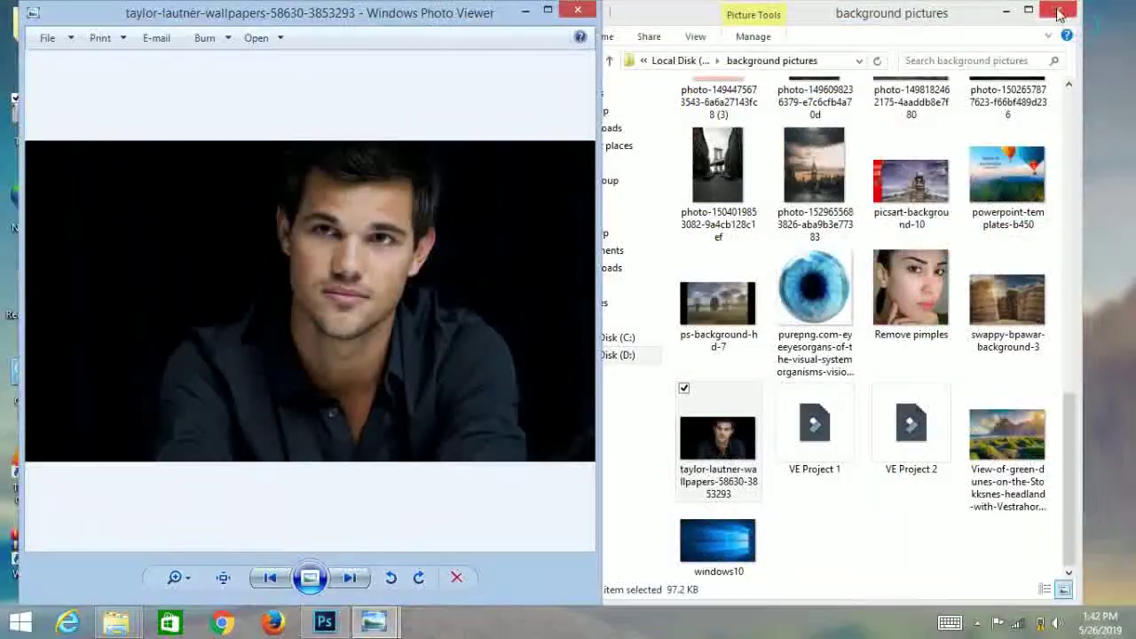
{"action": "left_click", "coordinate": [1059, 13]}
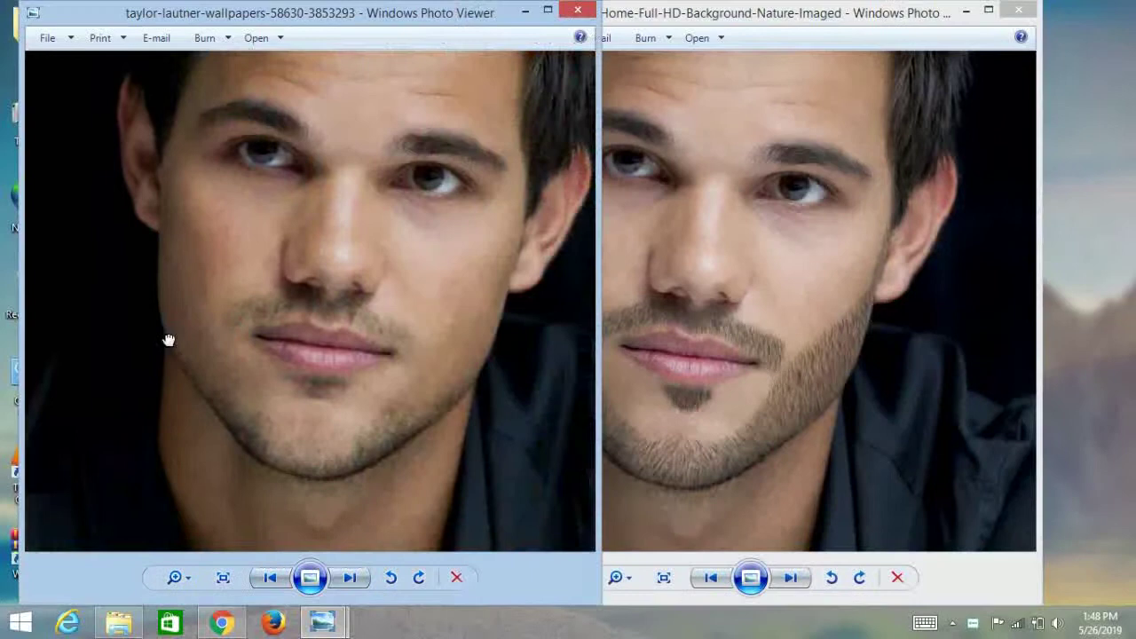
{"action": "left_click", "coordinate": [606, 377]}
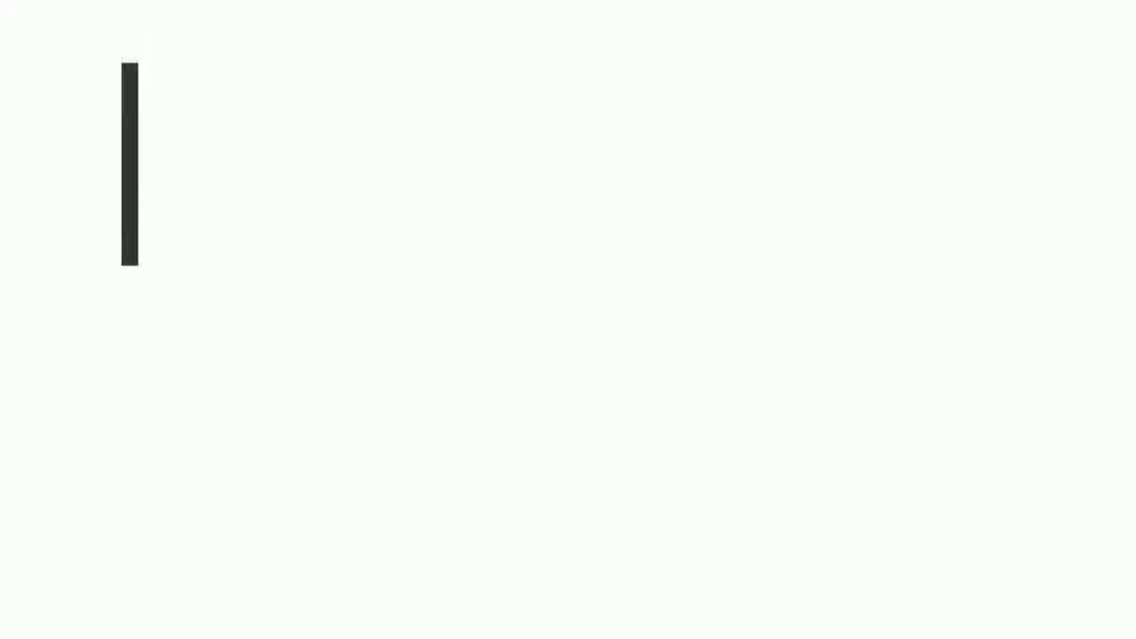